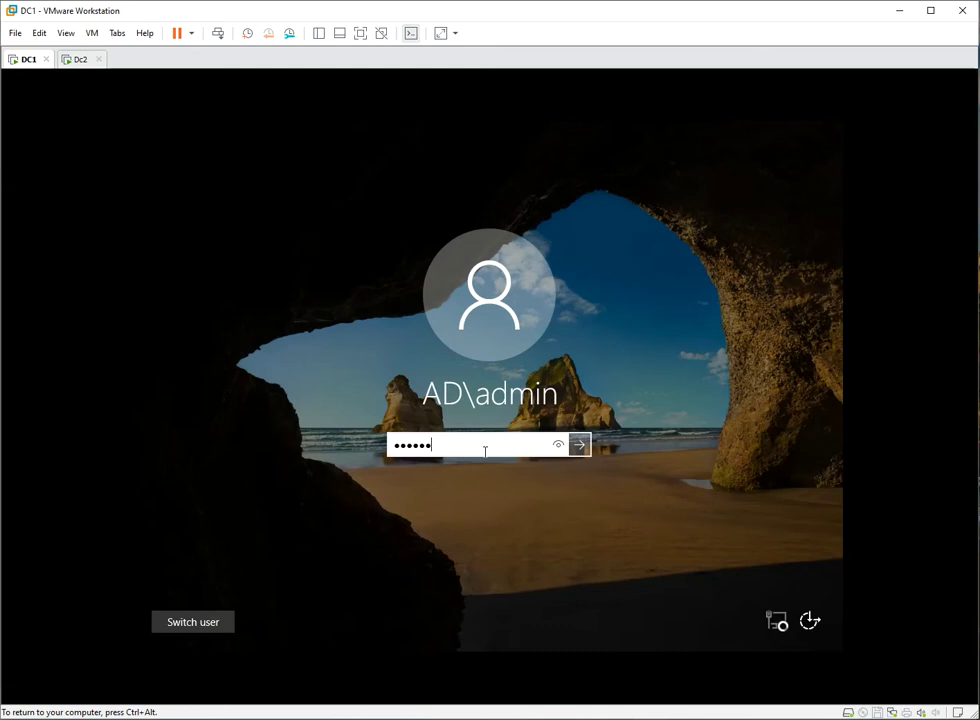
- Sign in to DC1, show its Local Server properties, and fit the guest display to the window
key("Return")
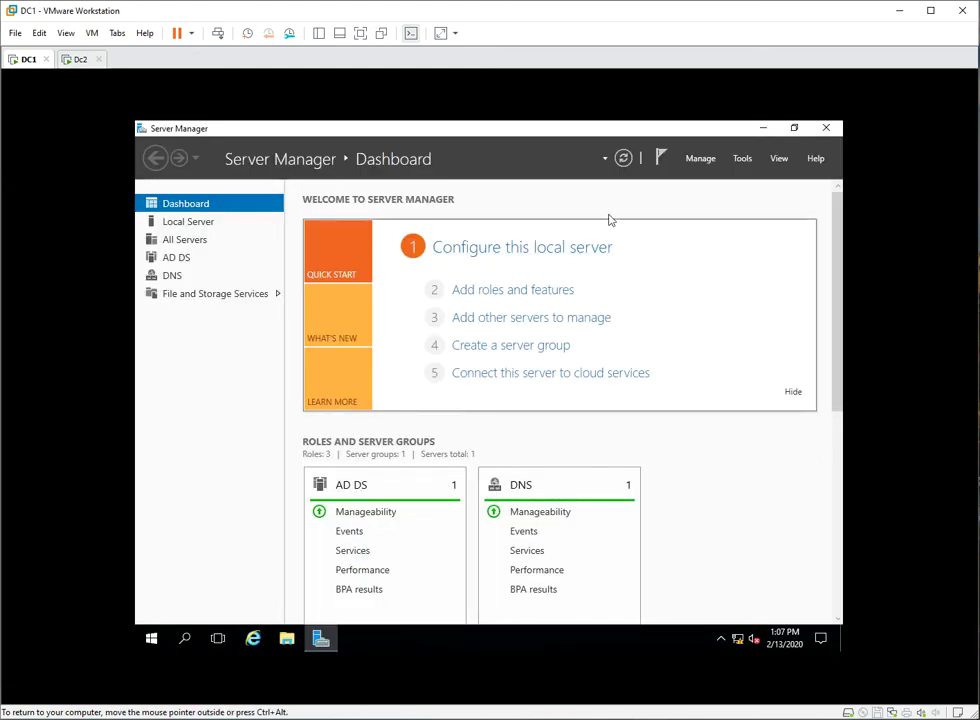
left_click(207, 221)
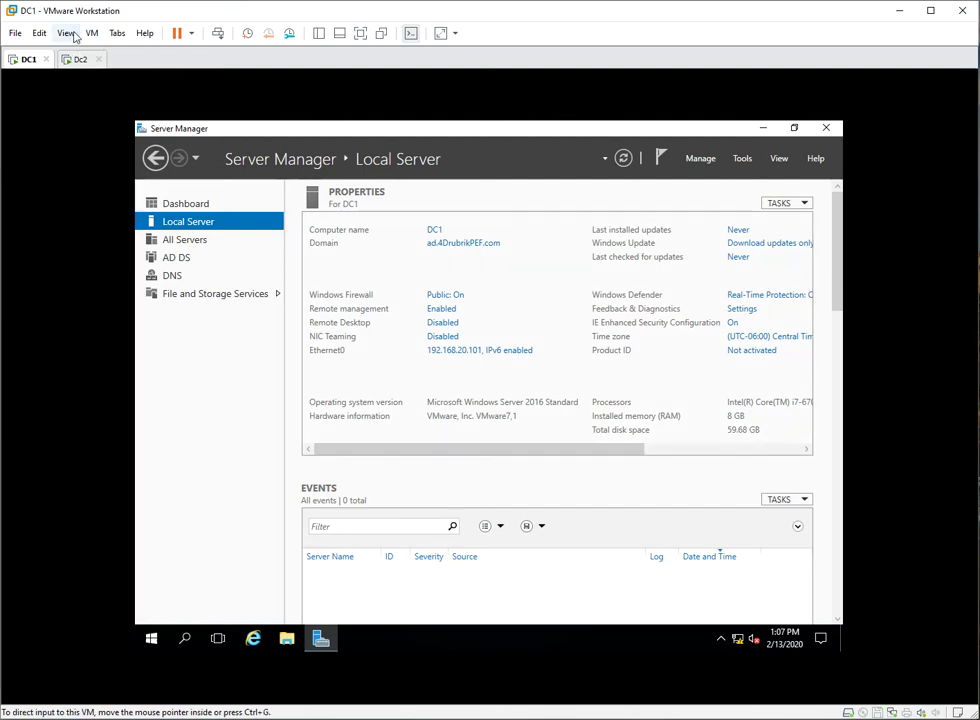
left_click(65, 37)
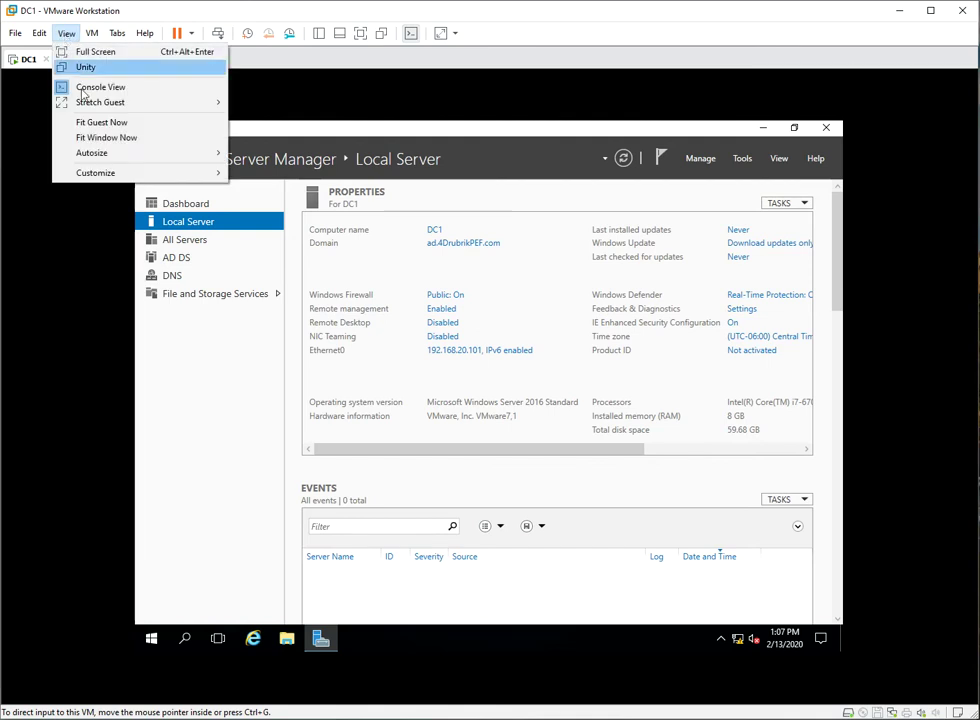
left_click(94, 125)
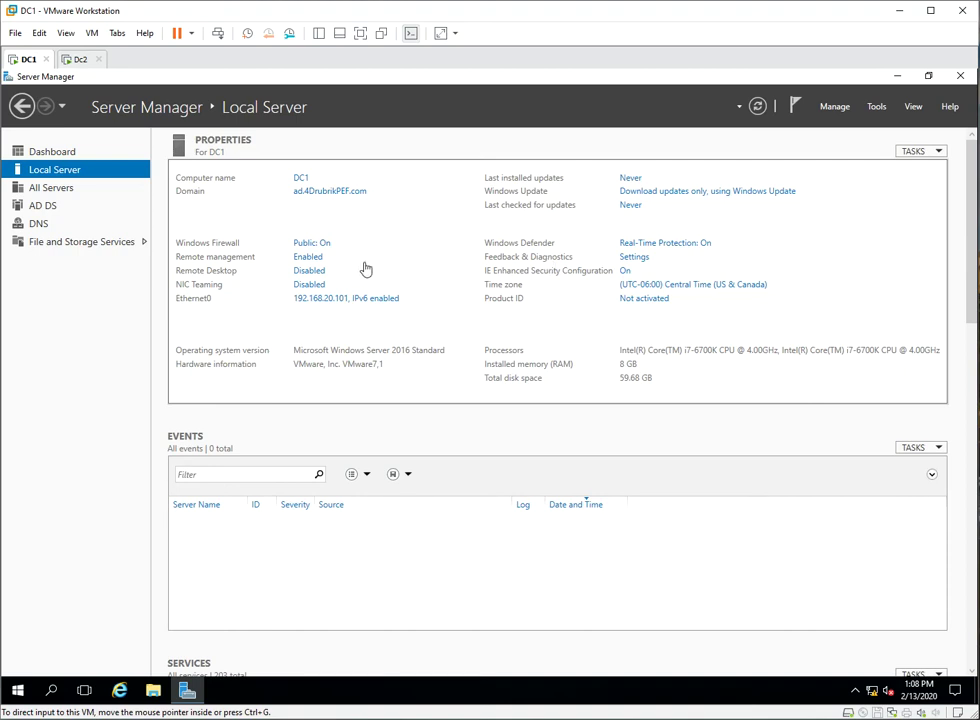
- In Active Directory Users and Computers on DC1, check DC2 under Computers and DC1 under Domain Controllers
left_click(878, 112)
left_click(877, 107)
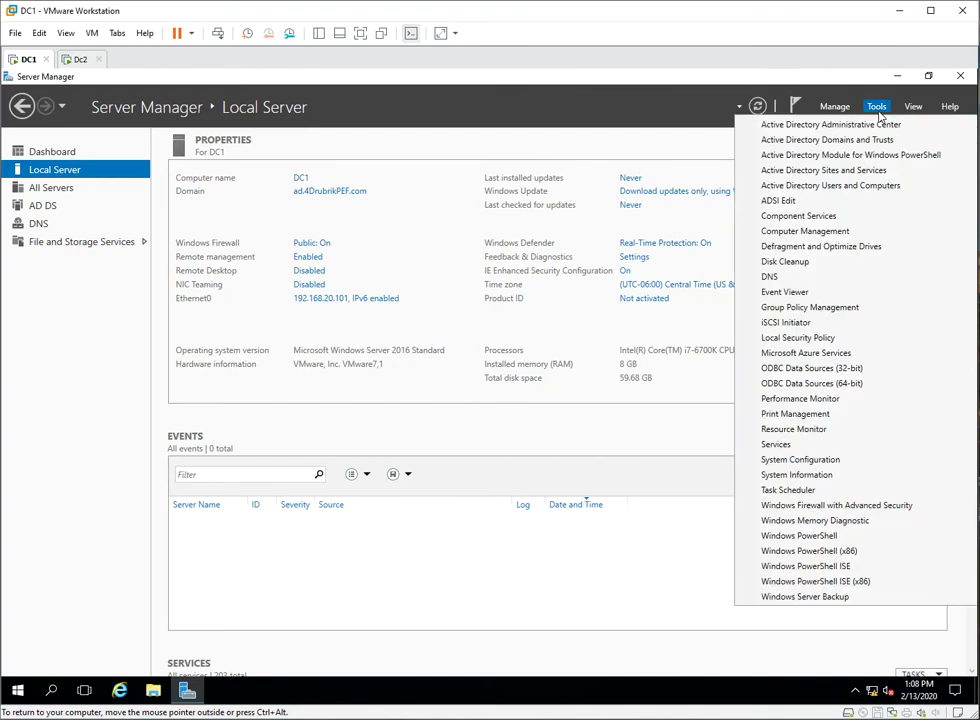
left_click(834, 190)
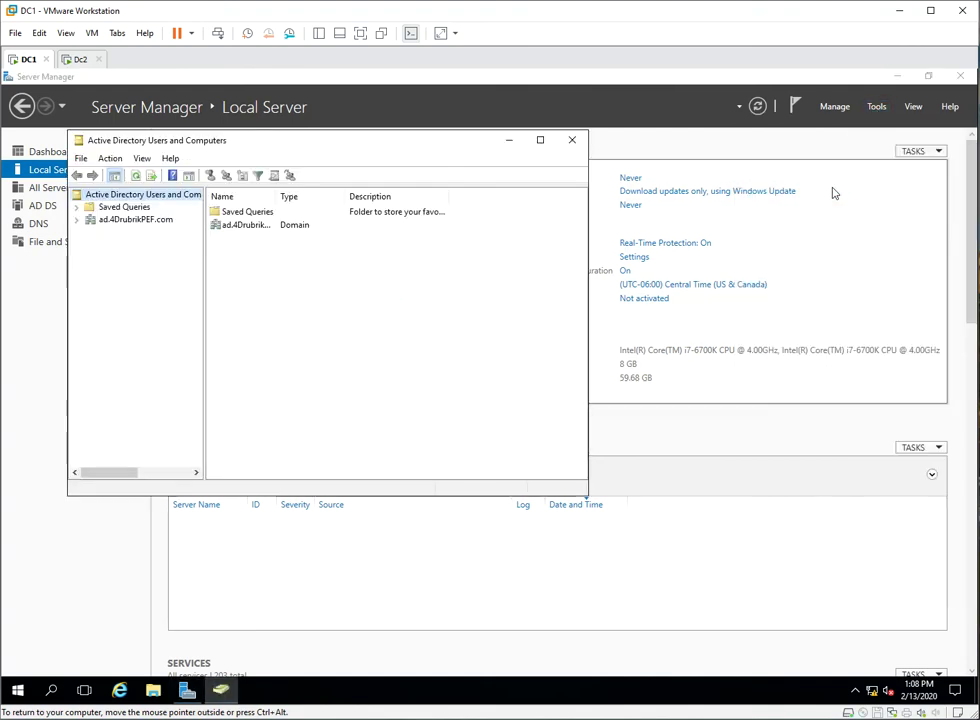
left_click(77, 220)
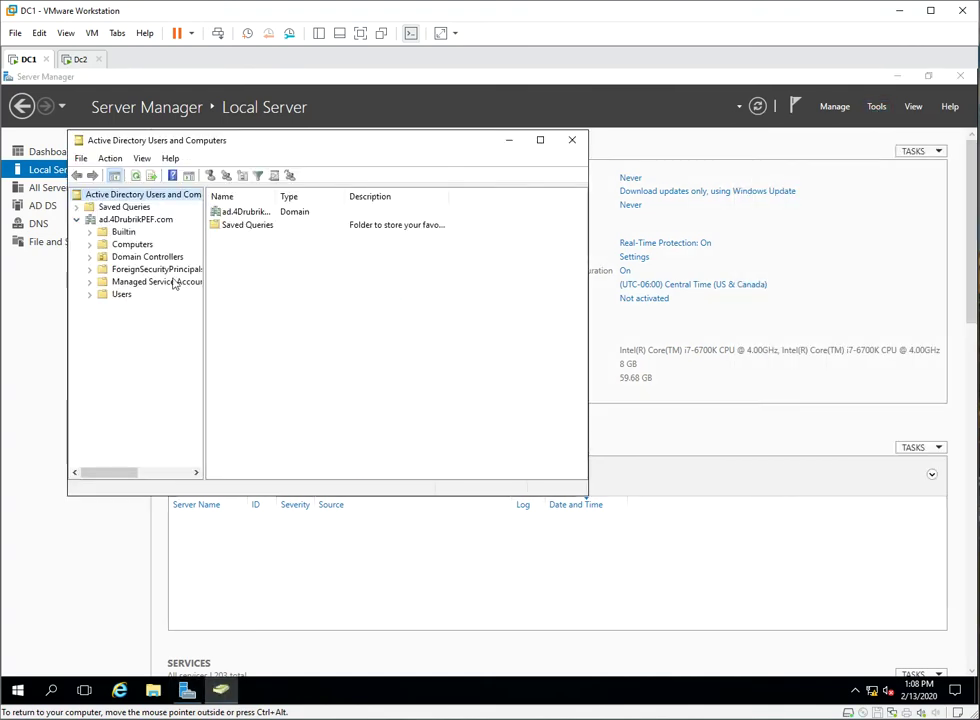
left_click(133, 245)
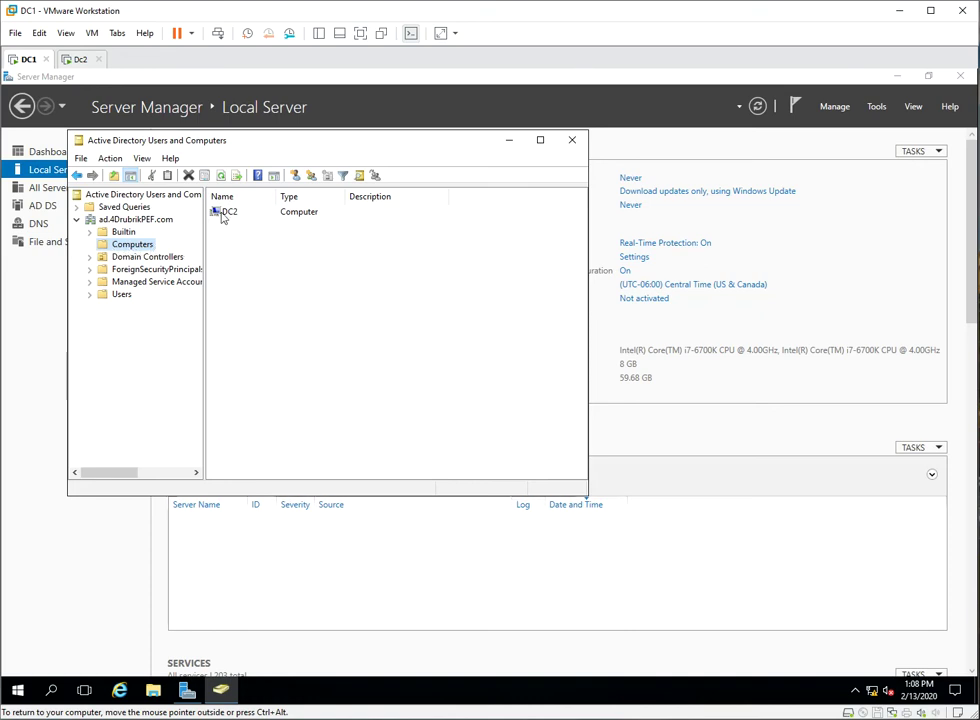
left_click(160, 258)
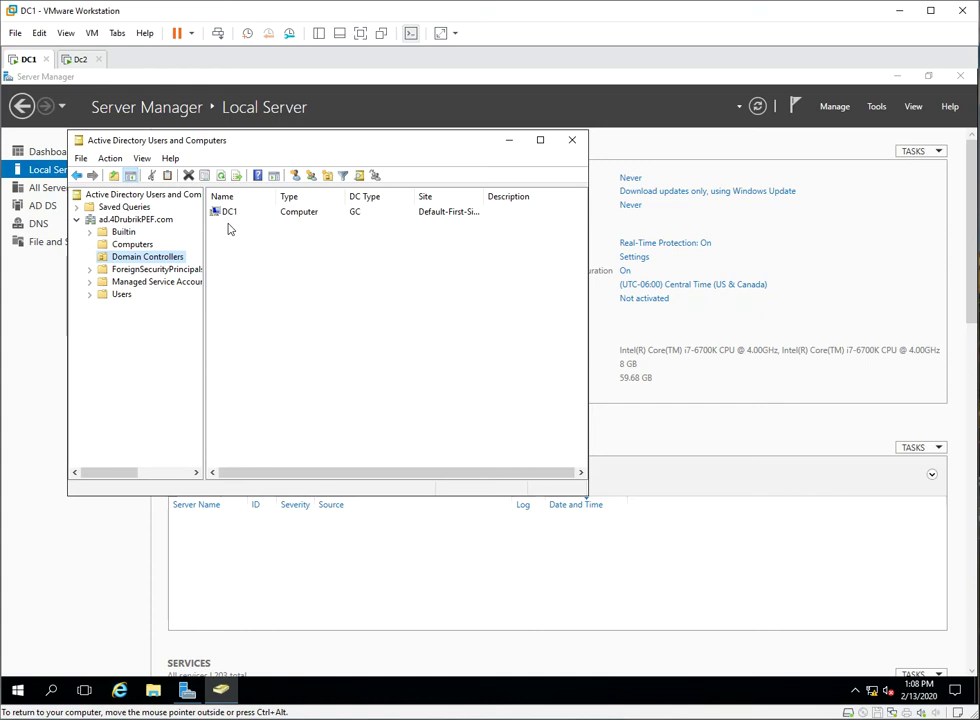
left_click(82, 60)
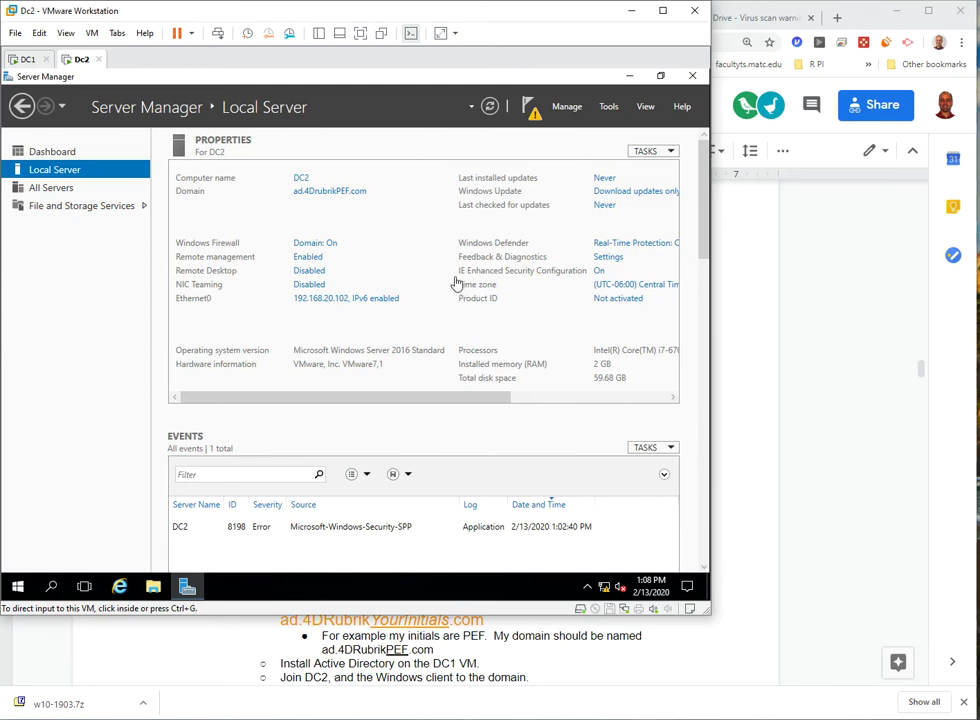
- On DC2, dismiss the refresh warnings, refresh Server Manager, and bring up the Manage menu
left_click(530, 108)
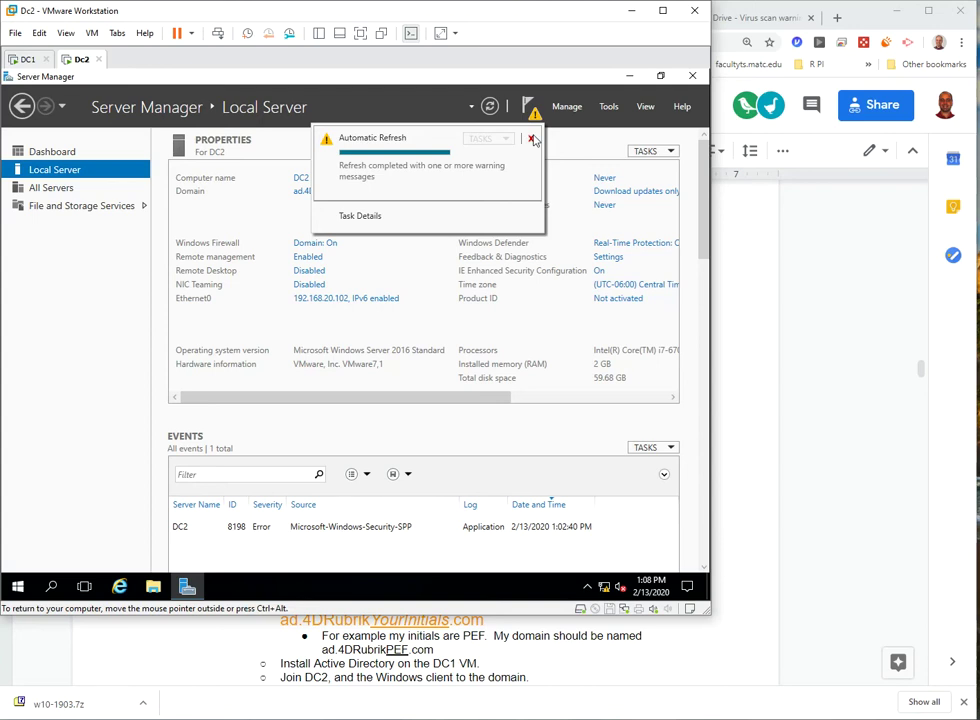
left_click(530, 138)
left_click(490, 106)
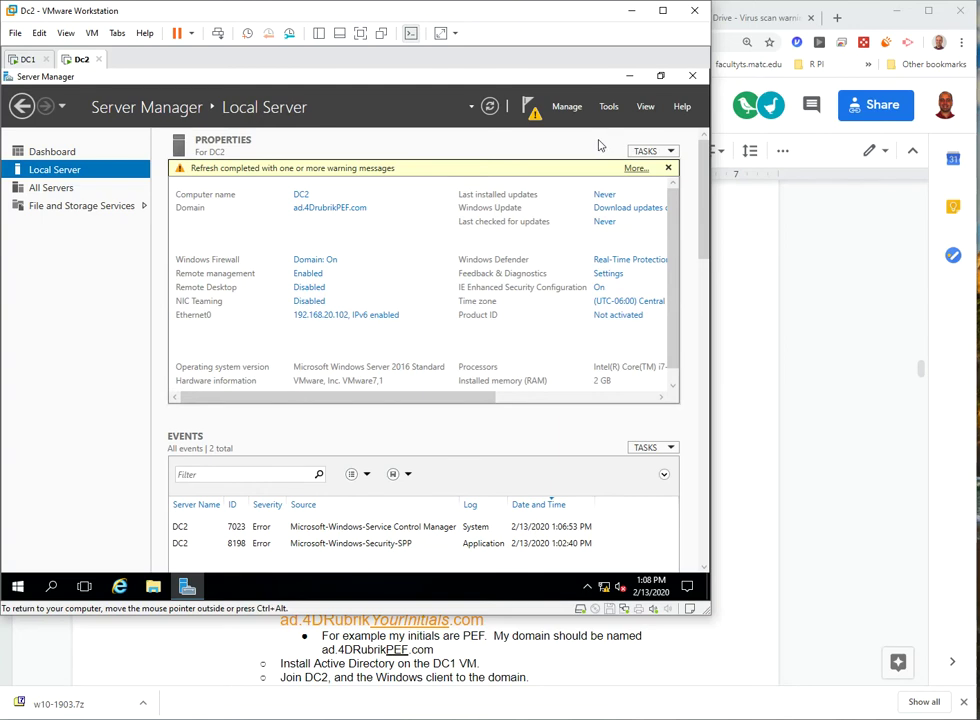
left_click(533, 107)
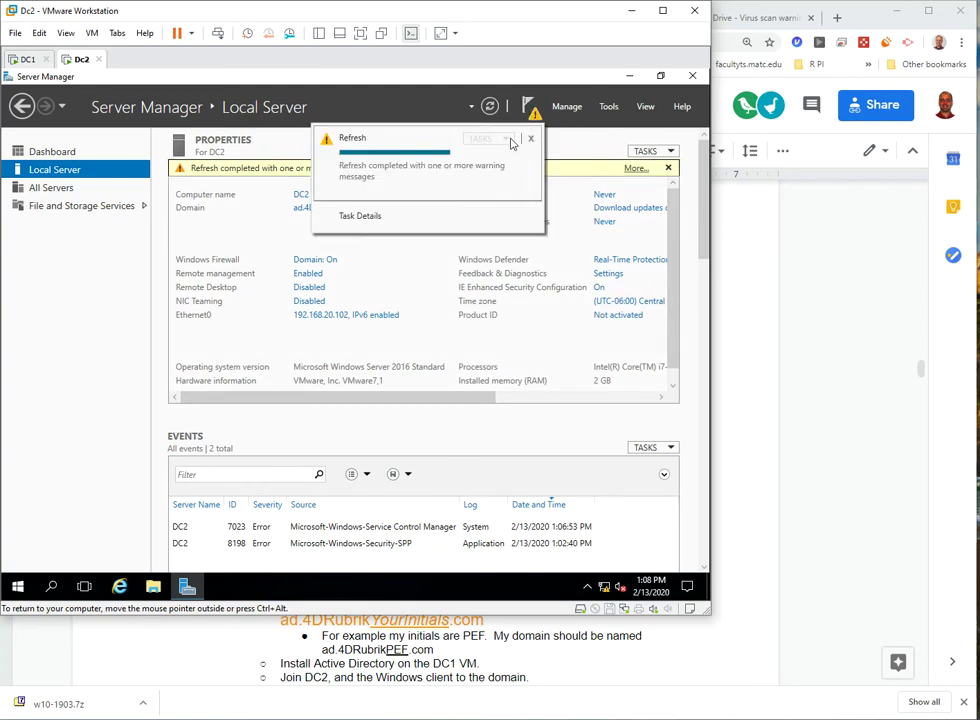
left_click(530, 138)
left_click(668, 168)
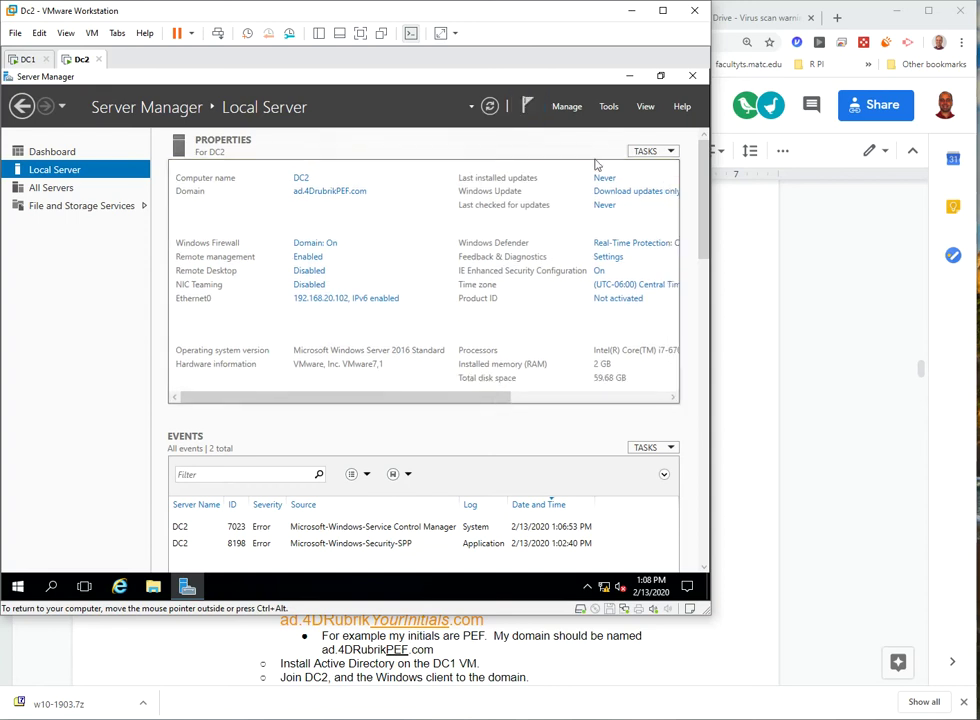
left_click(605, 108)
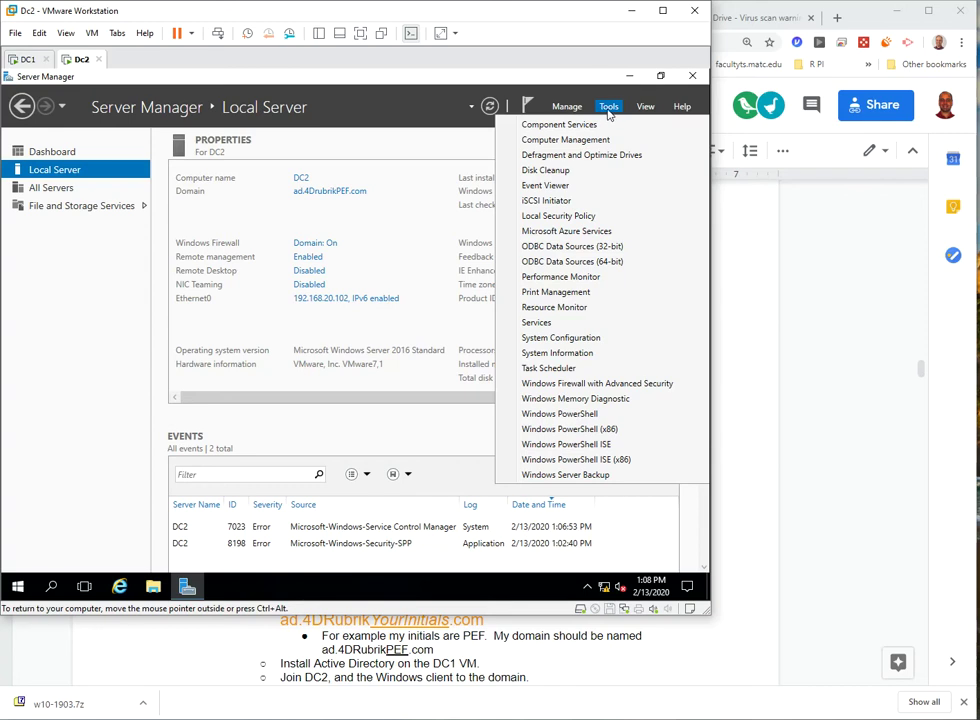
left_click(566, 107)
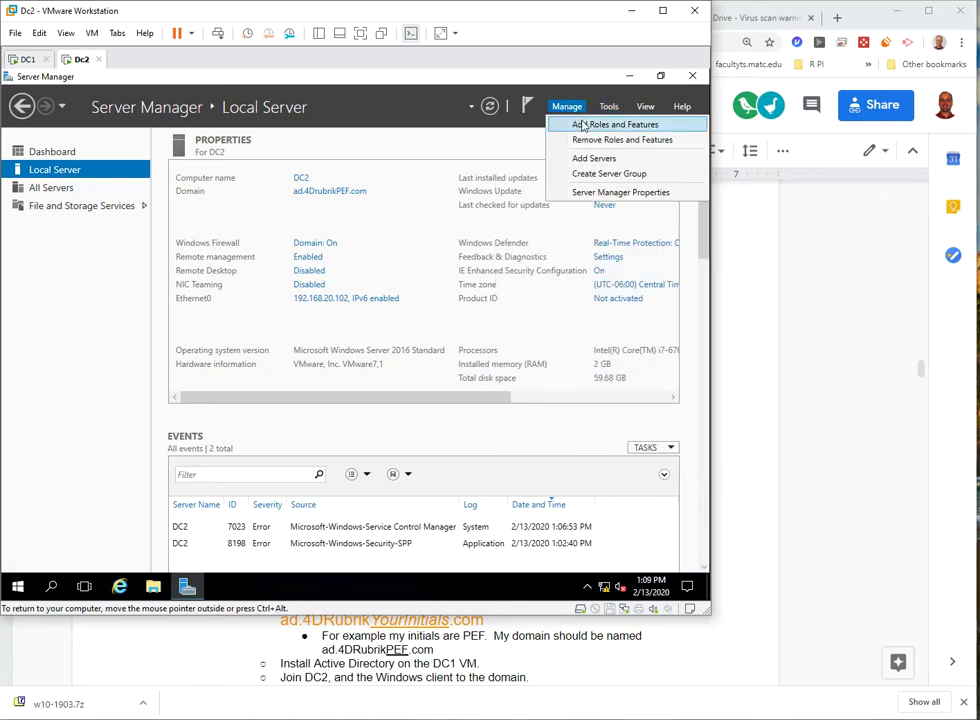
- Run Add Roles and Features on DC2 to install Active Directory Domain Services with its management tools
left_click(584, 125)
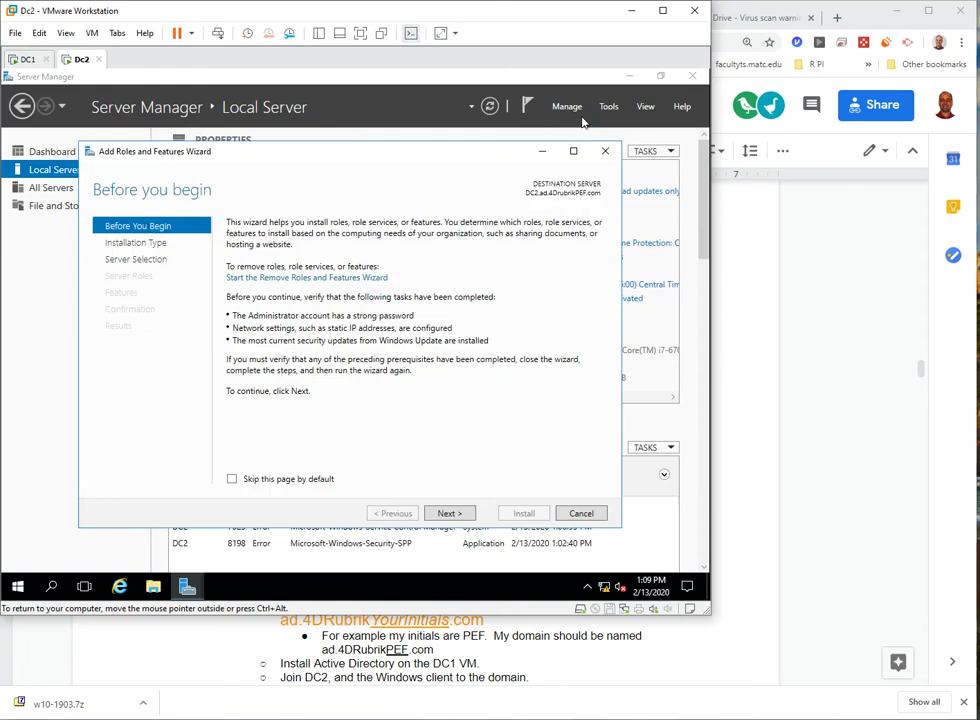
left_click(459, 516)
left_click(460, 518)
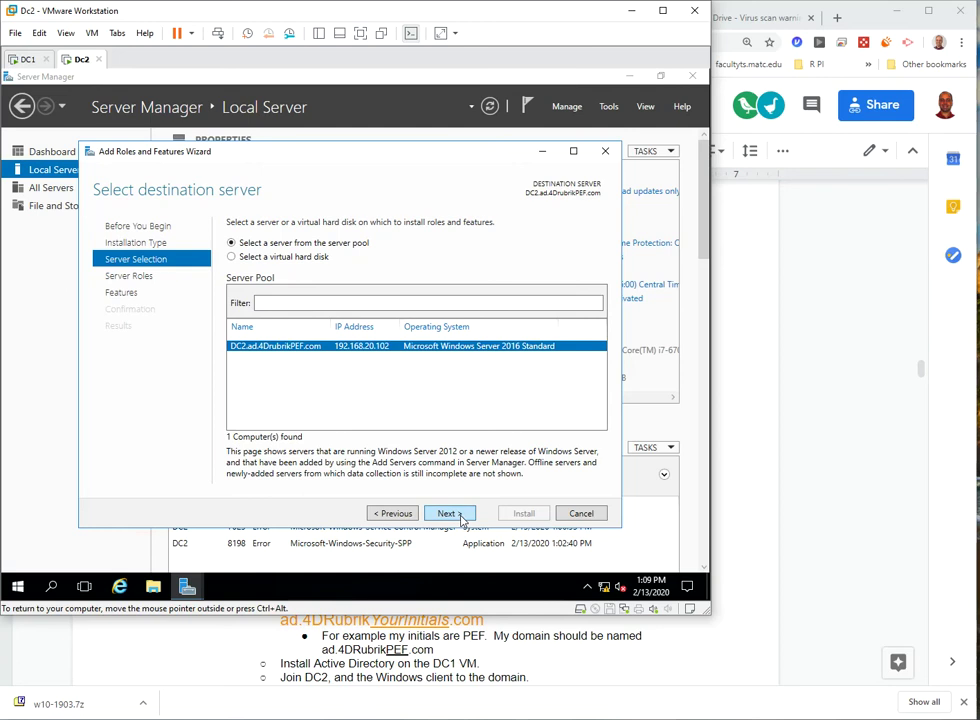
left_click(460, 517)
left_click(395, 514)
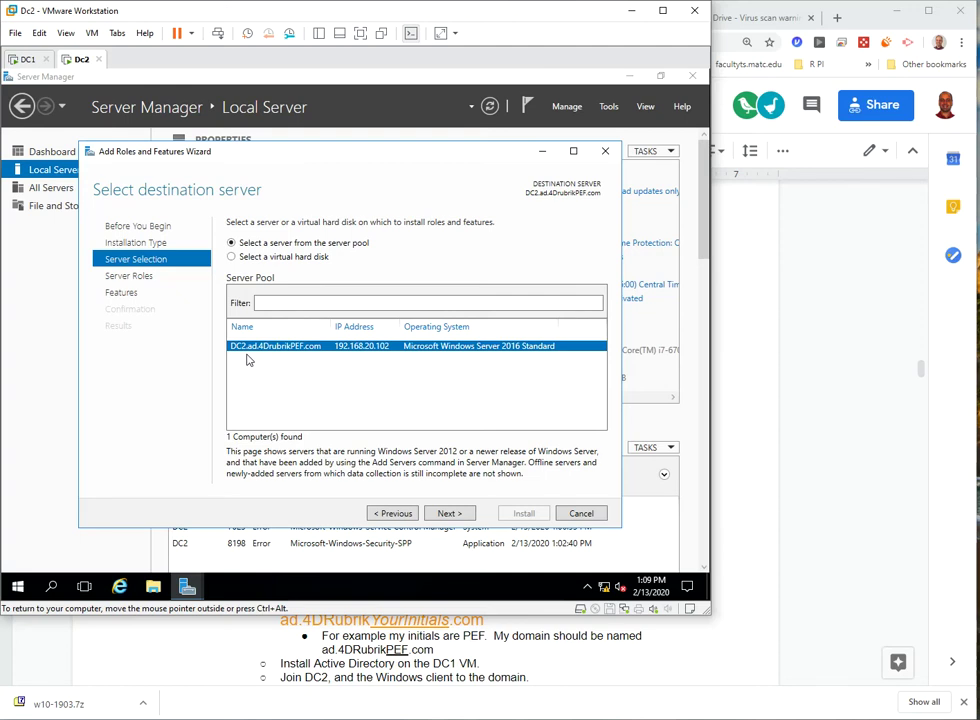
left_click(450, 514)
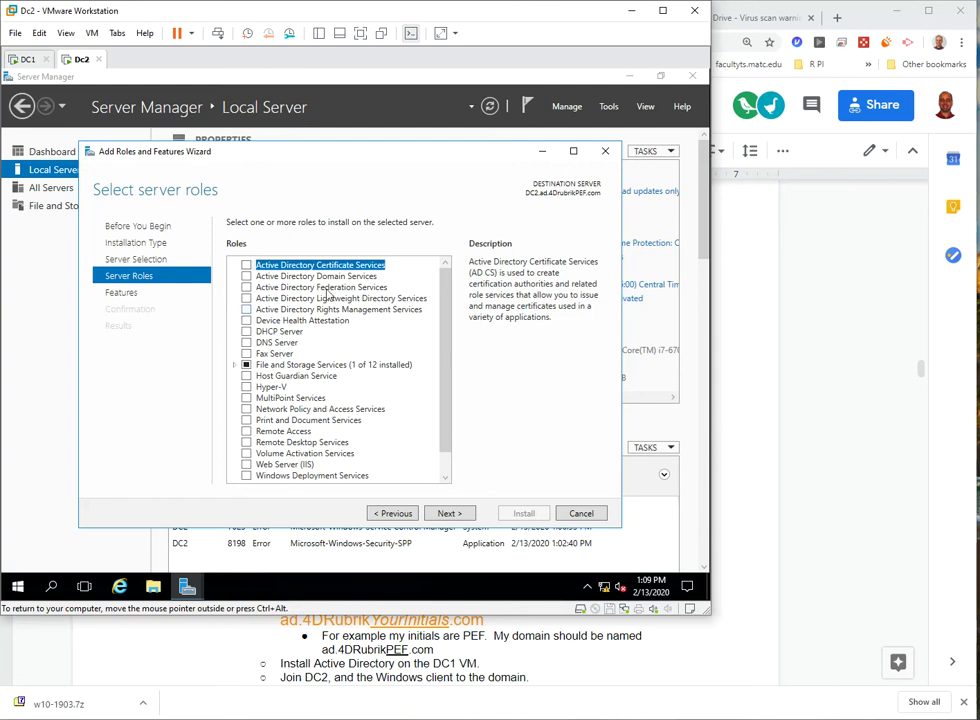
left_click(246, 276)
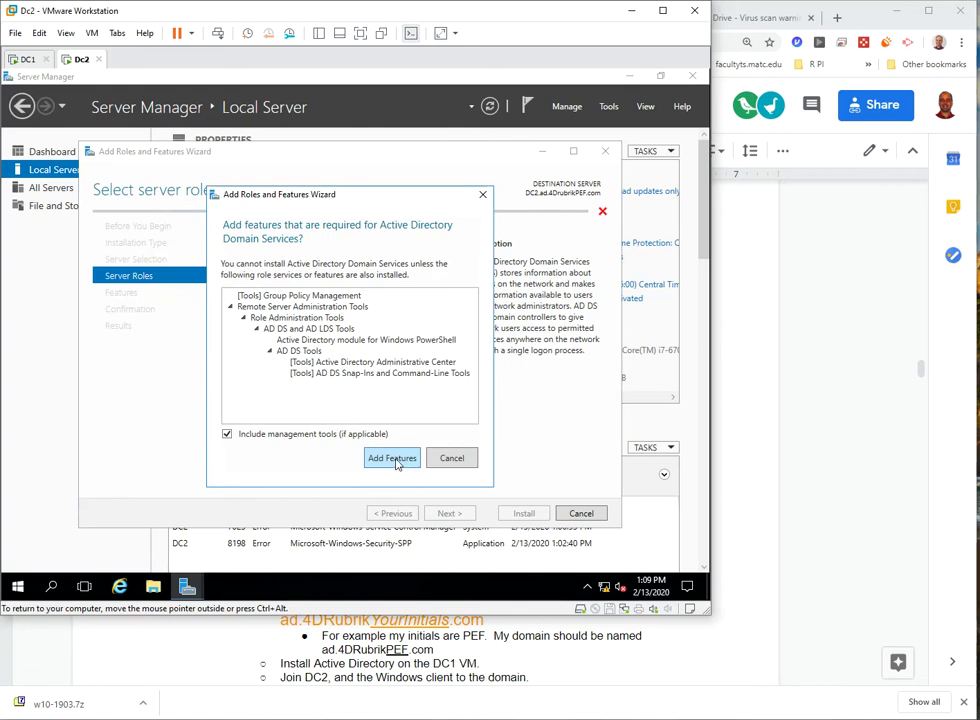
left_click(395, 460)
left_click(448, 513)
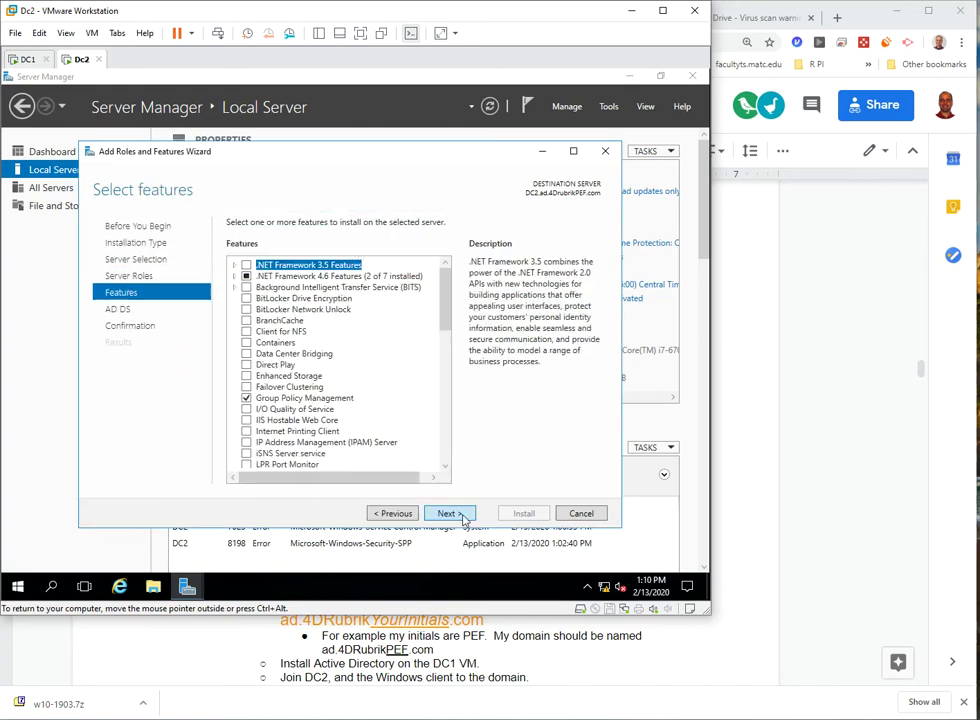
left_click(448, 513)
left_click(462, 514)
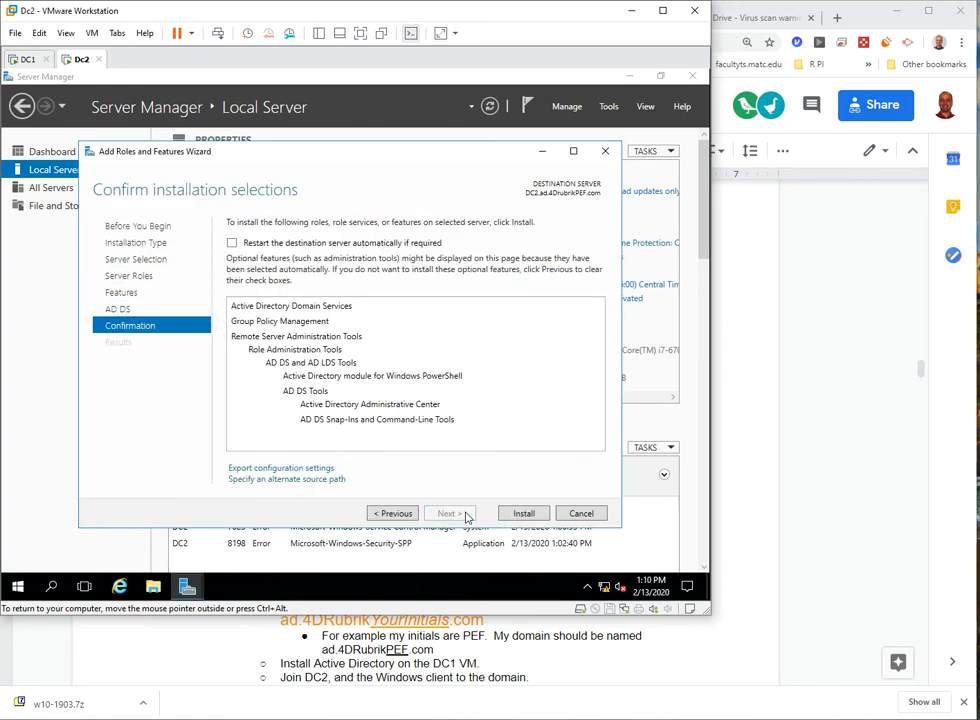
left_click(521, 514)
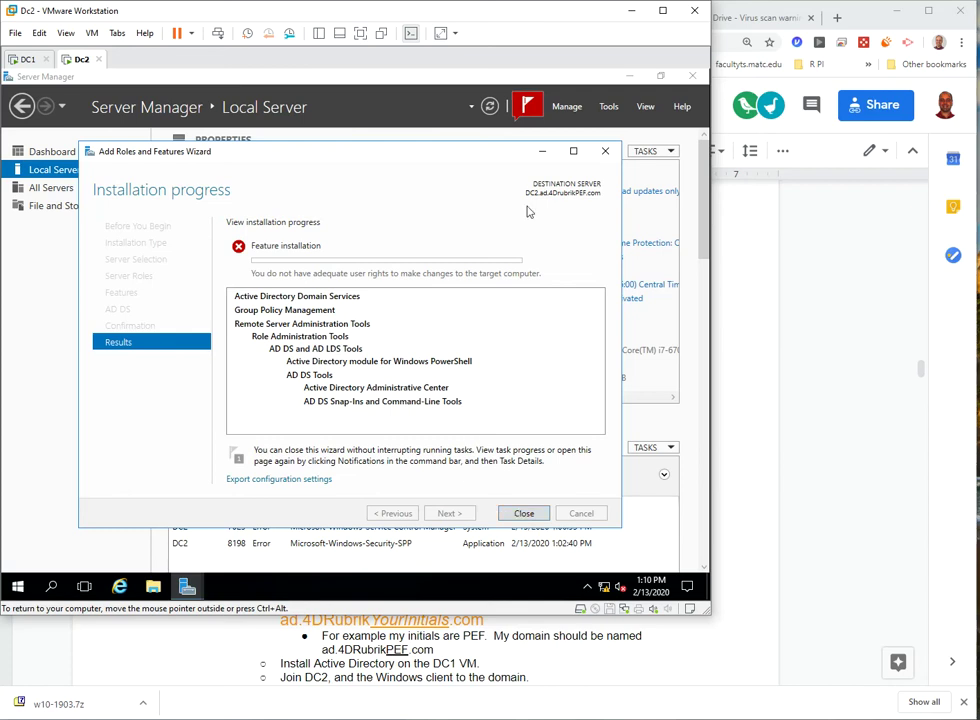
- After reading the install error, sign out of DC2, bring up its sign-in screen, and return to DC1
left_click(528, 106)
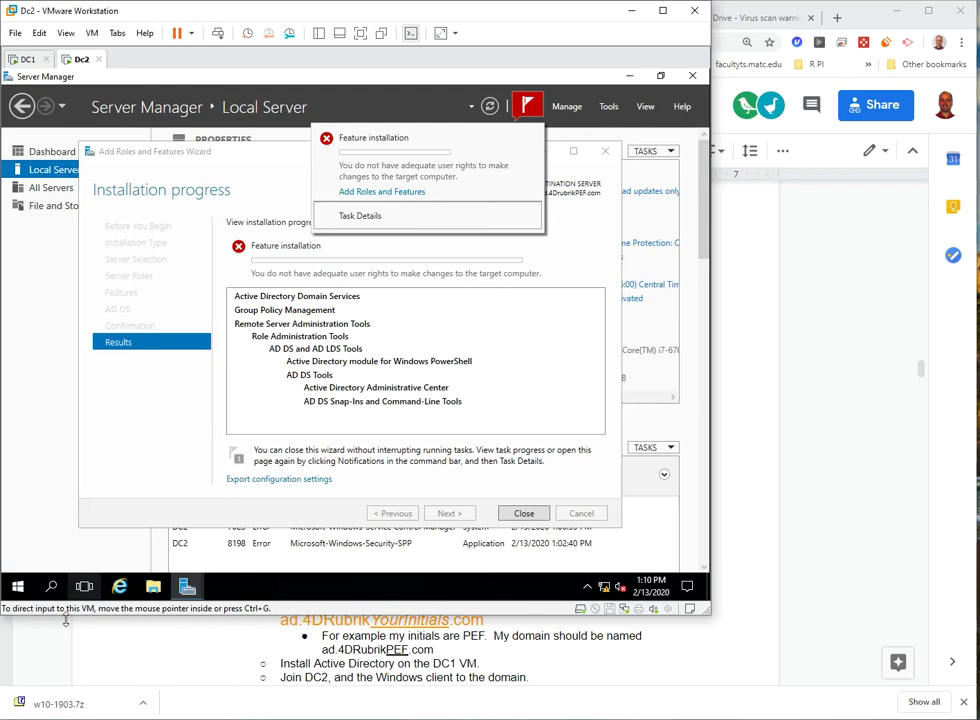
left_click(20, 590)
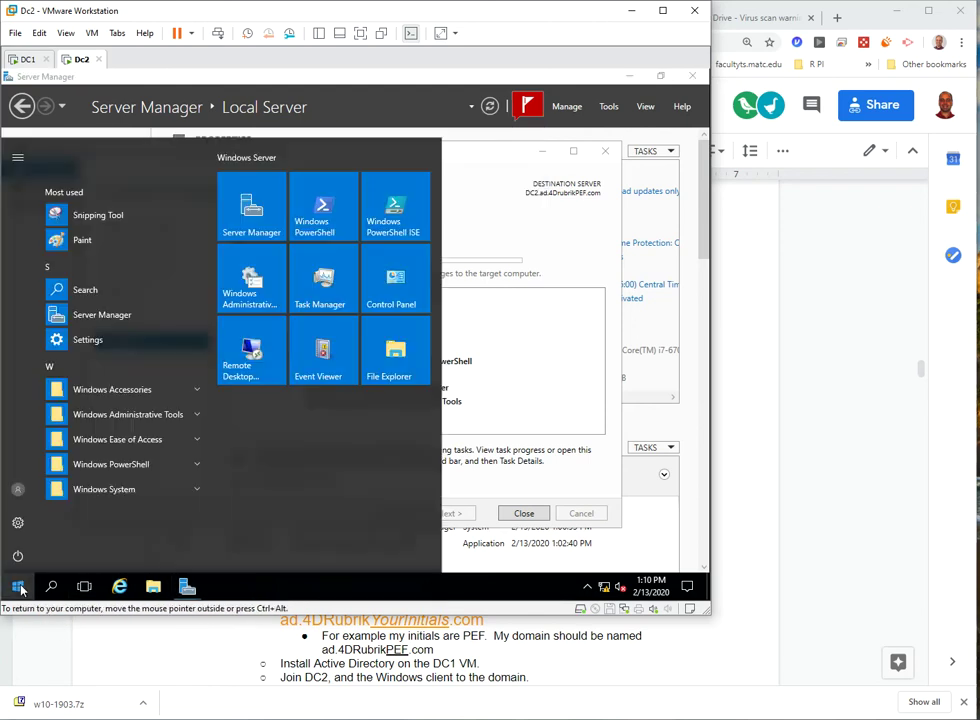
left_click(18, 491)
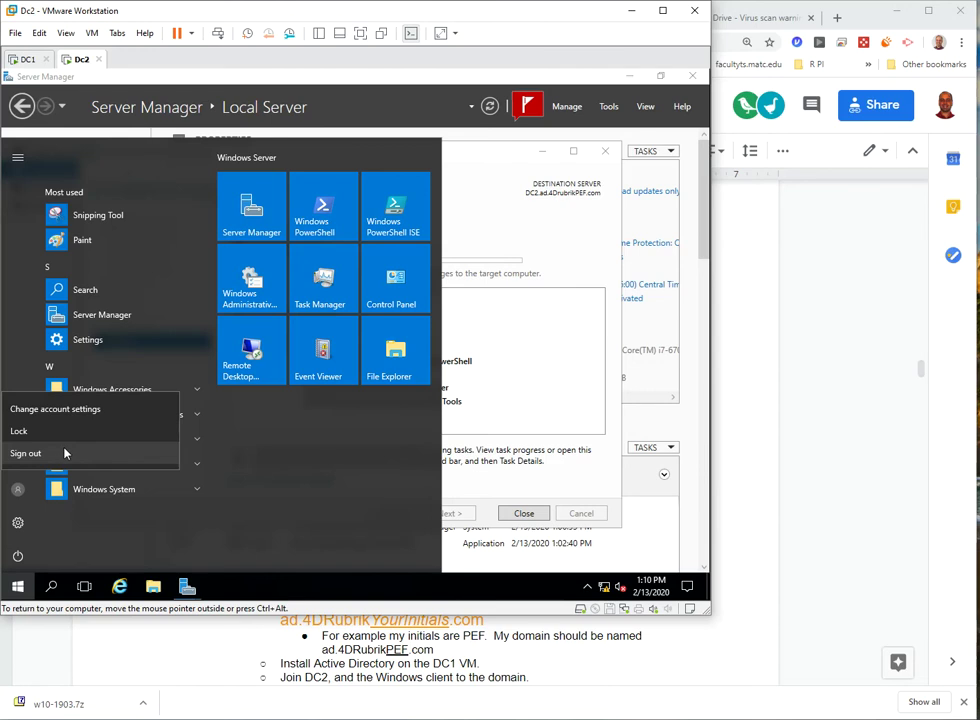
left_click(64, 453)
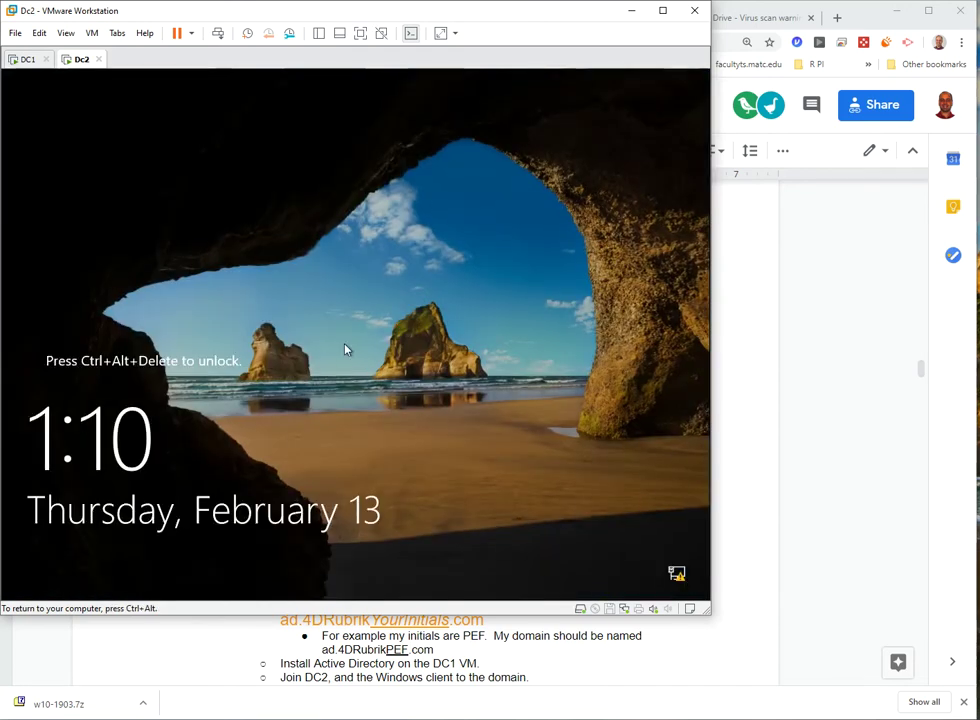
left_click(218, 38)
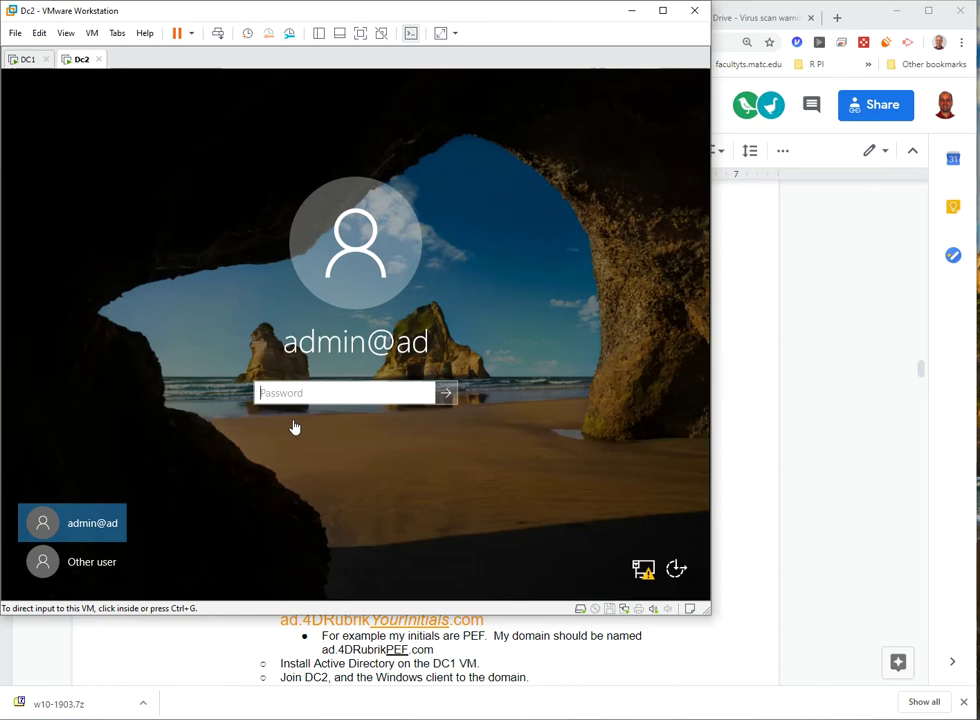
left_click(25, 59)
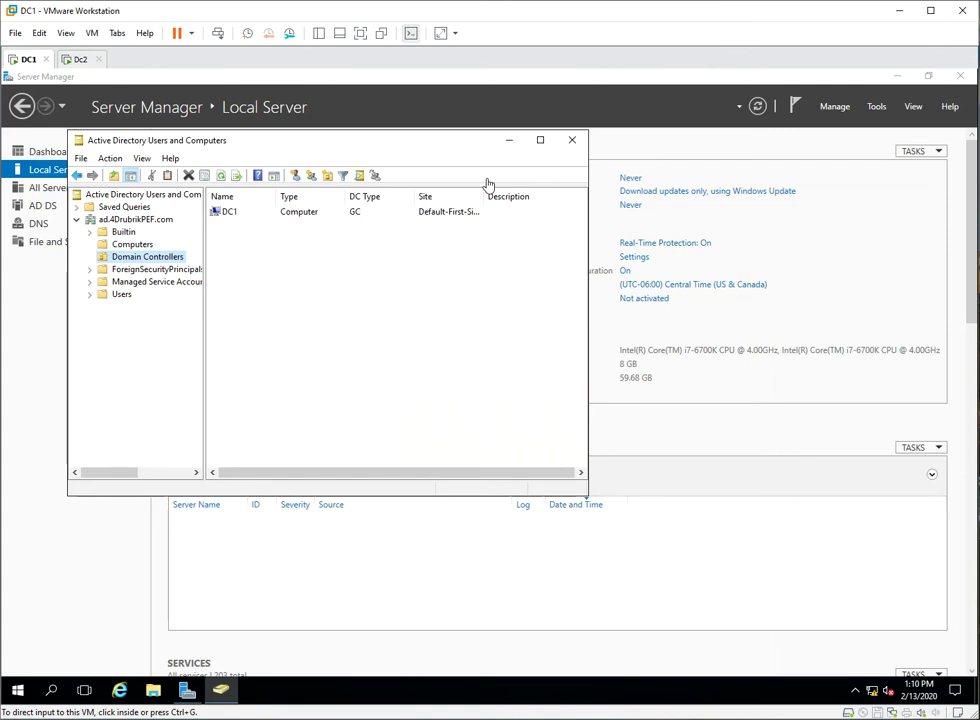
- Start a new user in the Users container with name and logon name admin1
left_click(127, 298)
left_click(124, 295)
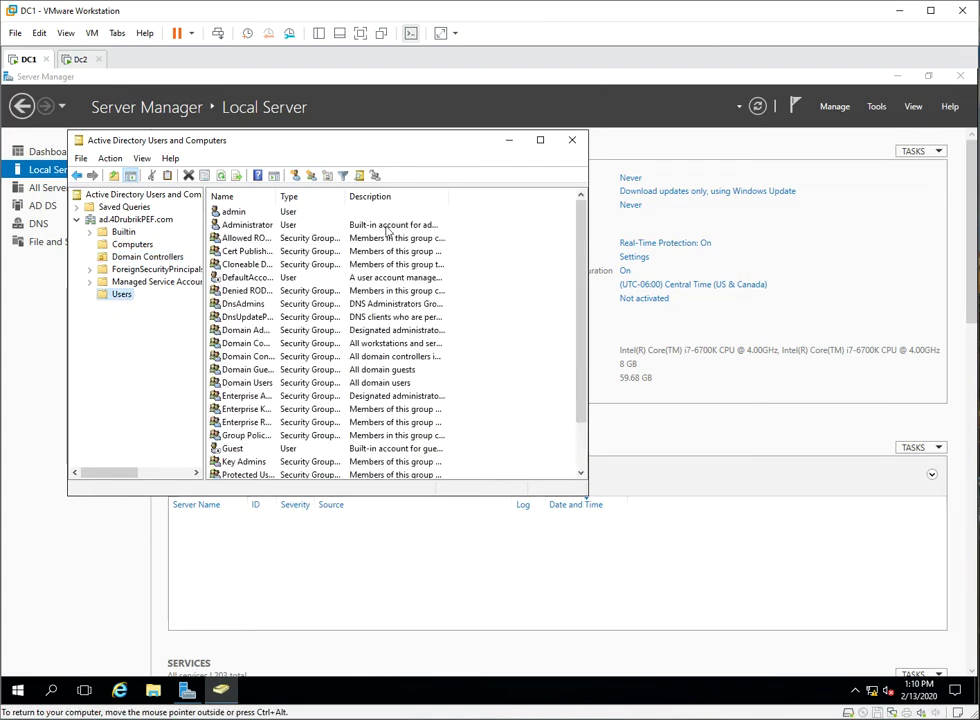
right_click(486, 214)
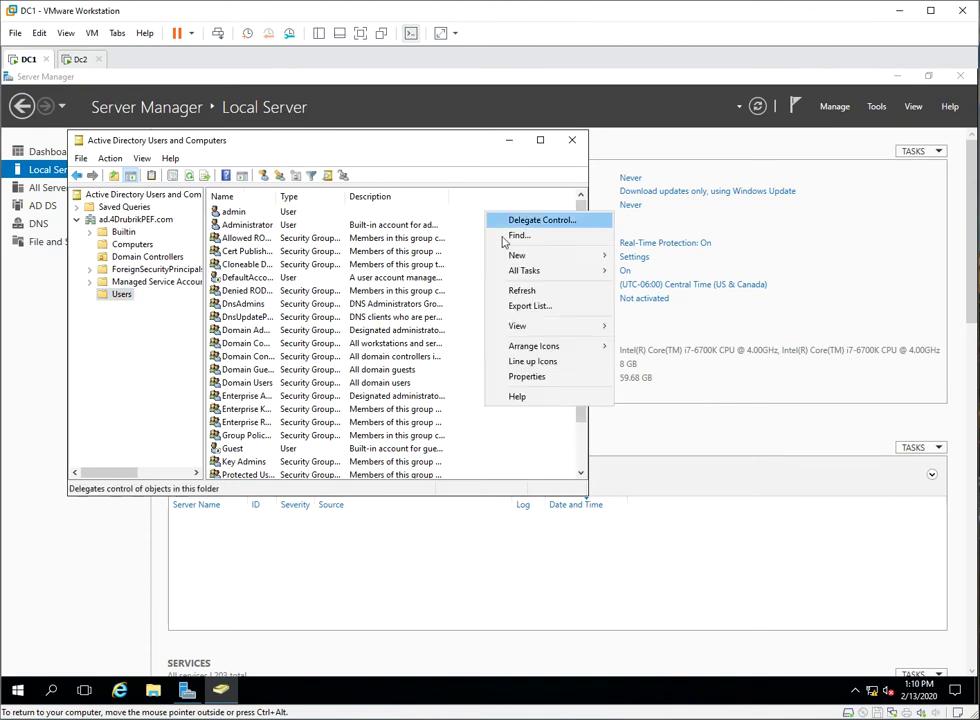
mouse_move(524, 262)
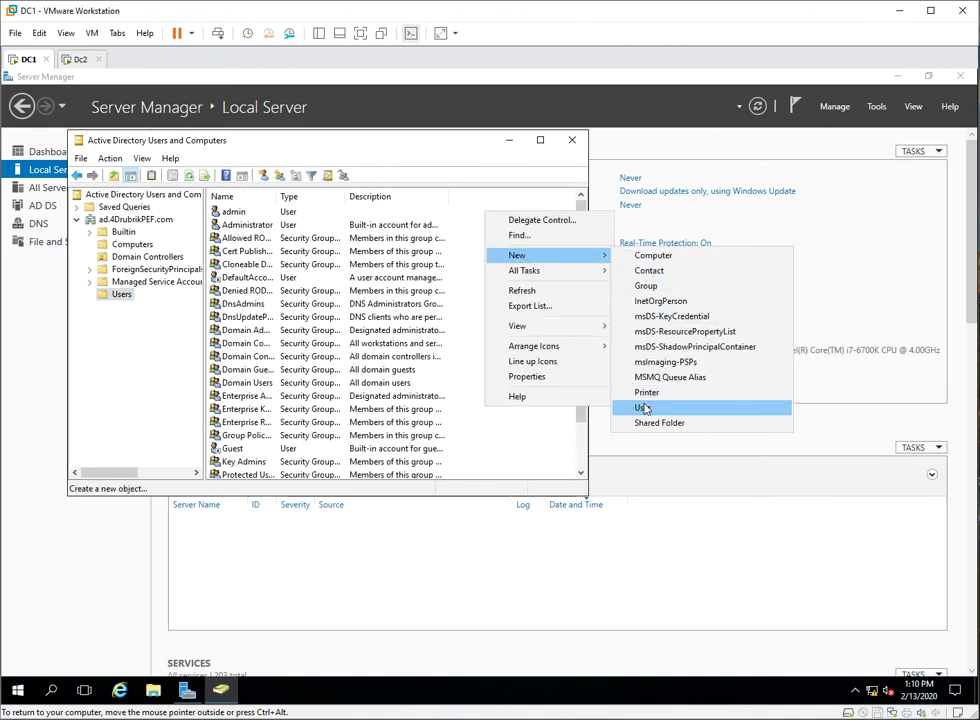
left_click(643, 406)
type("admin1")
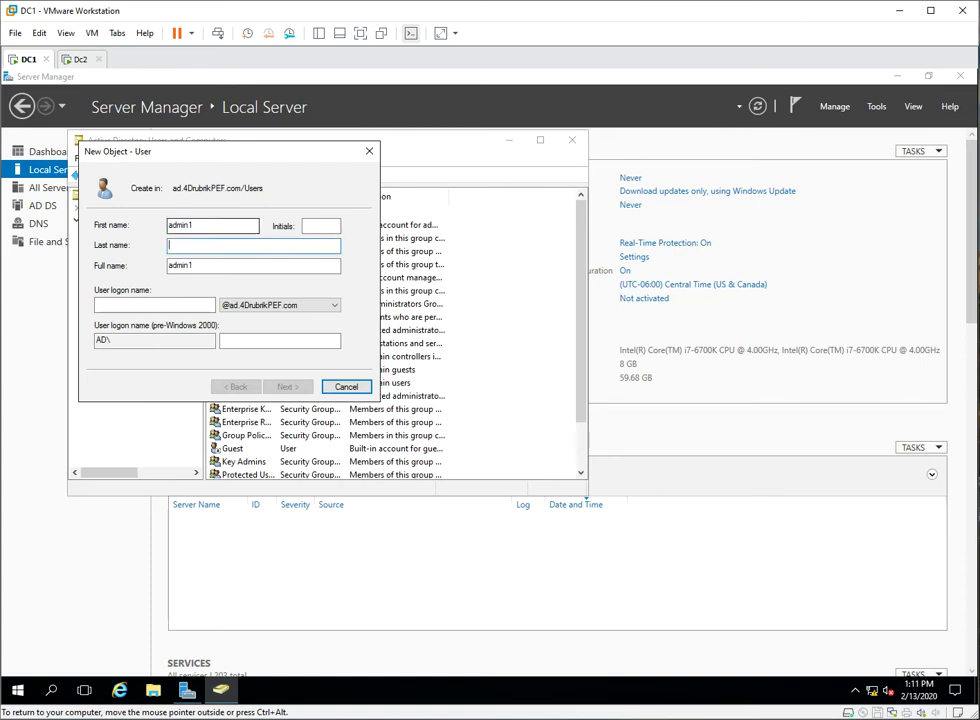
left_click(154, 304)
type("admin1")
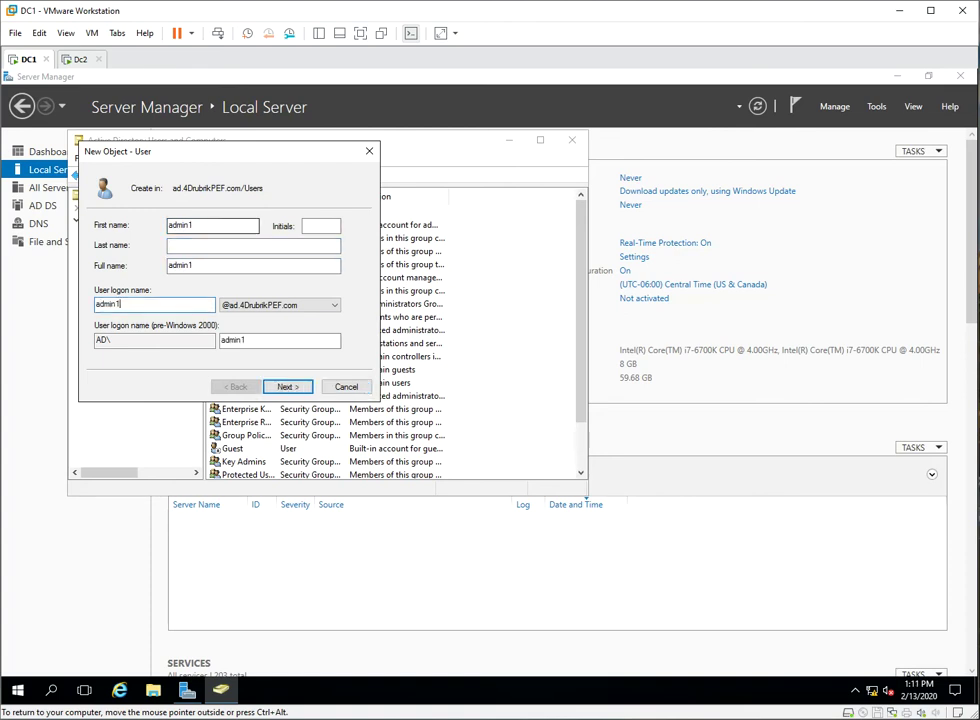
left_click(286, 387)
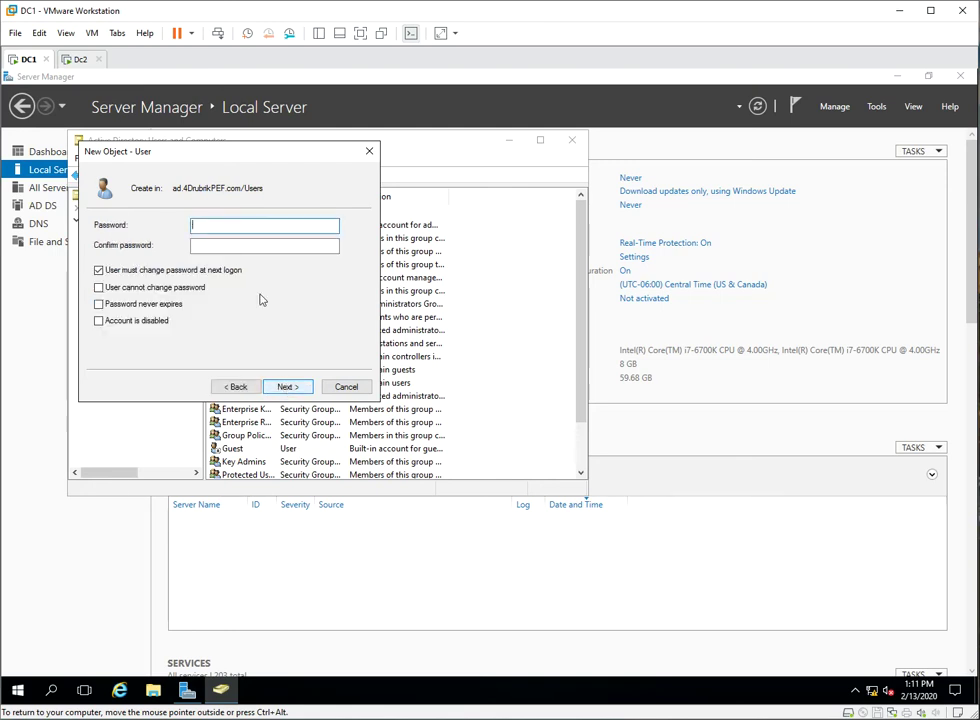
- Set admin1's password, make it never expire, and finish creating the user
type("P")
key("BackSpace")
key("BackSpace")
type("P@ssw0rd")
key("Tab")
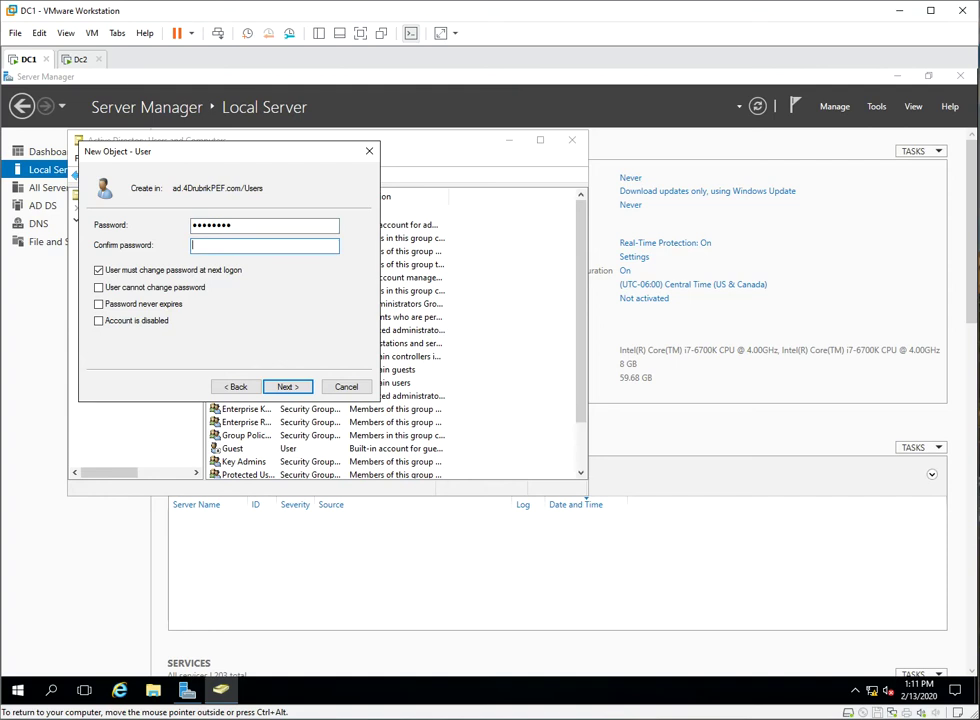
type("P@ssw0rd")
left_click(177, 305)
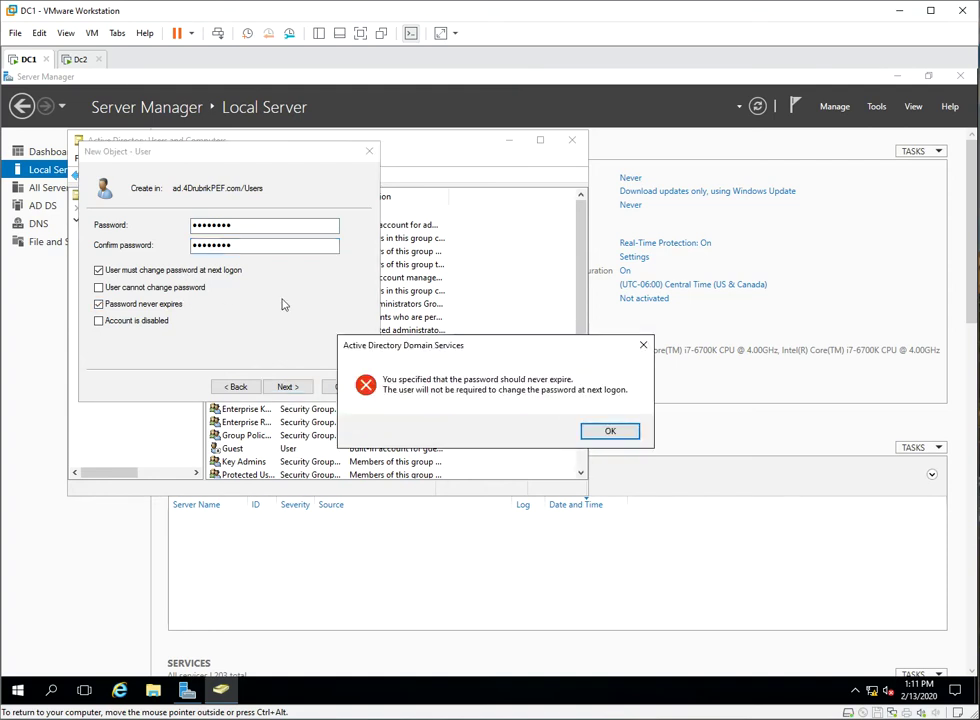
left_click(616, 430)
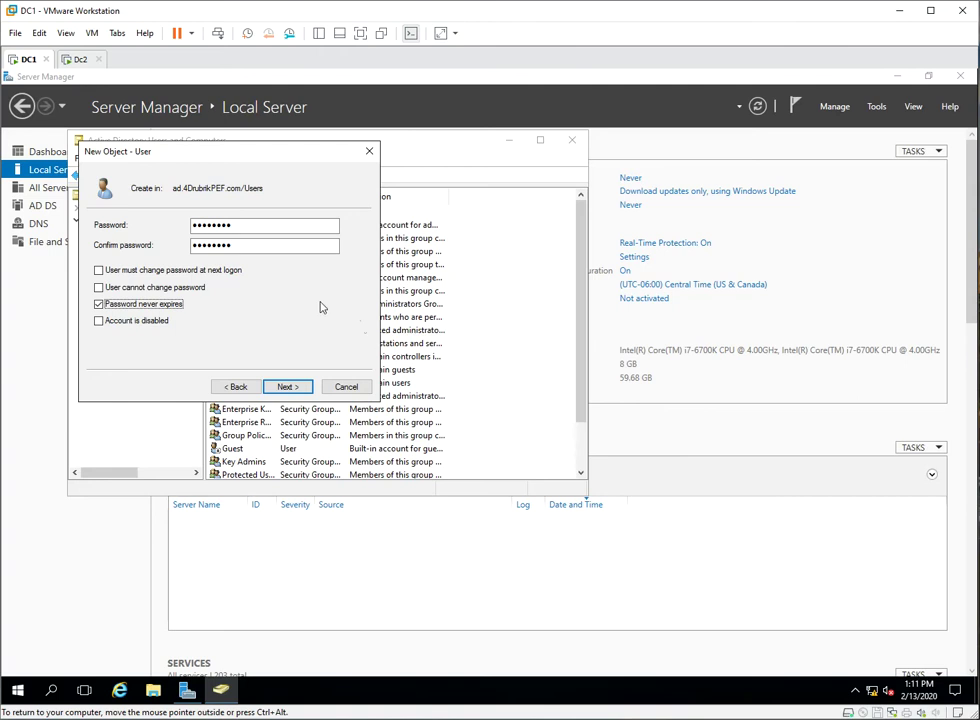
left_click(288, 387)
left_click(288, 387)
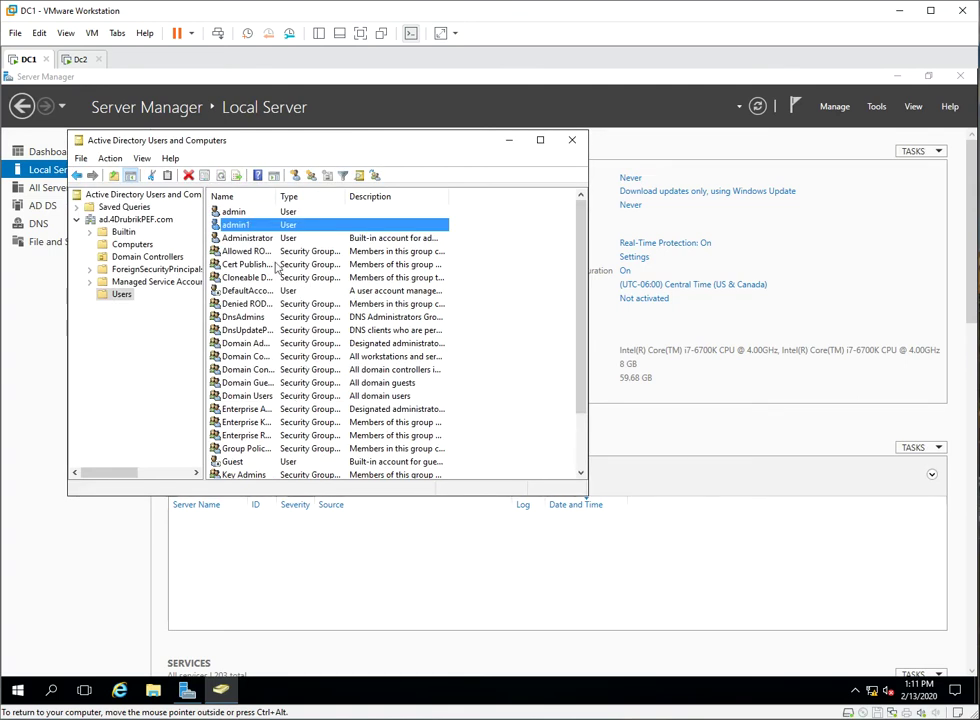
- Add admin1 to the Domain Admins group from its Member Of properties and apply the change
right_click(244, 225)
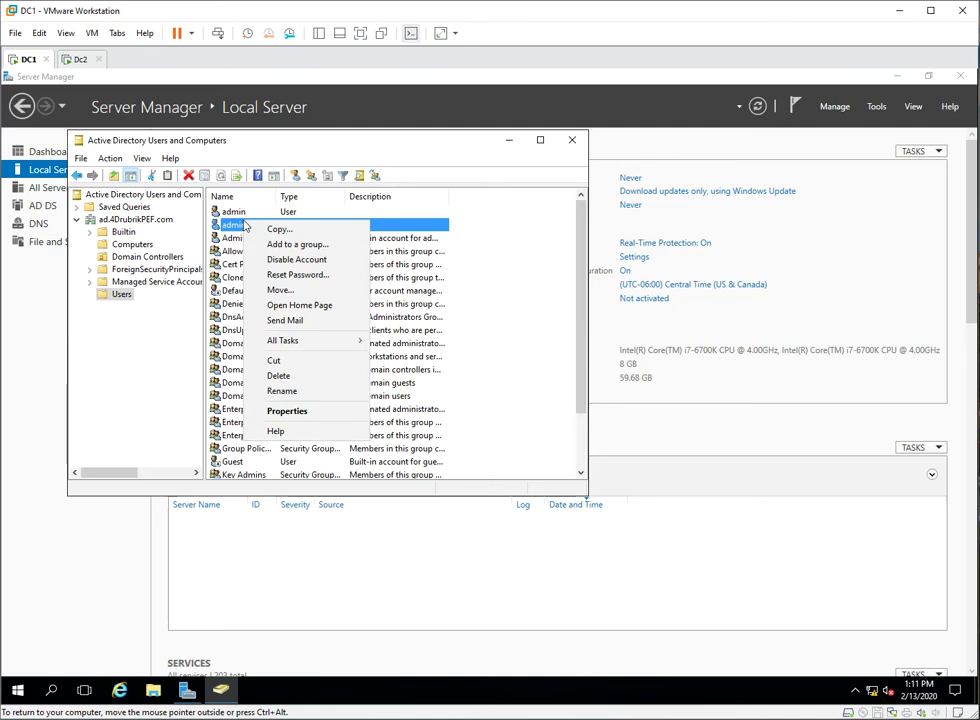
left_click(291, 412)
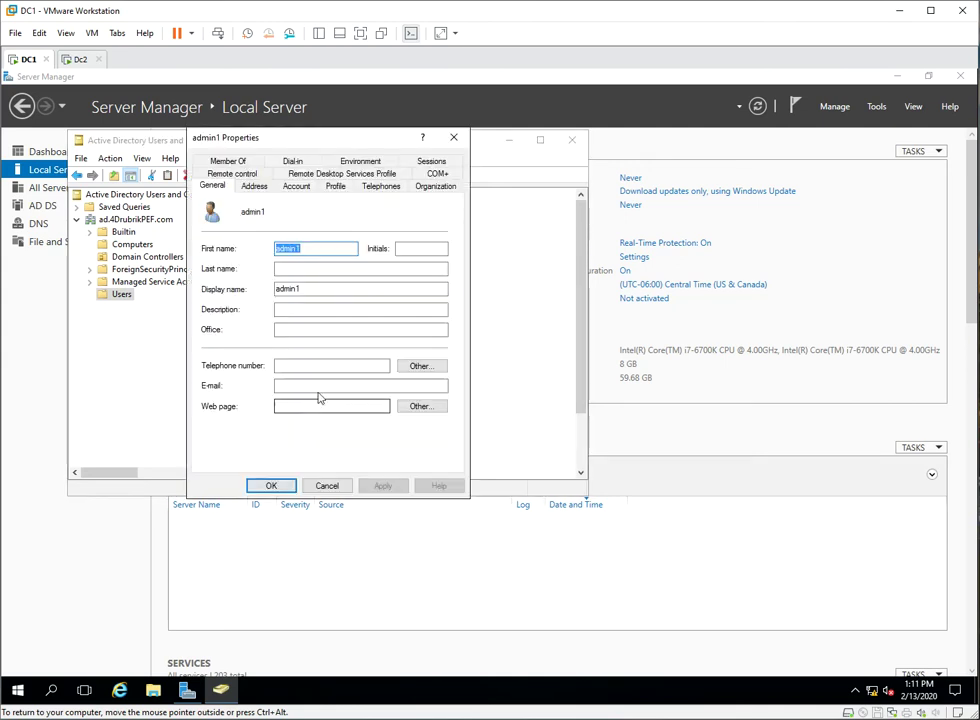
left_click(228, 162)
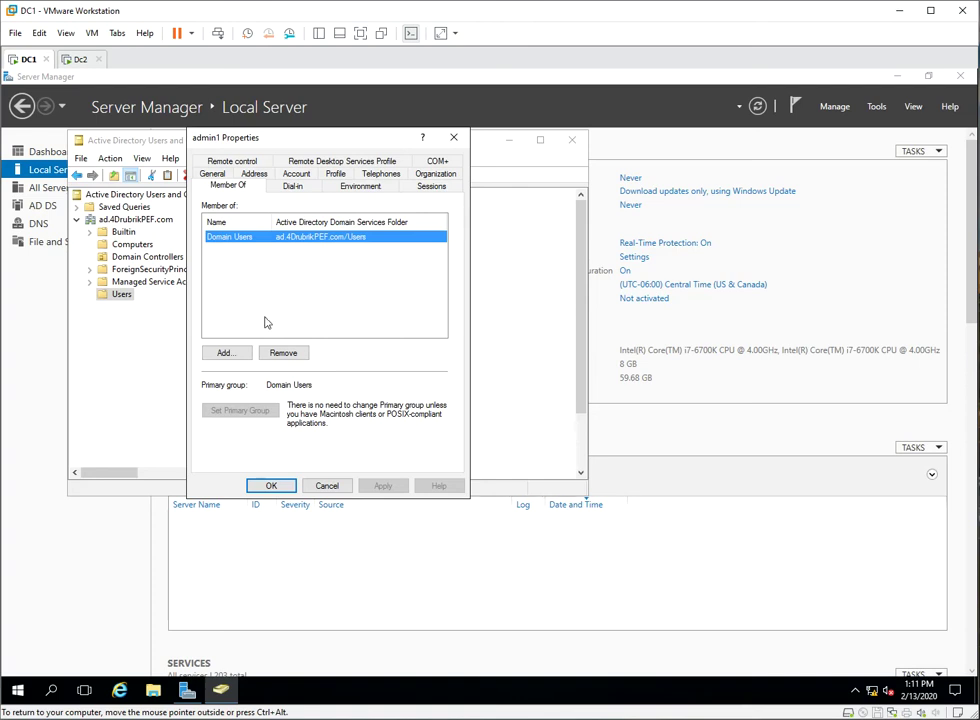
left_click(224, 352)
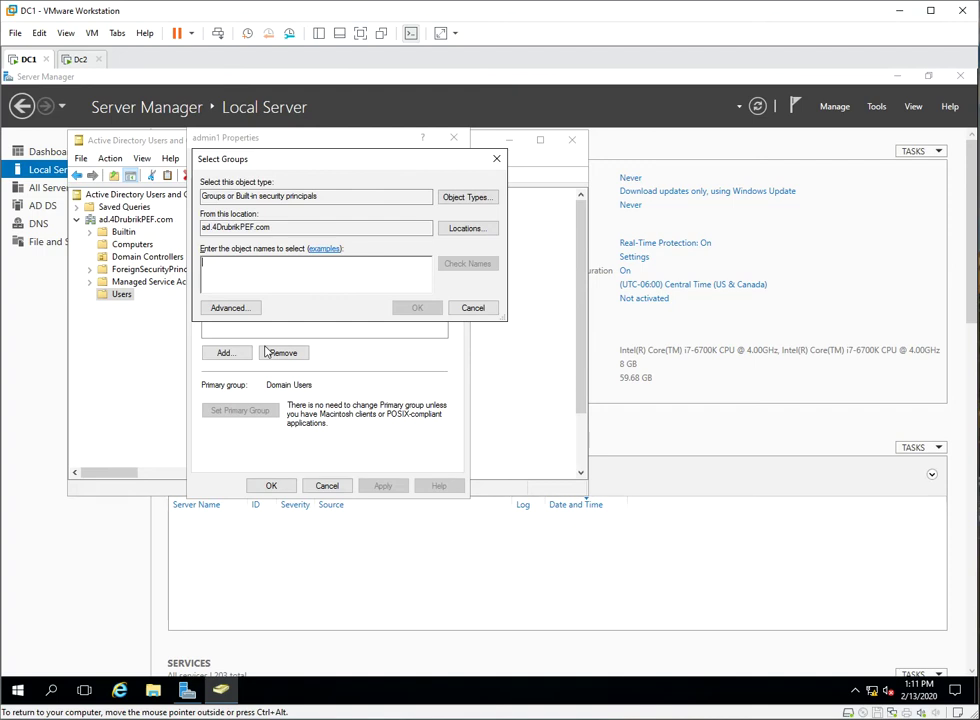
type("dmo")
key("BackSpace")
key("BackSpace")
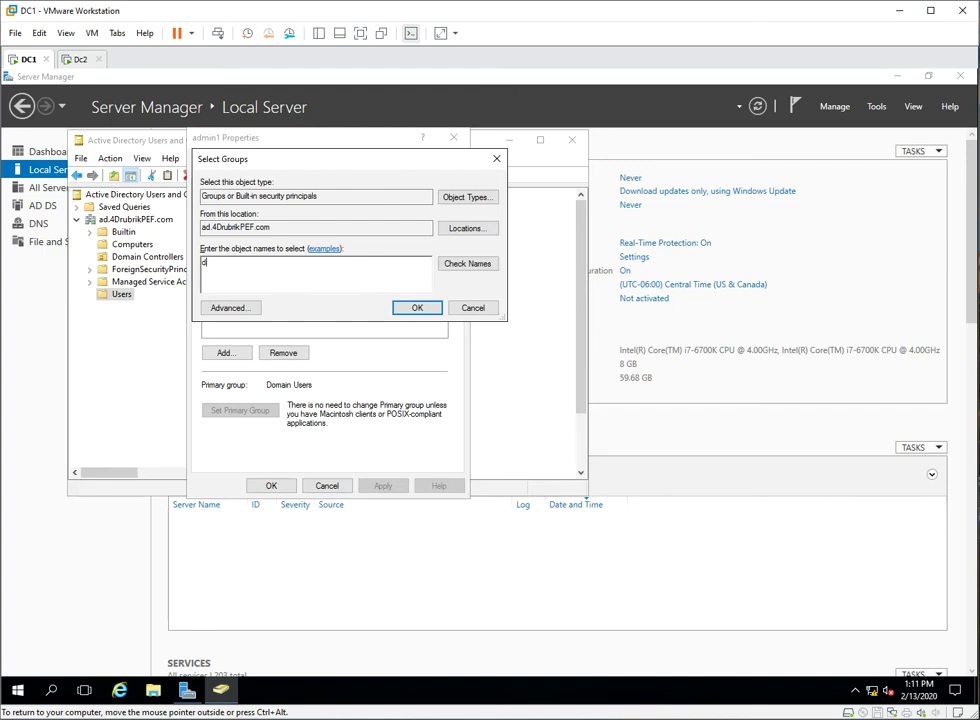
key("BackSpace")
key("BackSpace")
type("aina")
left_click(466, 266)
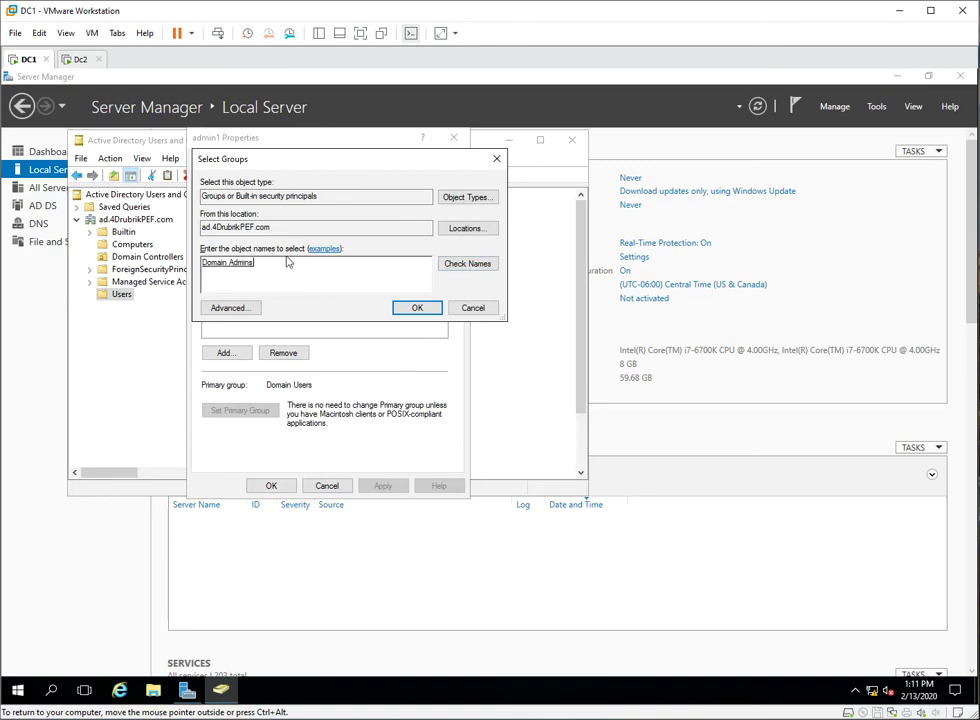
left_click(417, 310)
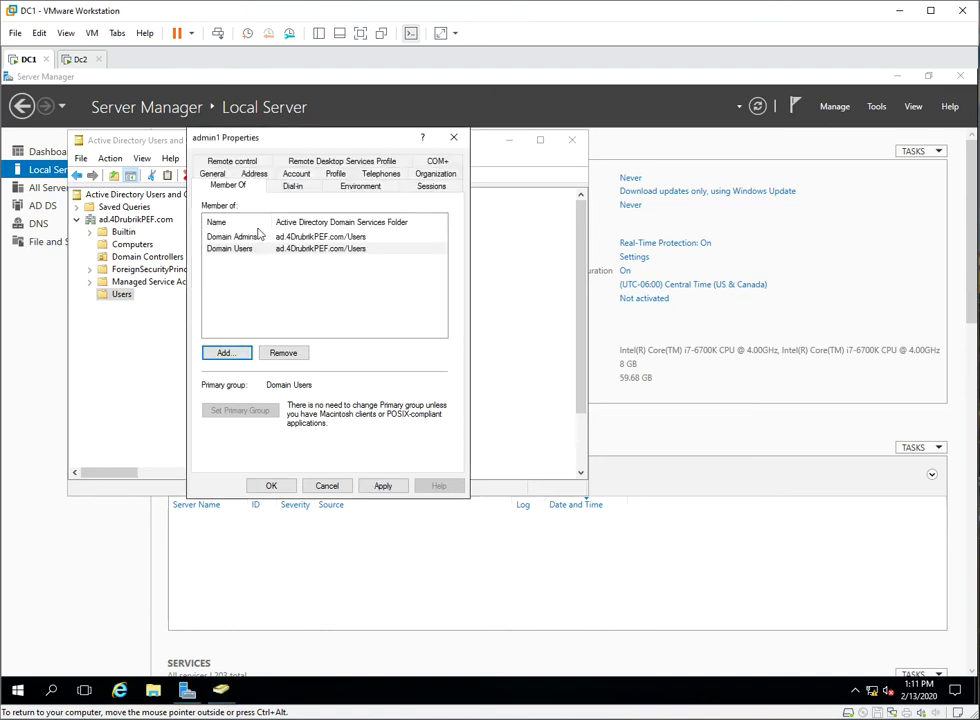
left_click(372, 487)
left_click(273, 486)
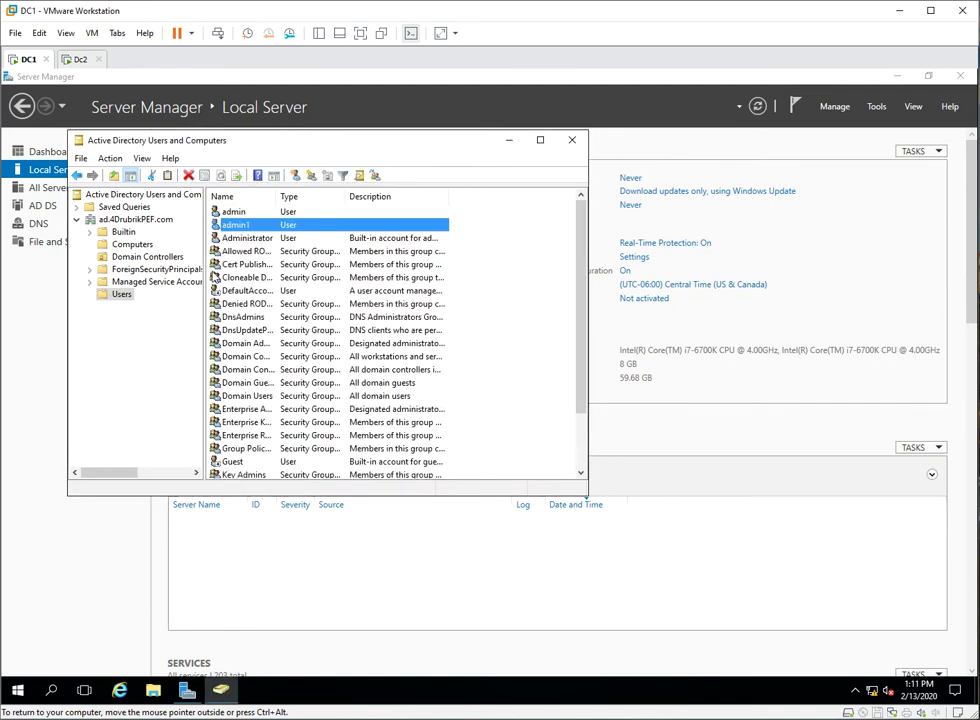
- Close admin1's properties and sign in to DC2 as admin1 with the account password
left_click(83, 75)
left_click(82, 60)
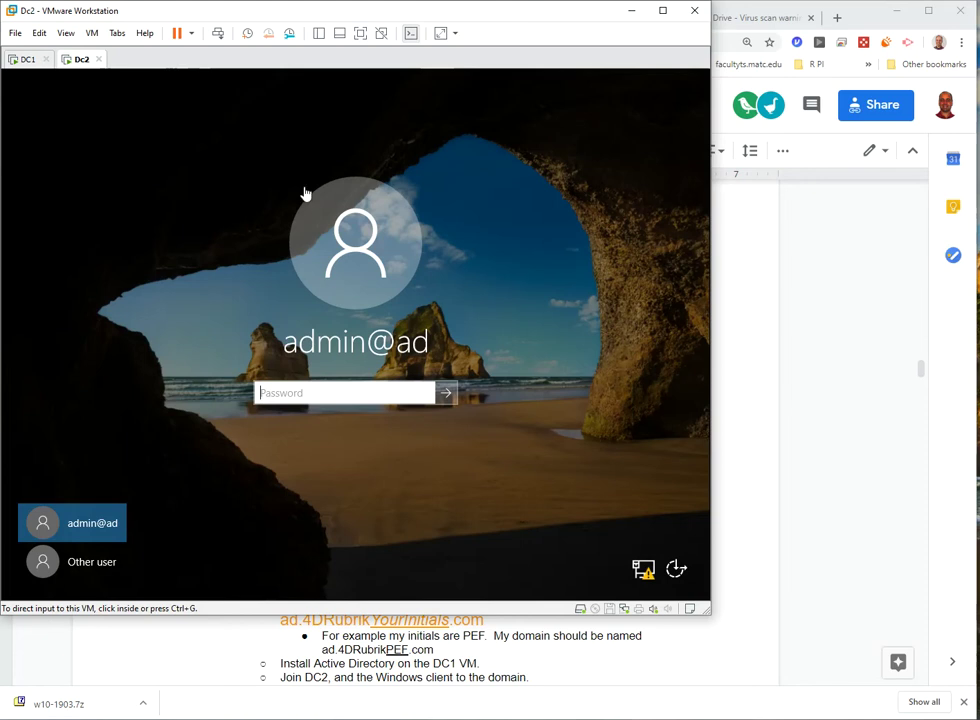
left_click(90, 565)
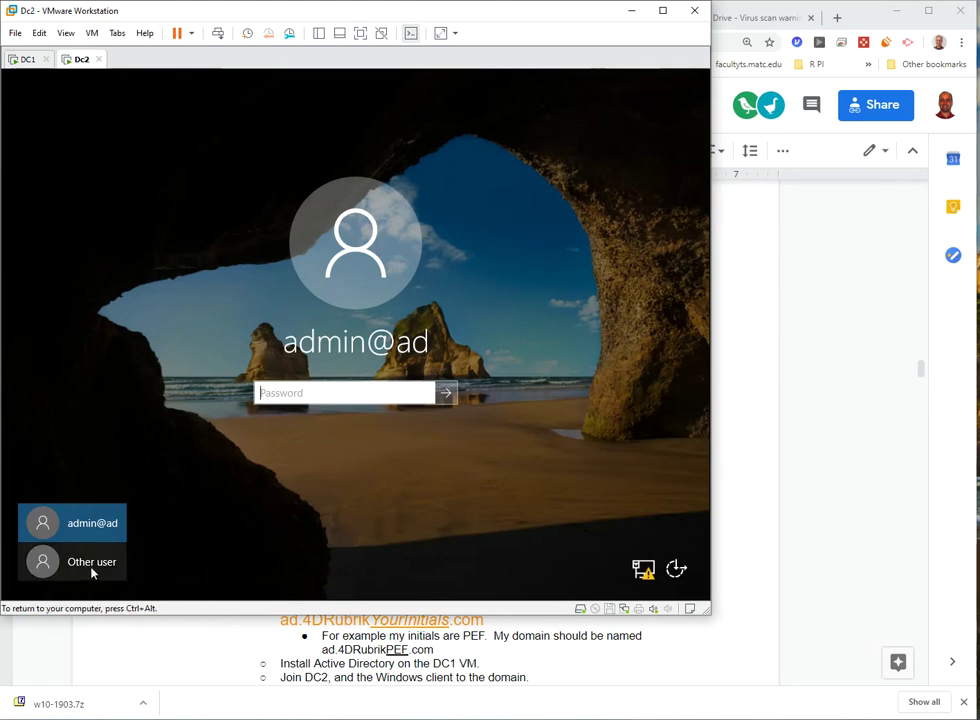
type("admin1")
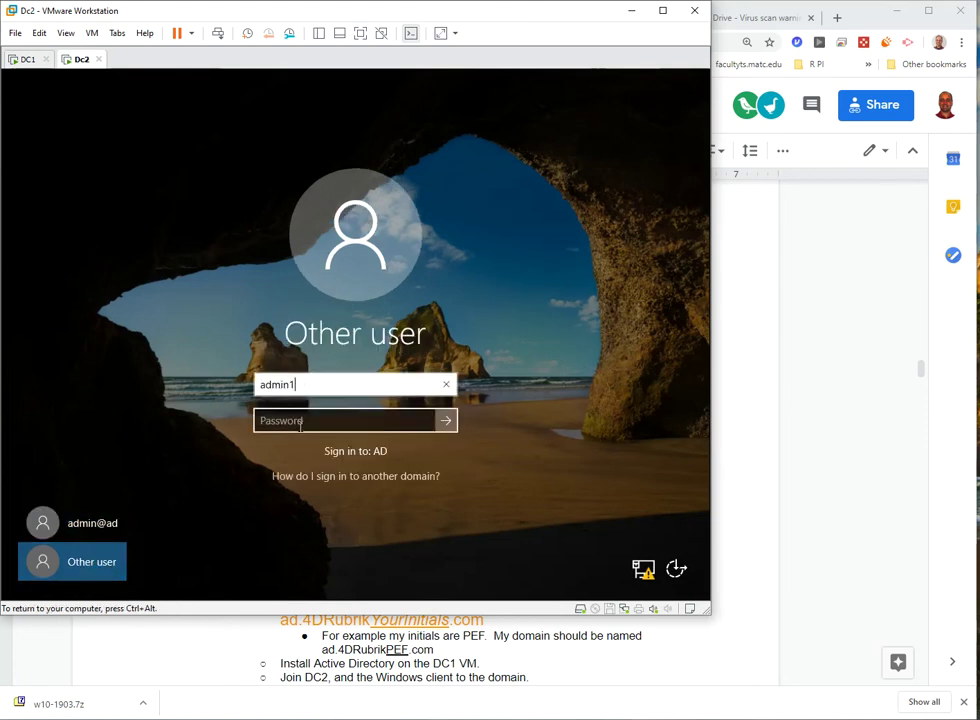
key("Tab")
type("P")
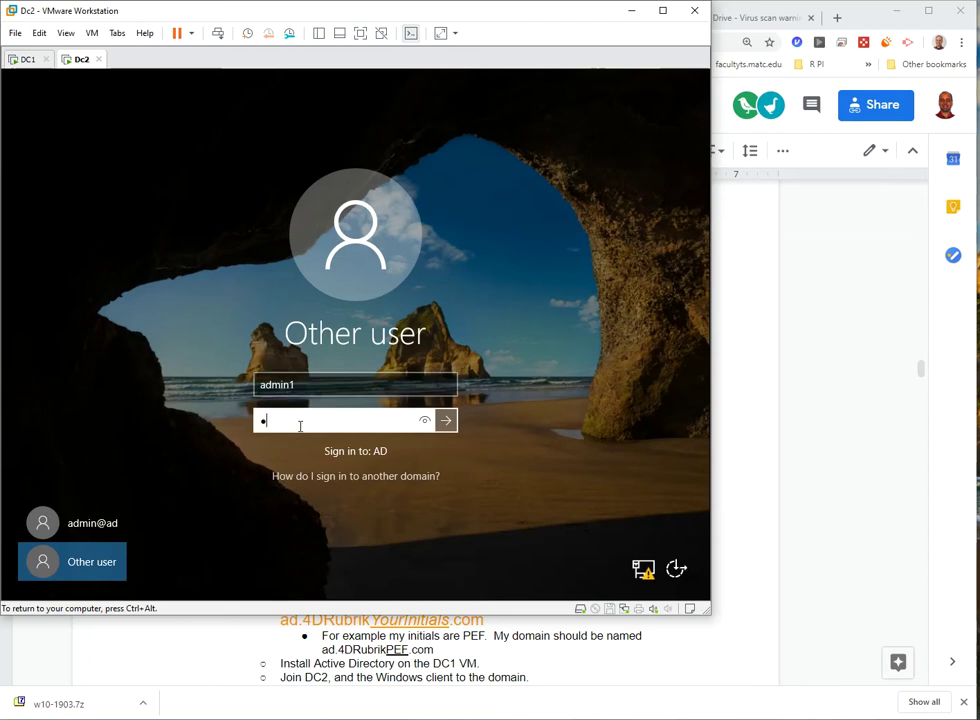
type("@ssw0rd")
key("Return")
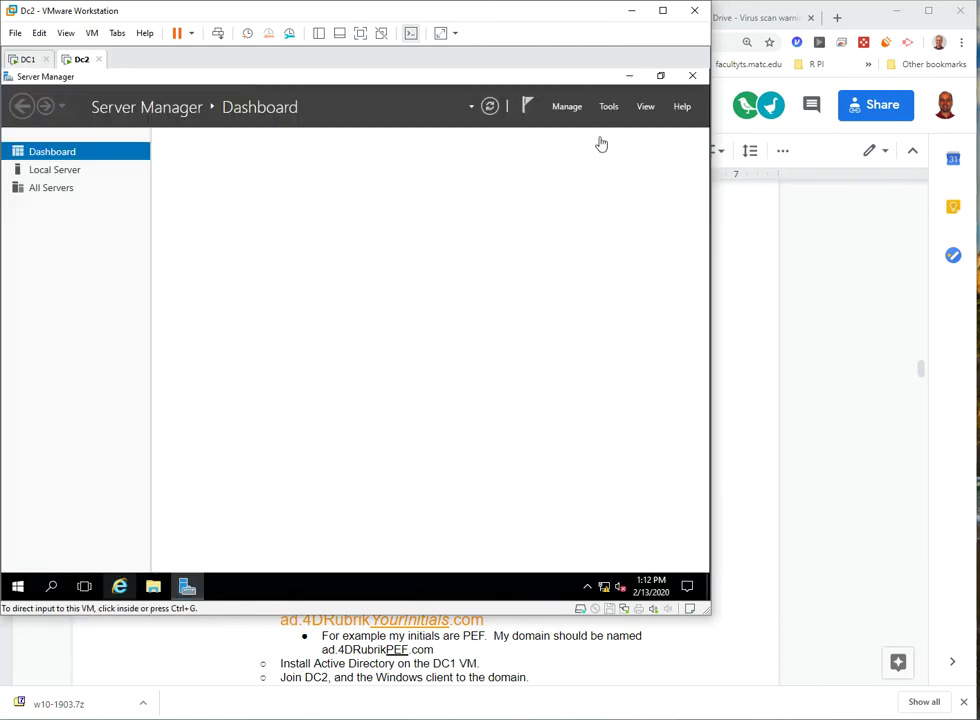
- Run Add Roles and Features on DC2, adding Active Directory Domain Services with management tools, and install
left_click(569, 113)
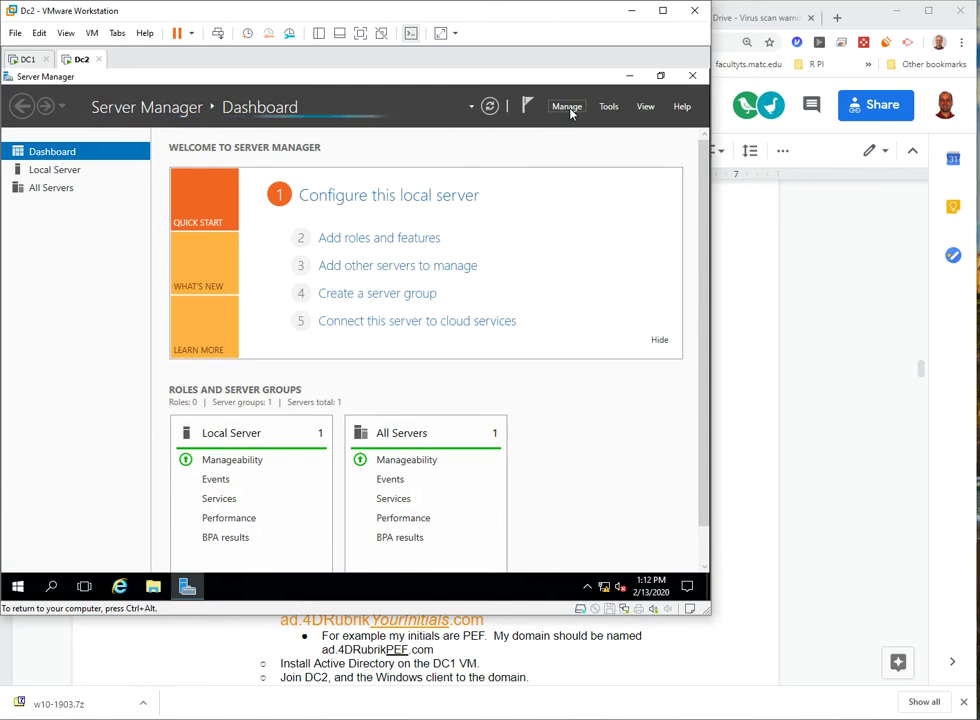
left_click(568, 107)
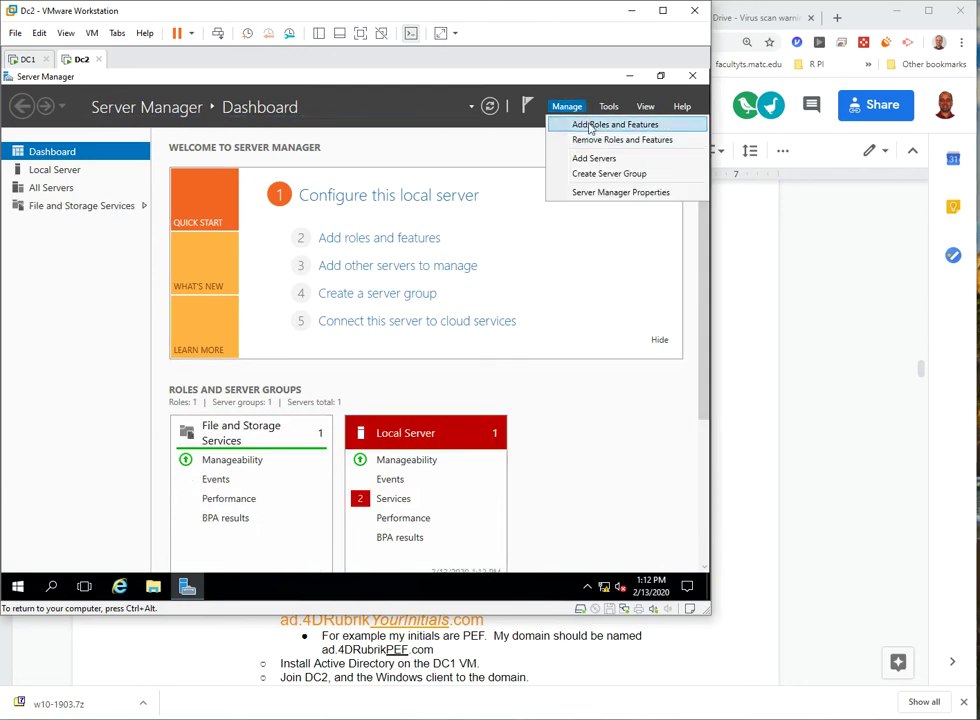
left_click(590, 125)
left_click(468, 531)
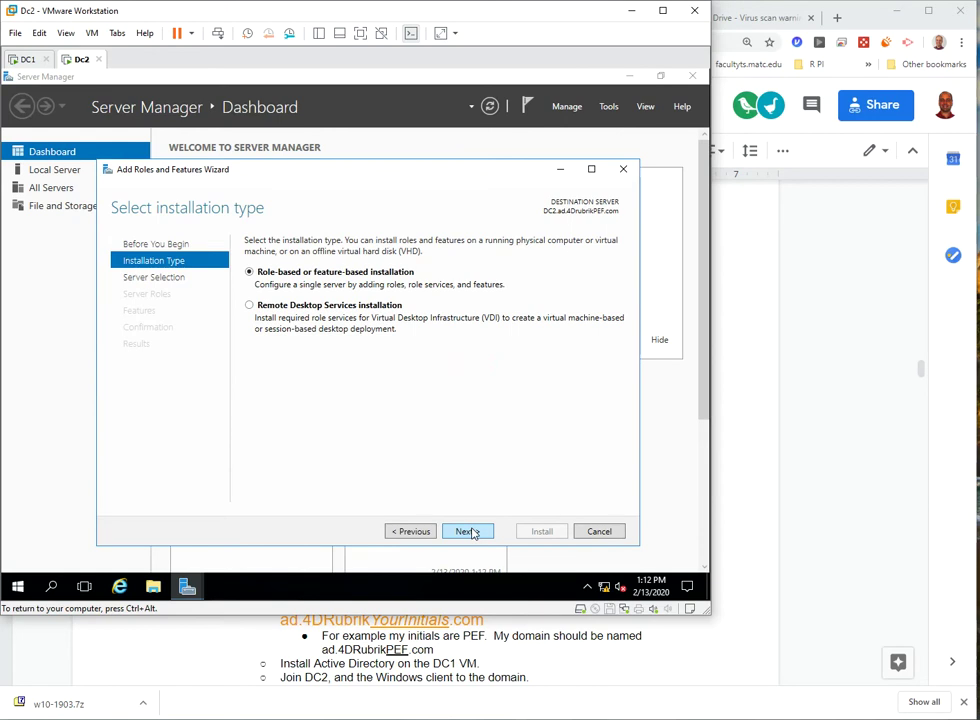
left_click(468, 531)
left_click(468, 531)
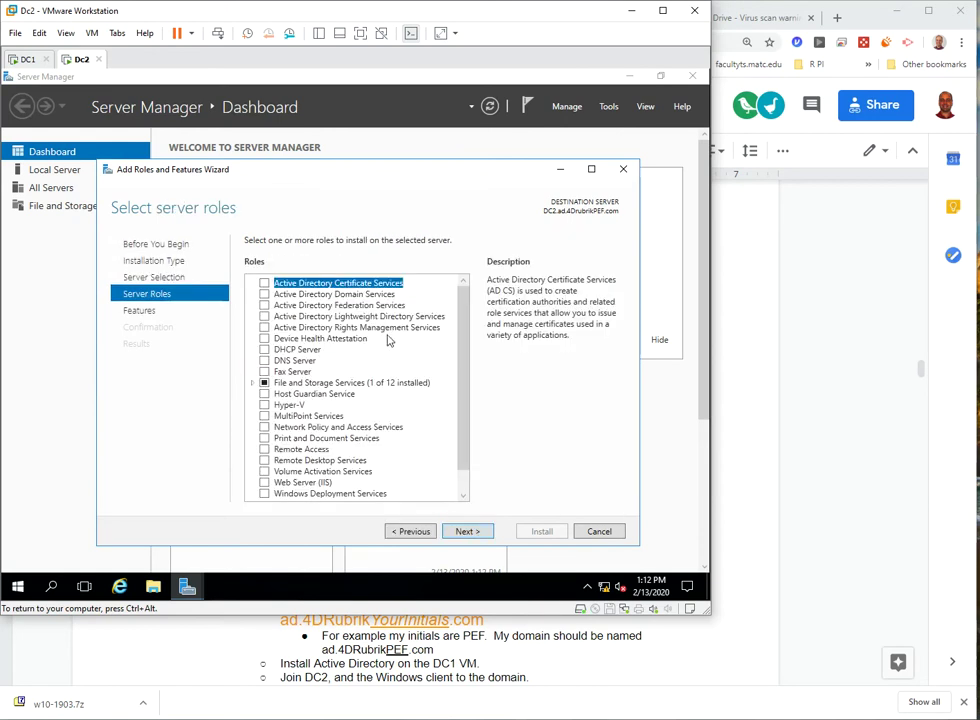
left_click(280, 296)
left_click(266, 294)
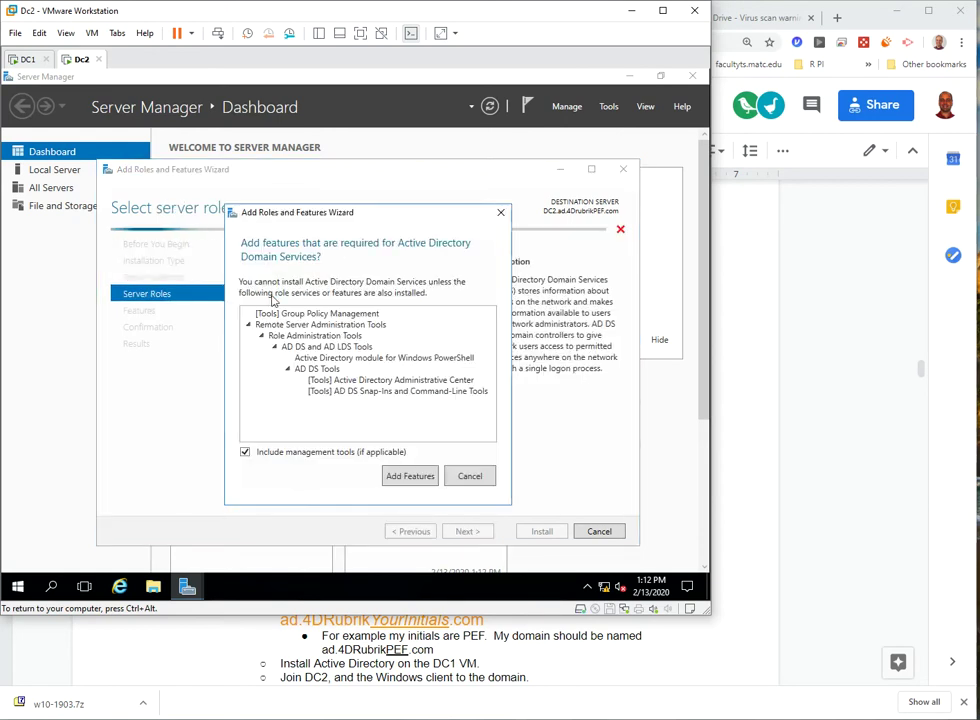
left_click(400, 474)
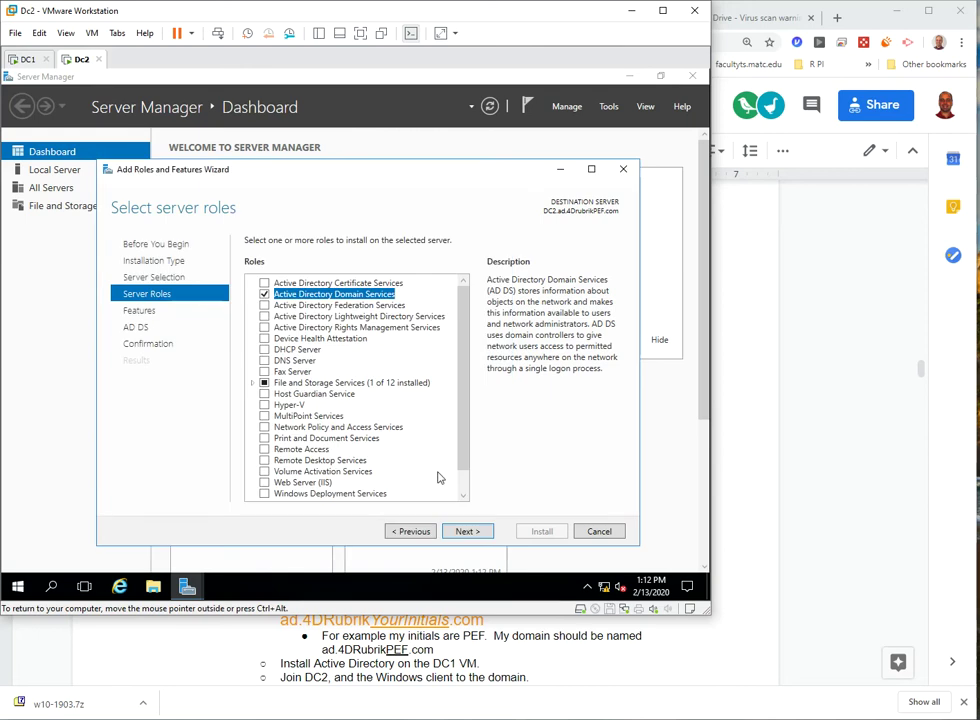
left_click(466, 532)
left_click(470, 534)
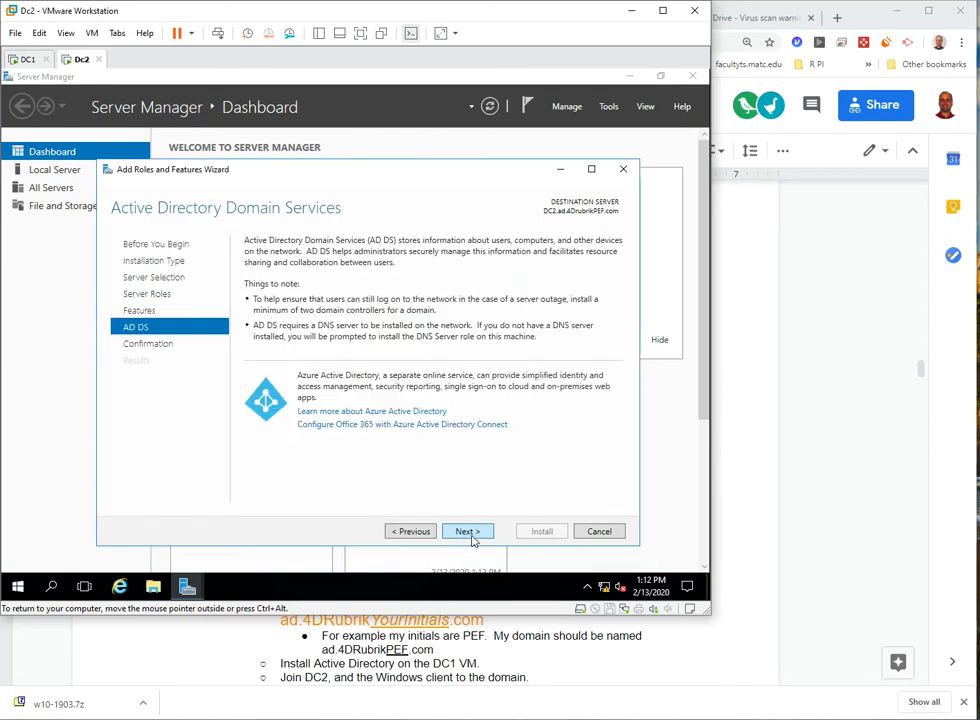
left_click(472, 534)
left_click(539, 531)
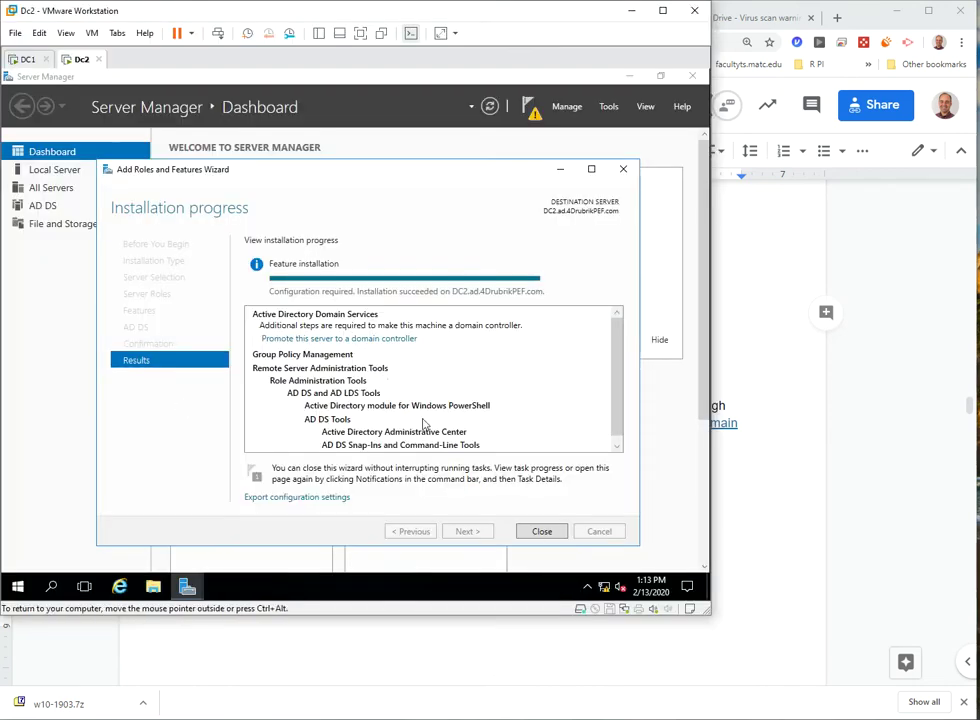
- Launch DC2's promotion and keep adding it as a domain controller to the existing domain
left_click(542, 532)
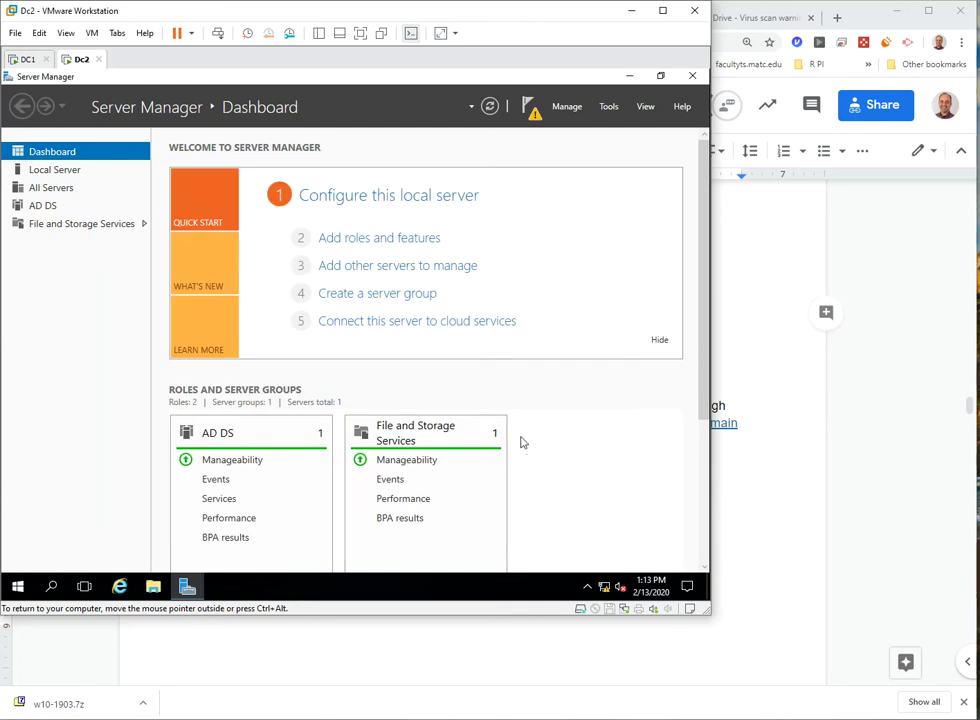
left_click(533, 114)
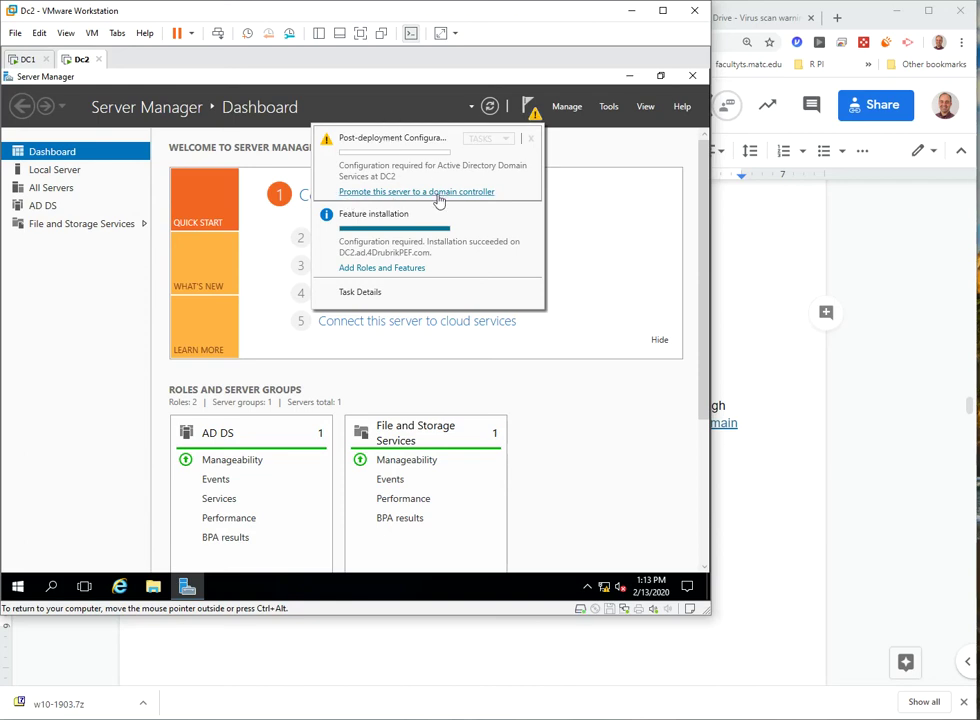
left_click(438, 193)
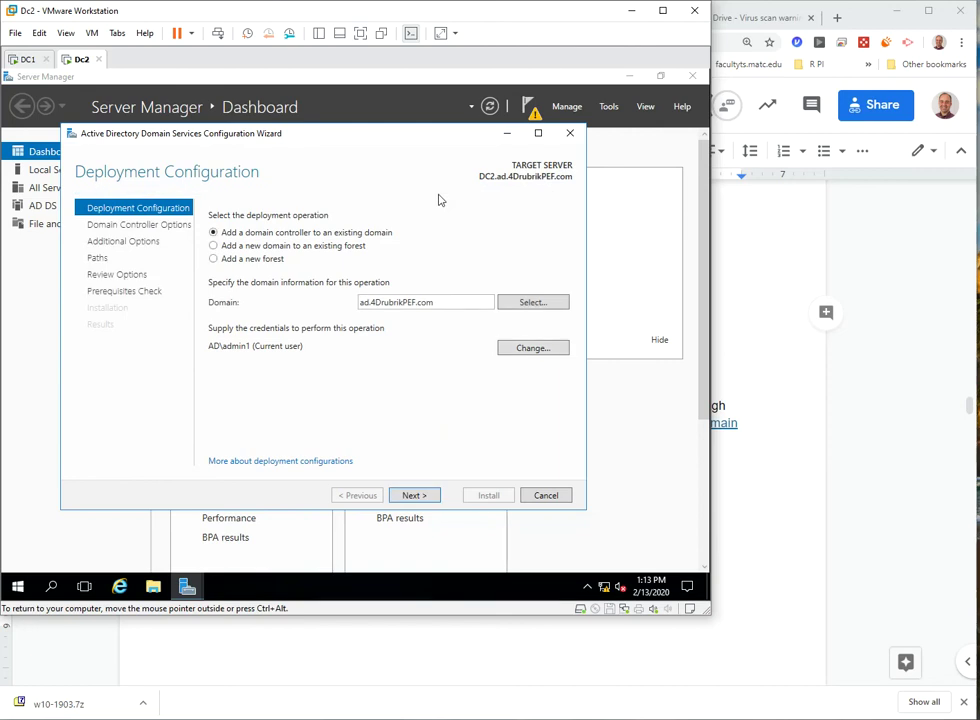
left_click(416, 496)
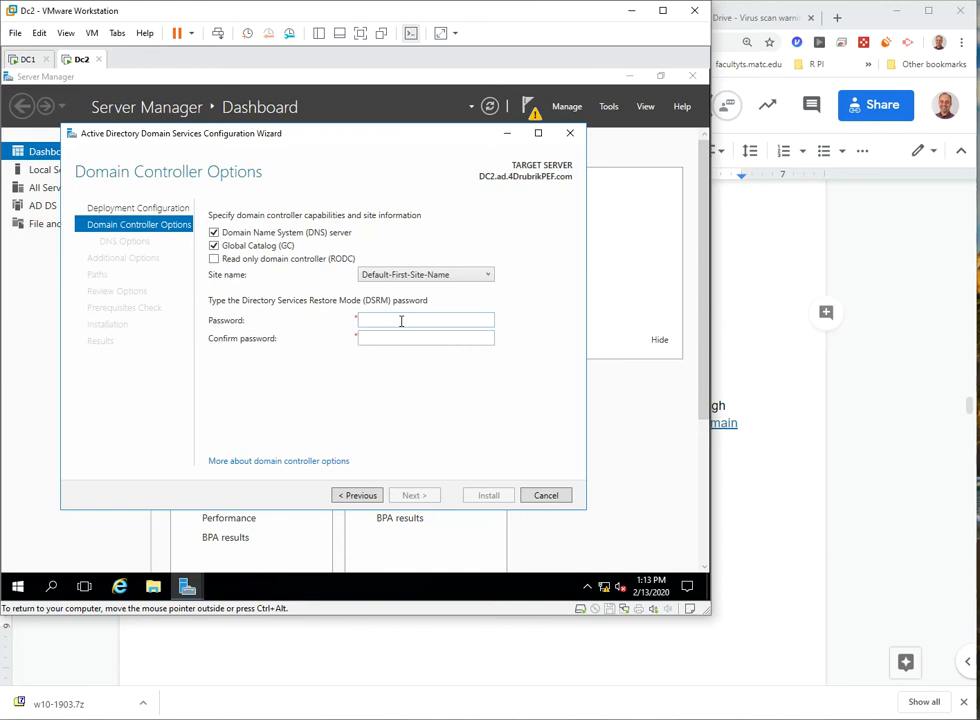
- Enter DC2's DSRM restore password and move to the Confirm password field
left_click(402, 320)
type("••••••••••")
key("Tab")
type("••••••••••")
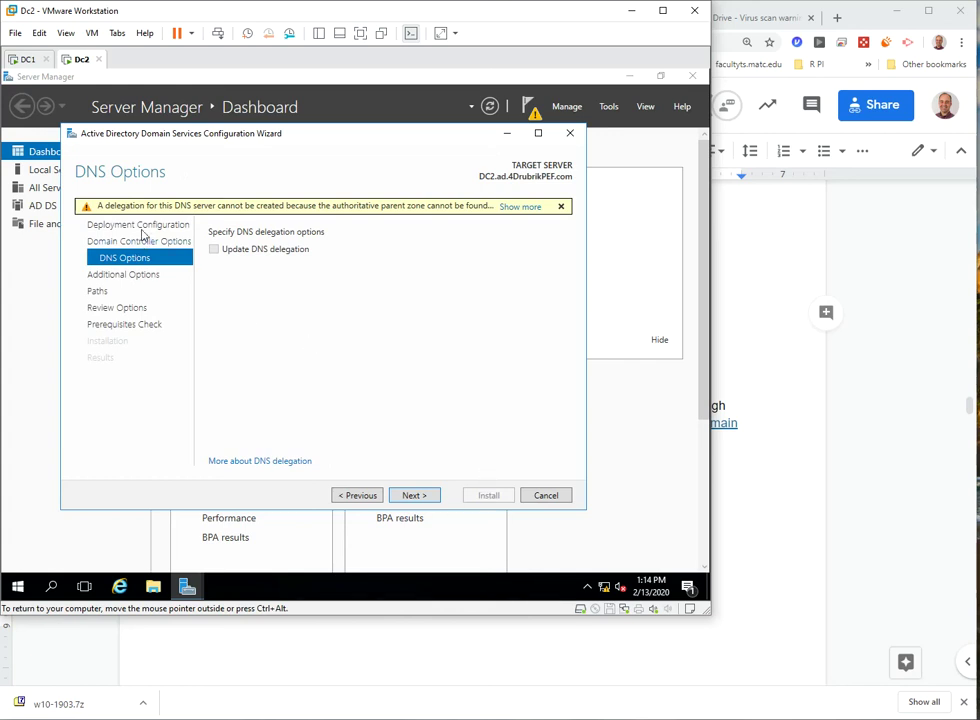
- Accept DC2's default DNS delegation, replication source, and database and log paths through to Prerequisites Check
left_click(421, 496)
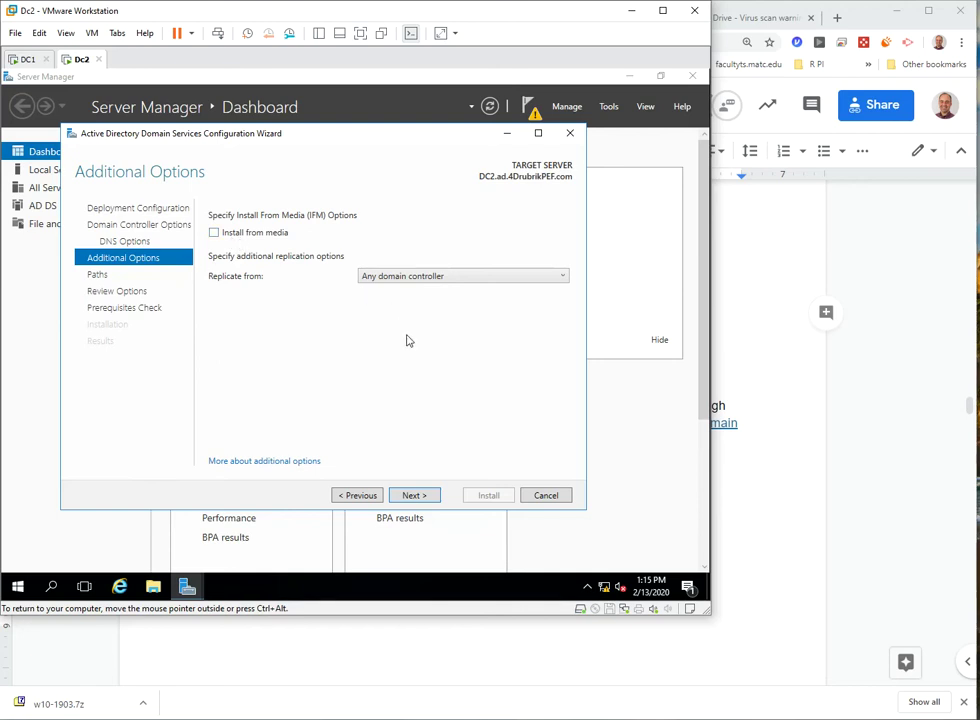
left_click(433, 497)
left_click(434, 498)
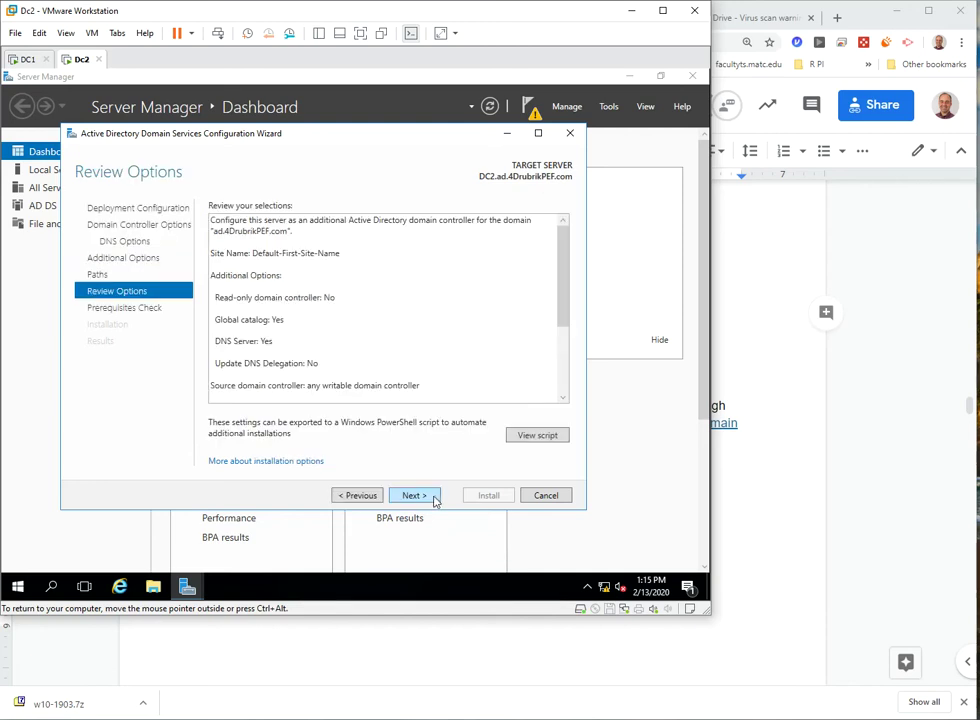
left_click(423, 499)
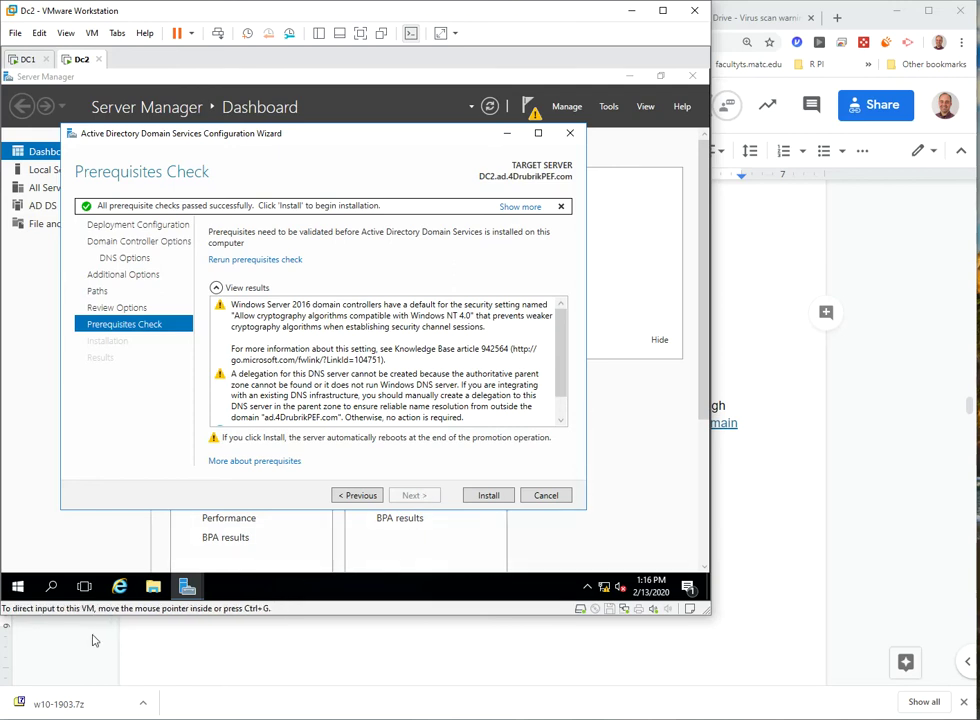
- Start DC2's domain controller installation, then switch to the Capstone Project Resources document
left_click(487, 499)
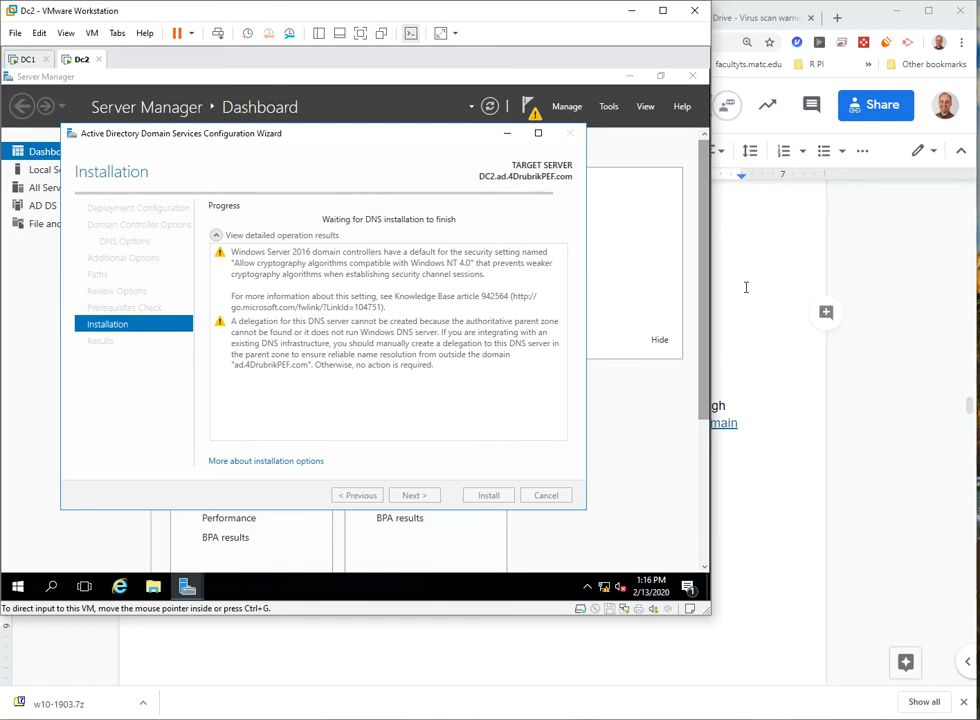
left_click(745, 287)
scroll(66, 247, "up", 2)
scroll(160, 231, "up", 2)
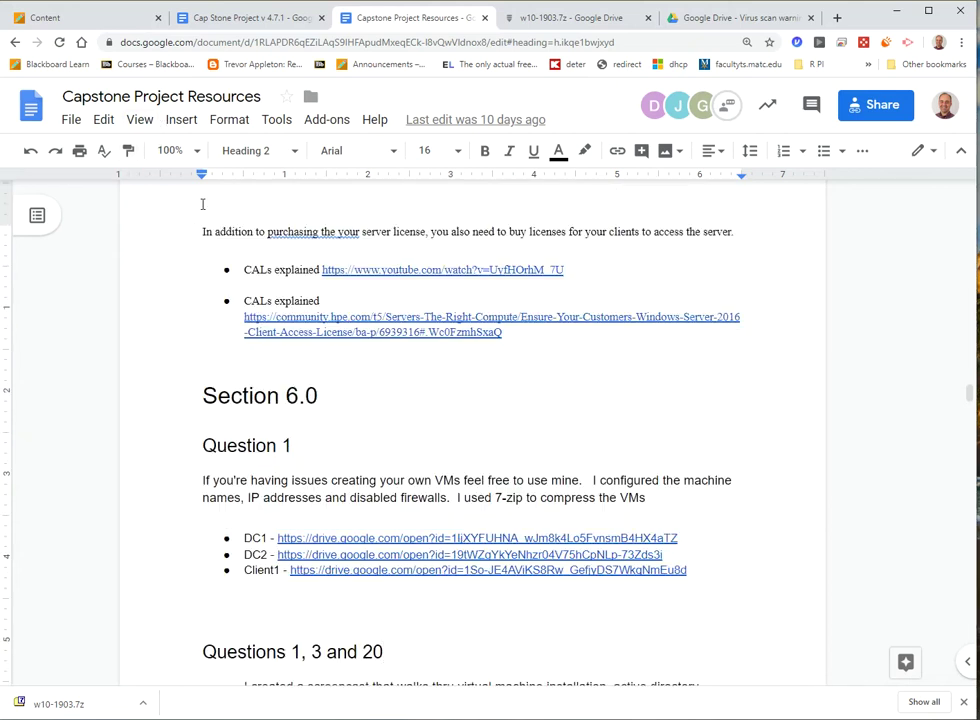
- Scroll the Capstone Project Resources doc to Section 6.0's DC1, DC2 and Client1 download links
scroll(202, 204, "down", 2)
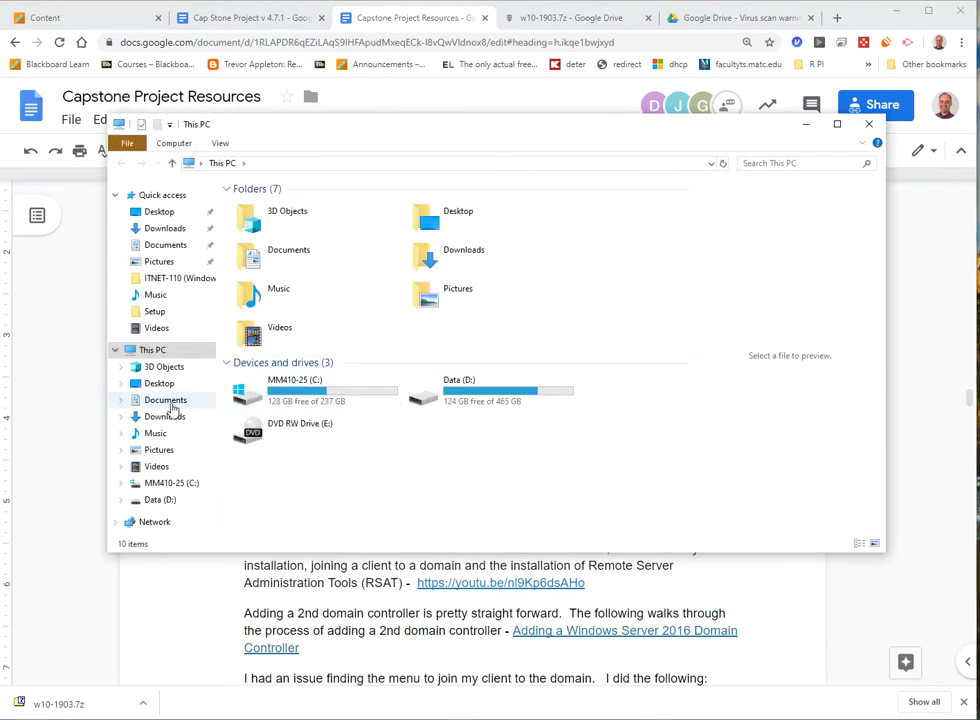
- Extract w10-1903.7z in the Downloads folder using 7-Zip's Extract Here
left_click(166, 417)
left_click(264, 224)
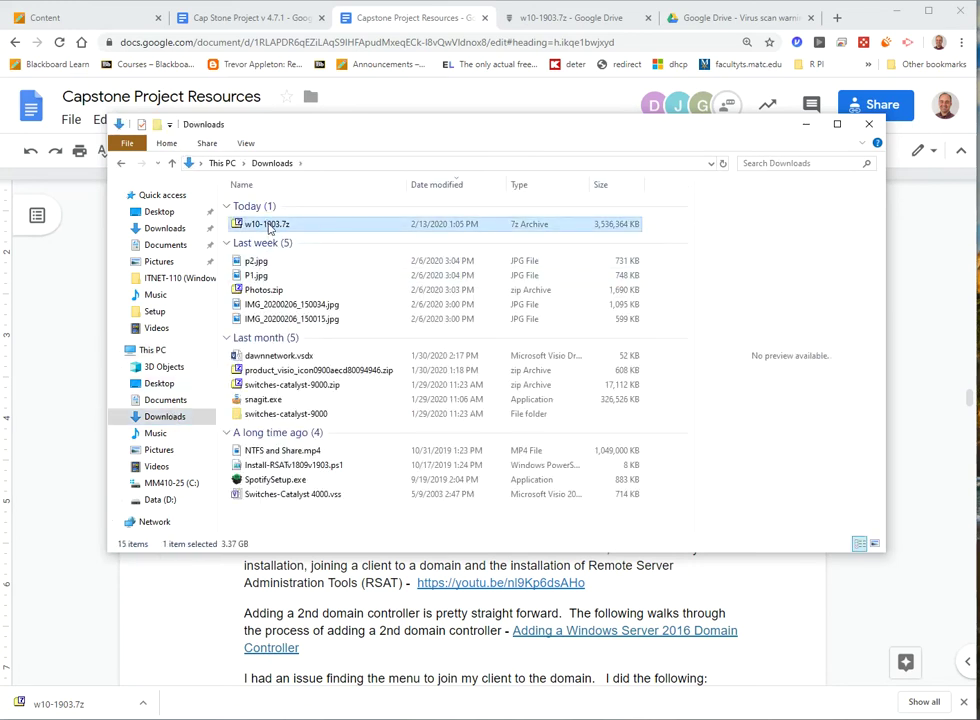
right_click(269, 226)
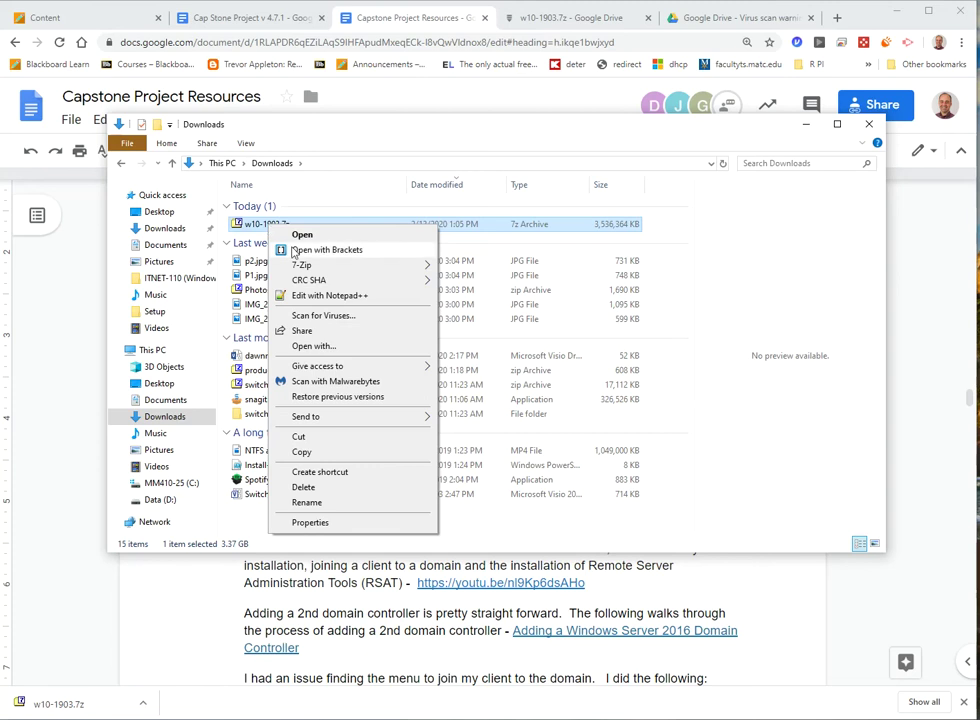
mouse_move(295, 270)
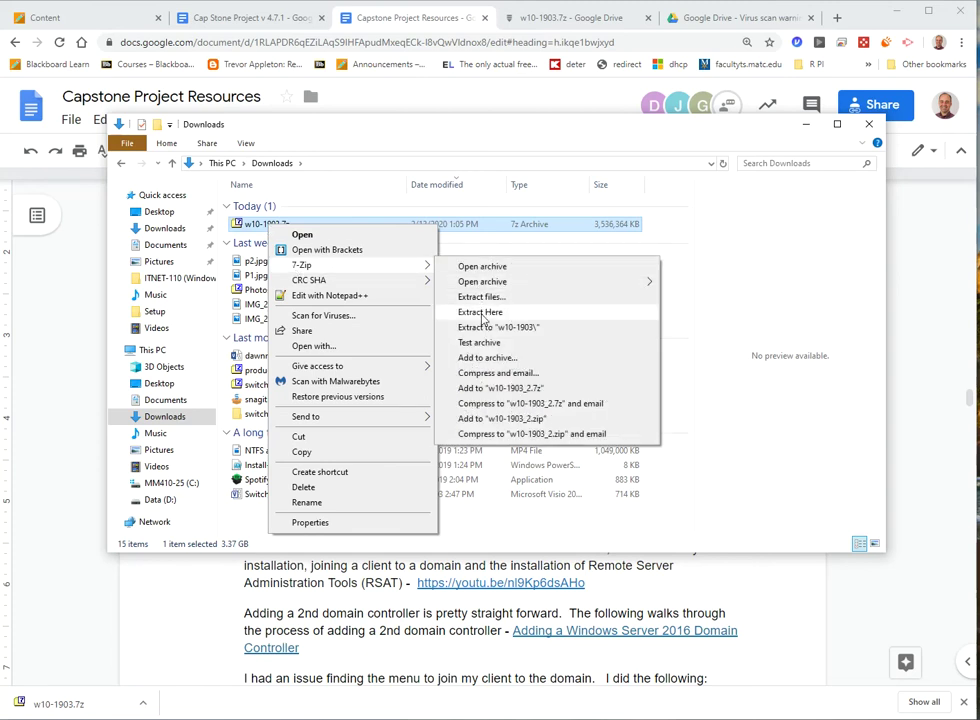
left_click(482, 313)
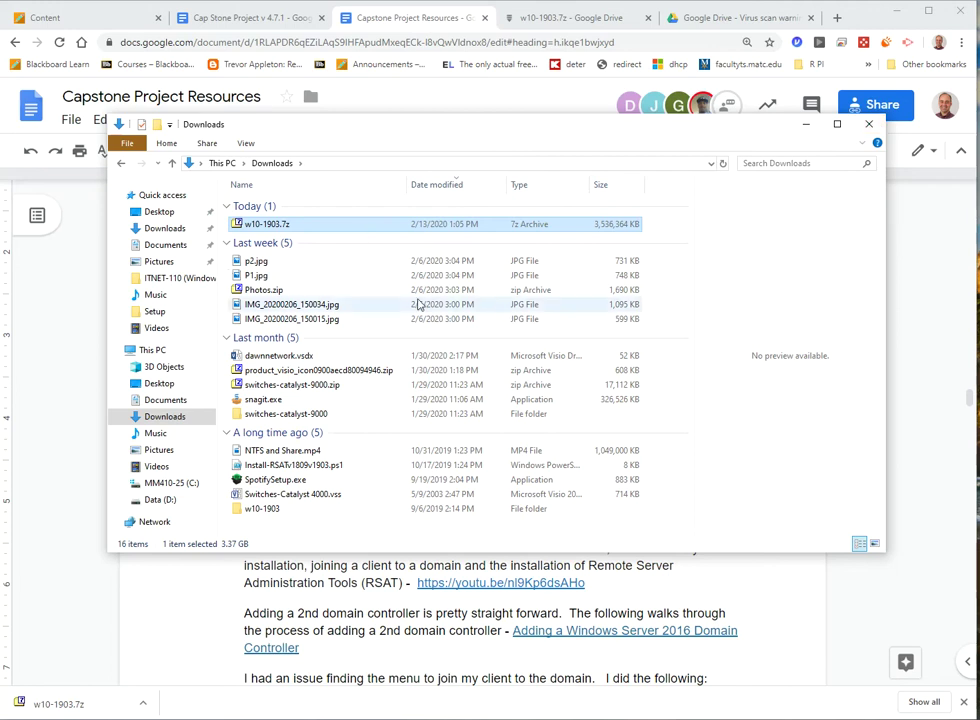
- Open the w10-1903 folder and launch Windows 10 x64 (7).vmx in VMware
left_click(264, 509)
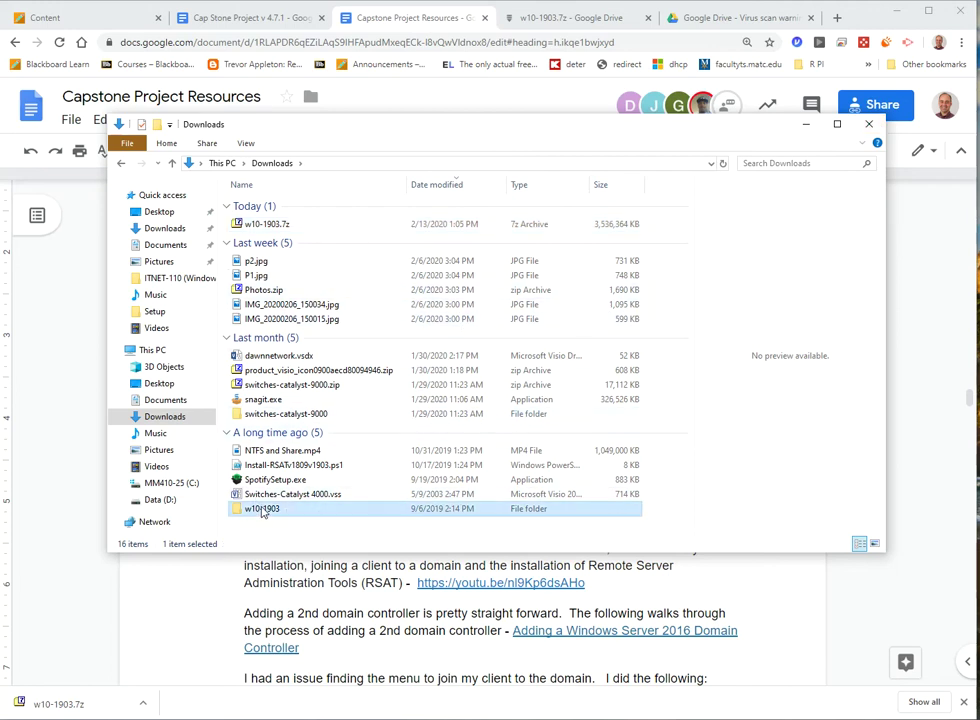
double_click(270, 511)
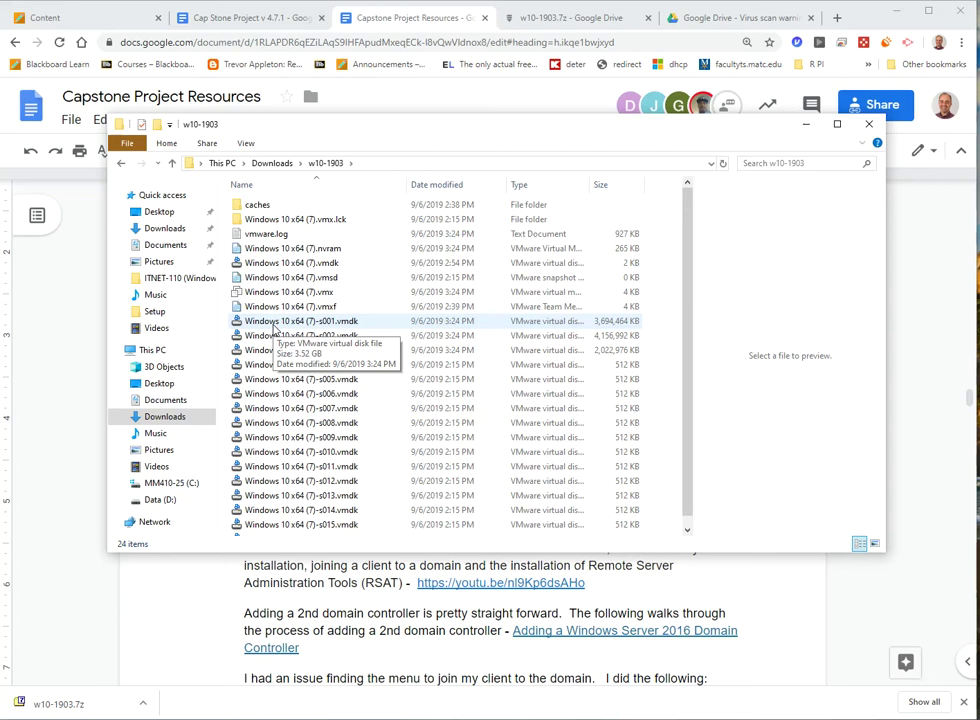
left_click(325, 293)
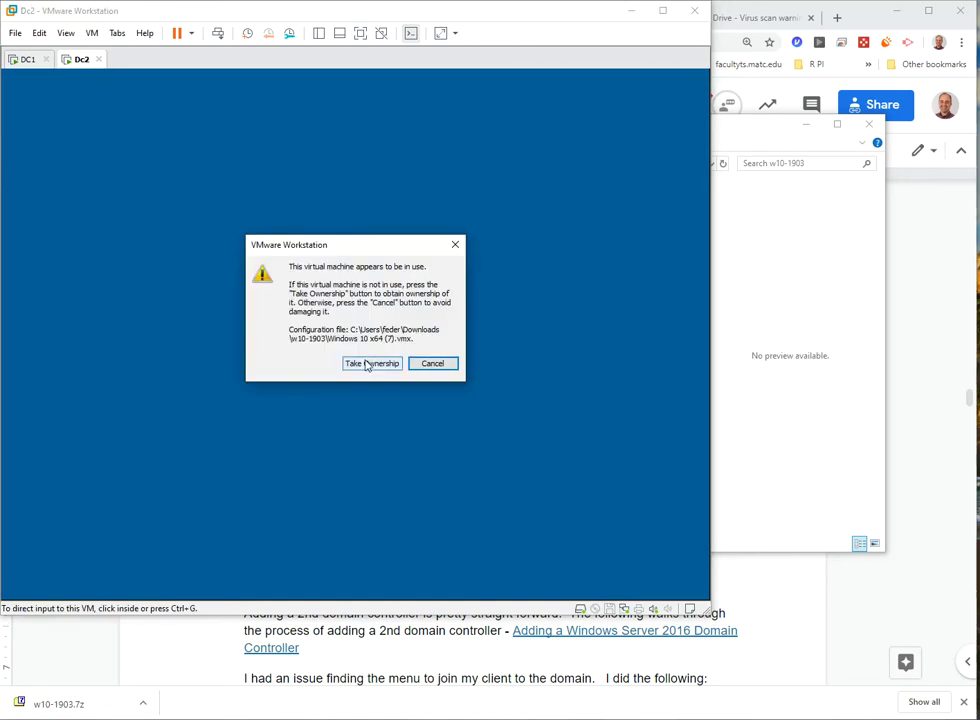
- Take ownership of the Windows 10 x64 VM, power it on, and answer 'I Moved It'
left_click(366, 364)
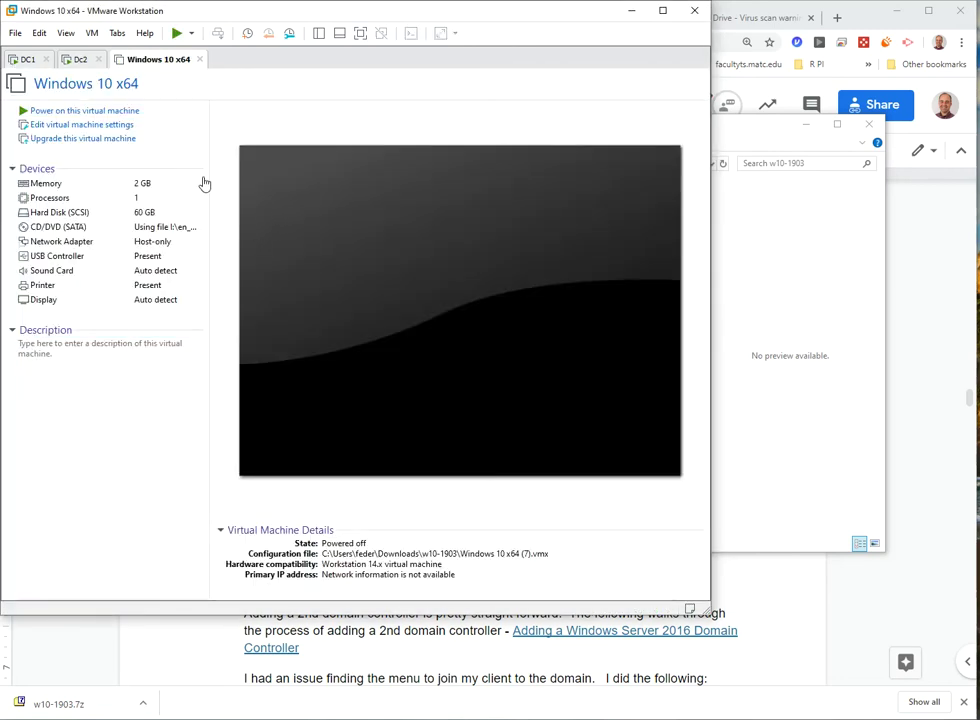
left_click(121, 116)
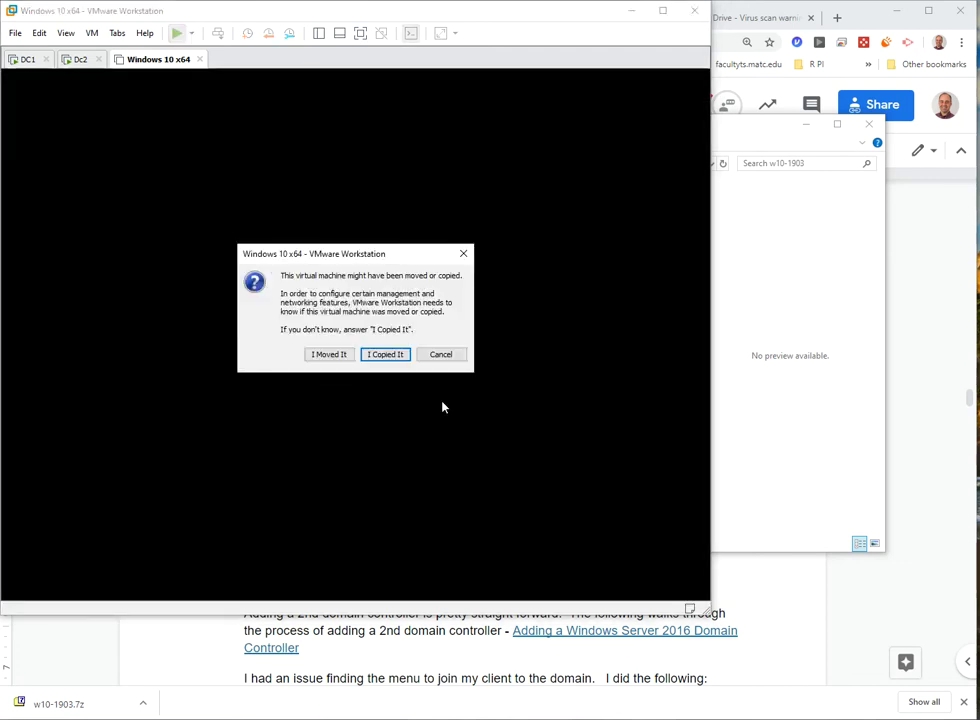
left_click(326, 355)
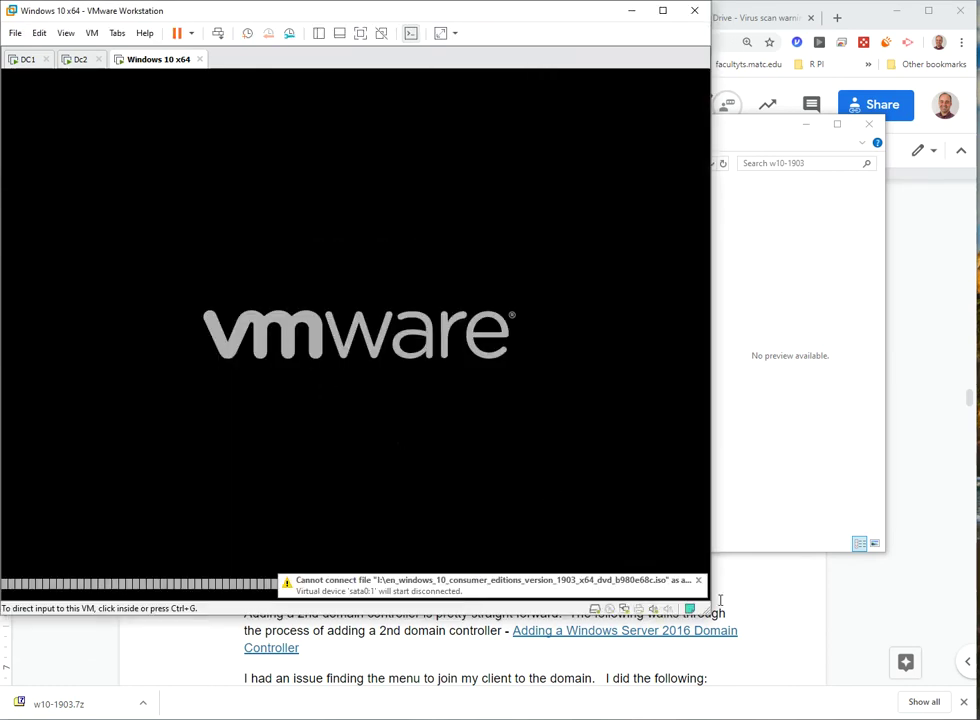
left_click(82, 61)
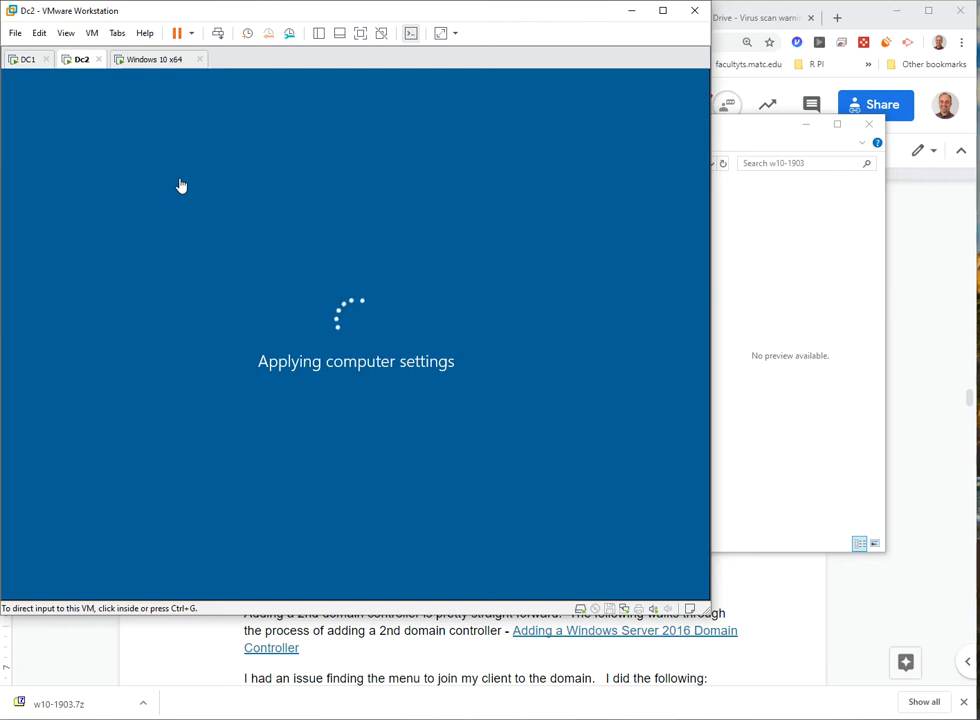
left_click(150, 60)
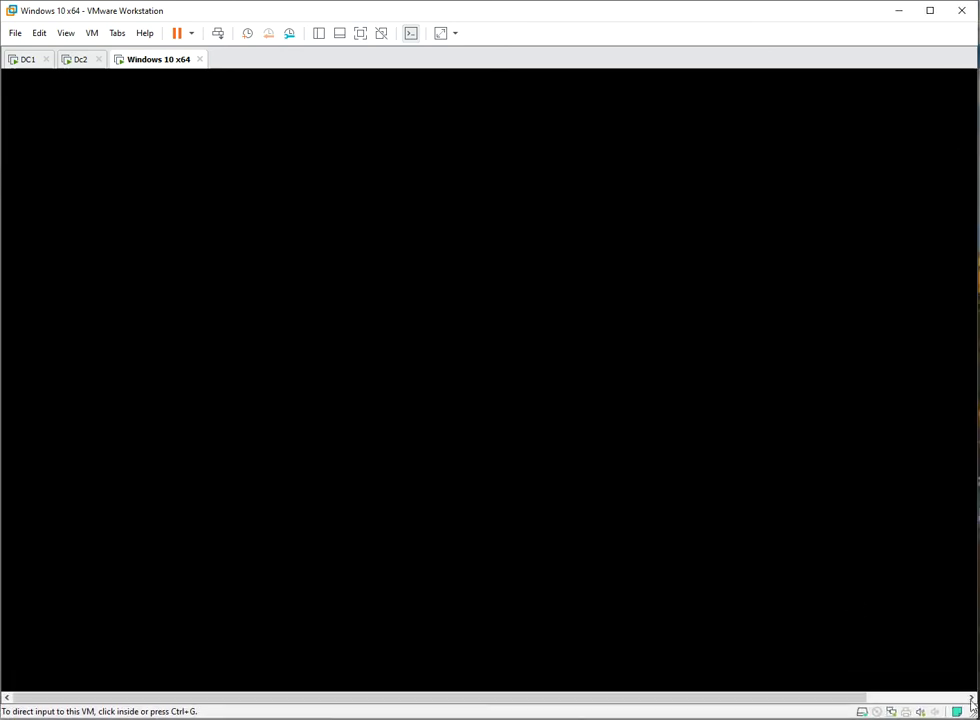
- Set the Windows 10 x64 VM's memory to 8192 MB in VM Settings
left_click(91, 34)
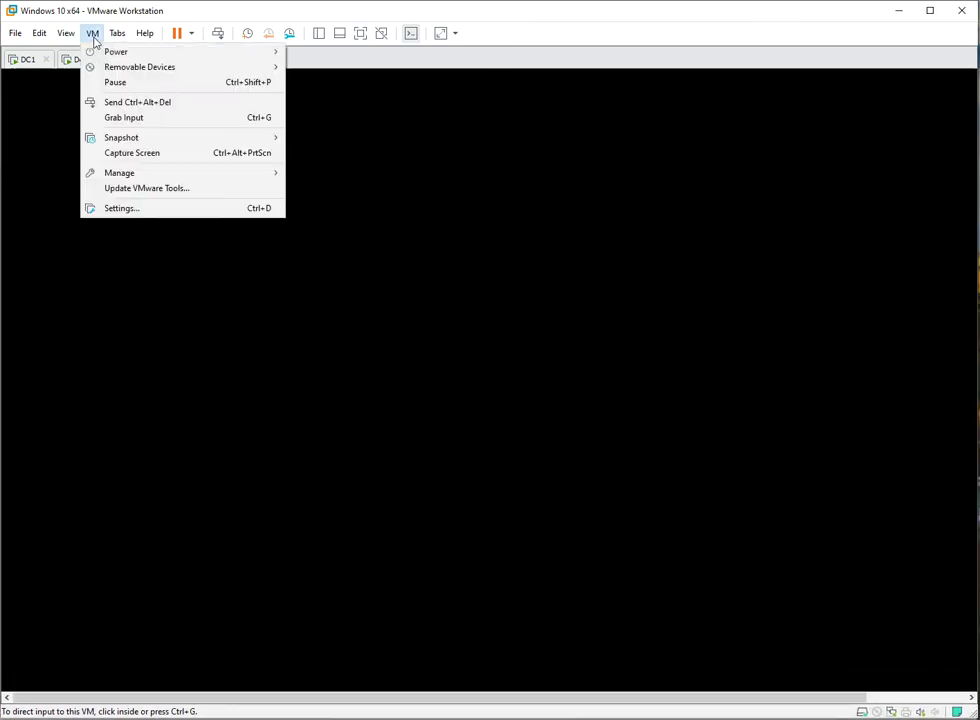
left_click(158, 212)
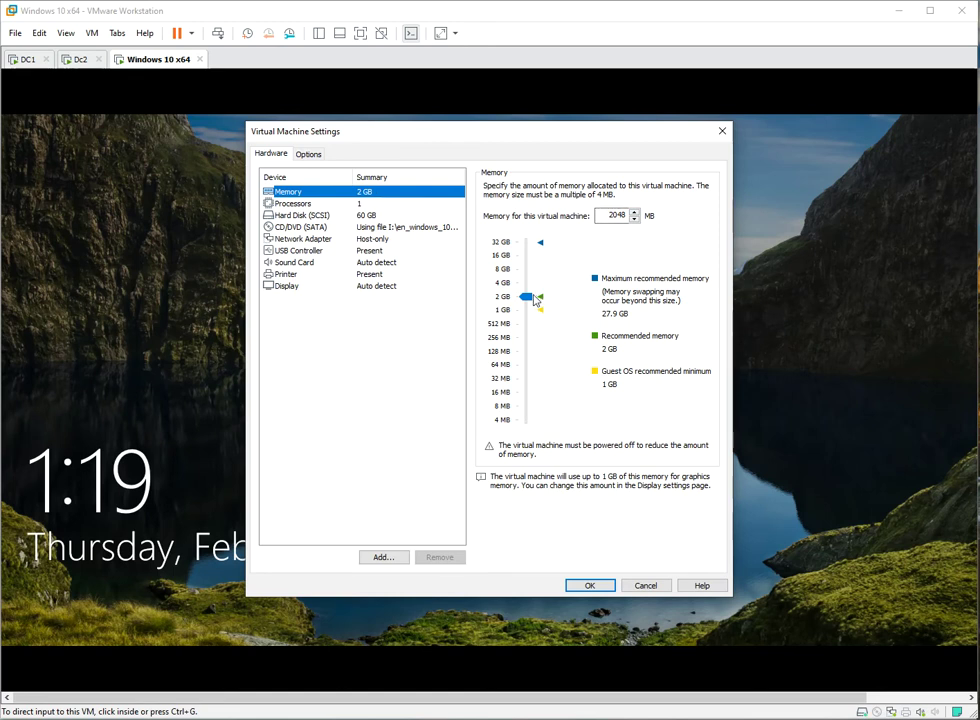
left_click_drag(532, 302, 525, 267)
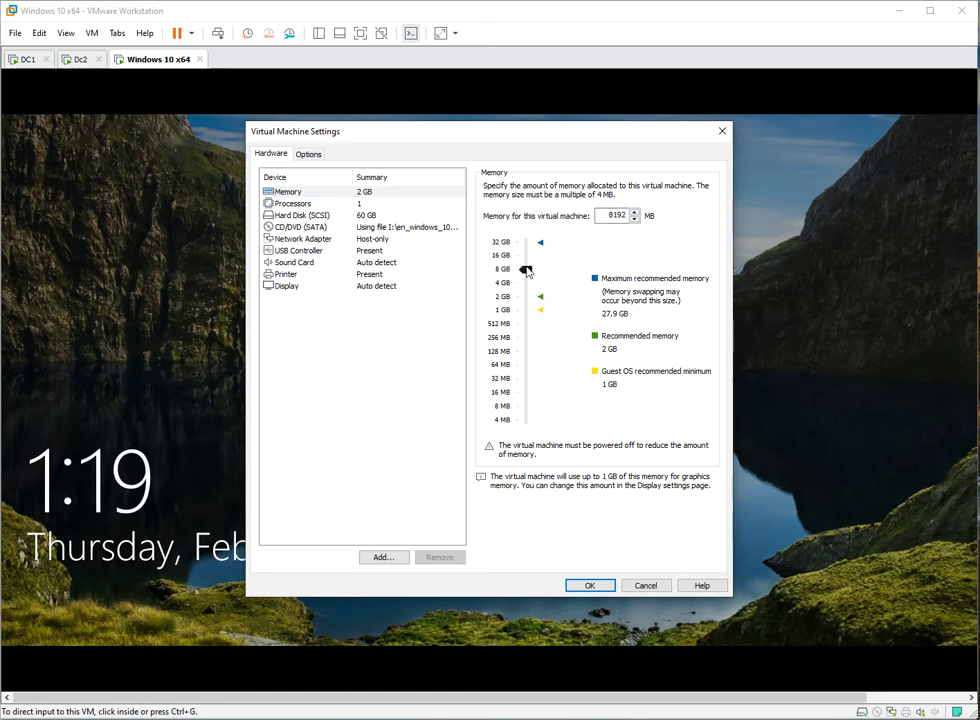
left_click(609, 588)
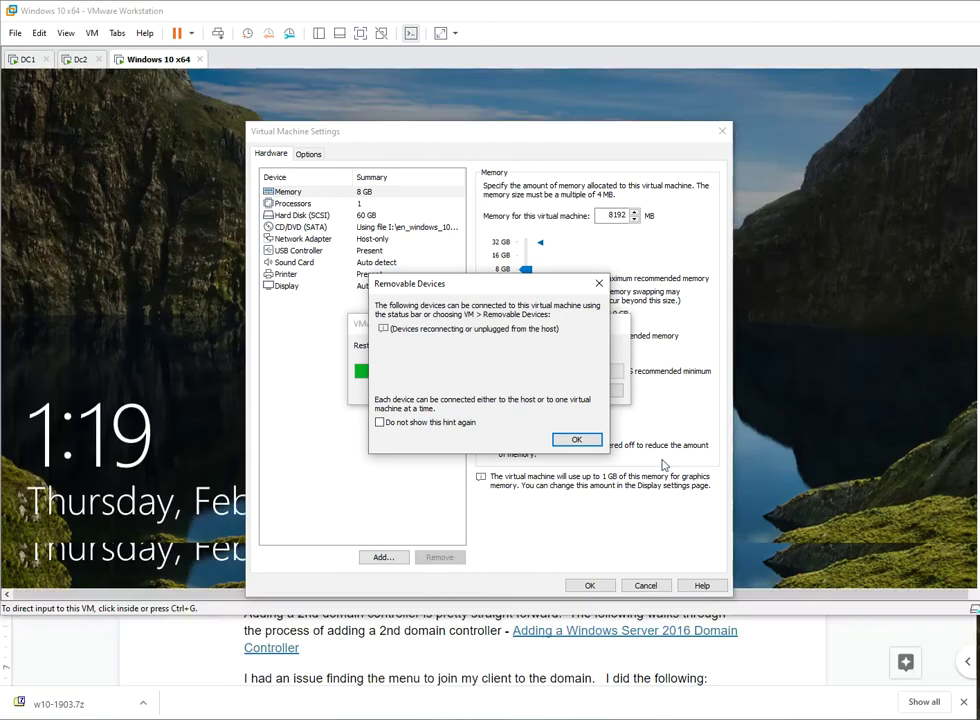
left_click(577, 439)
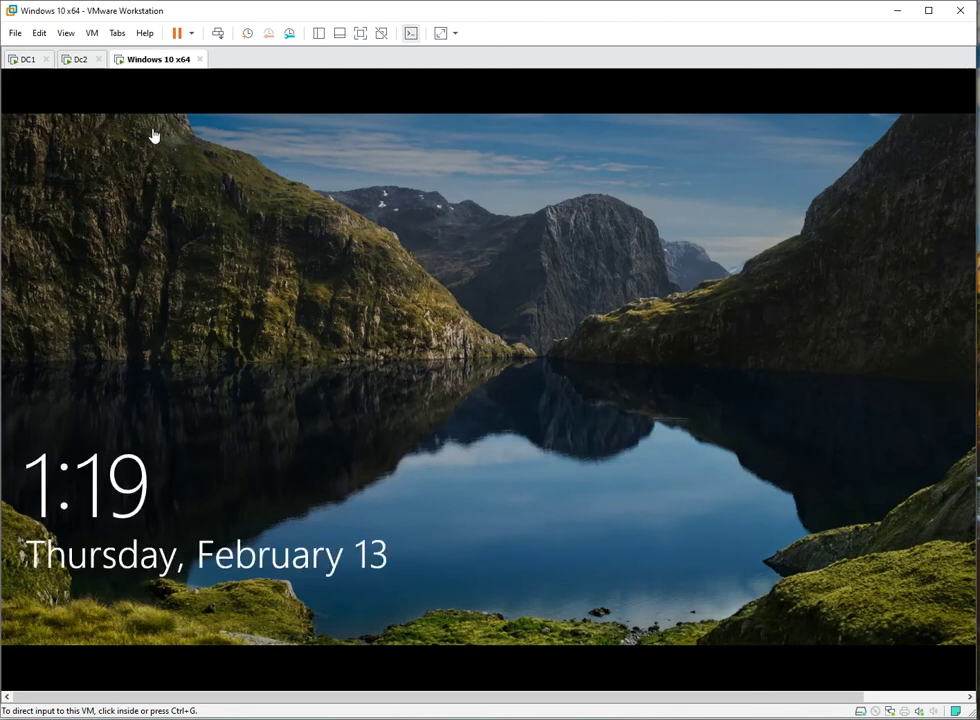
- Sign in to the Windows 10 VM as Admin via Ctrl+Alt+Del, then open the Win+X menu
left_click(81, 60)
left_click(112, 59)
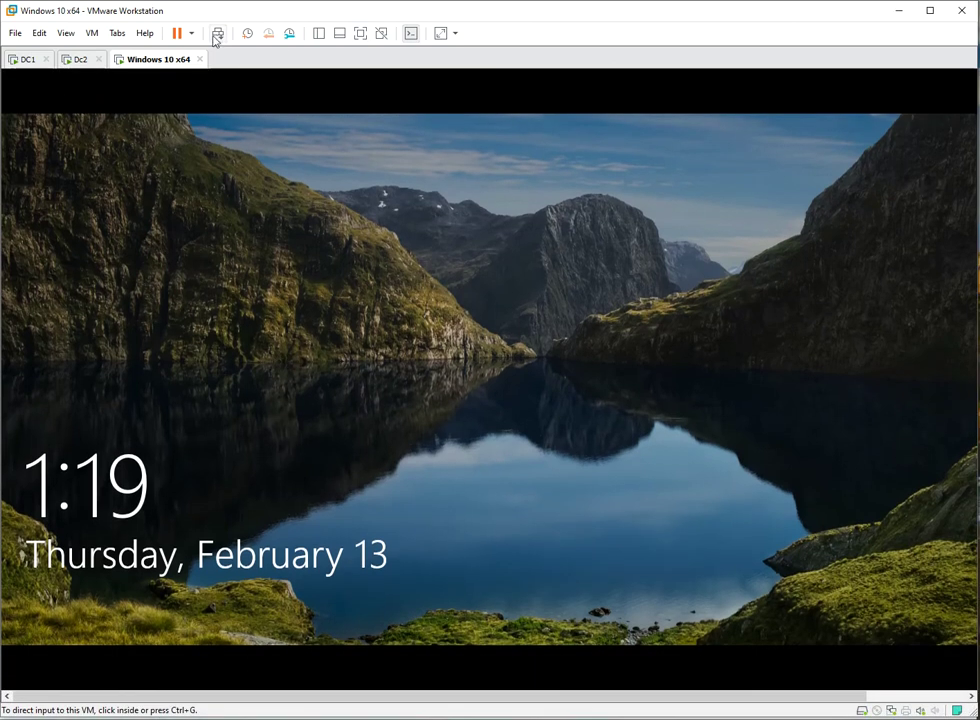
left_click(216, 34)
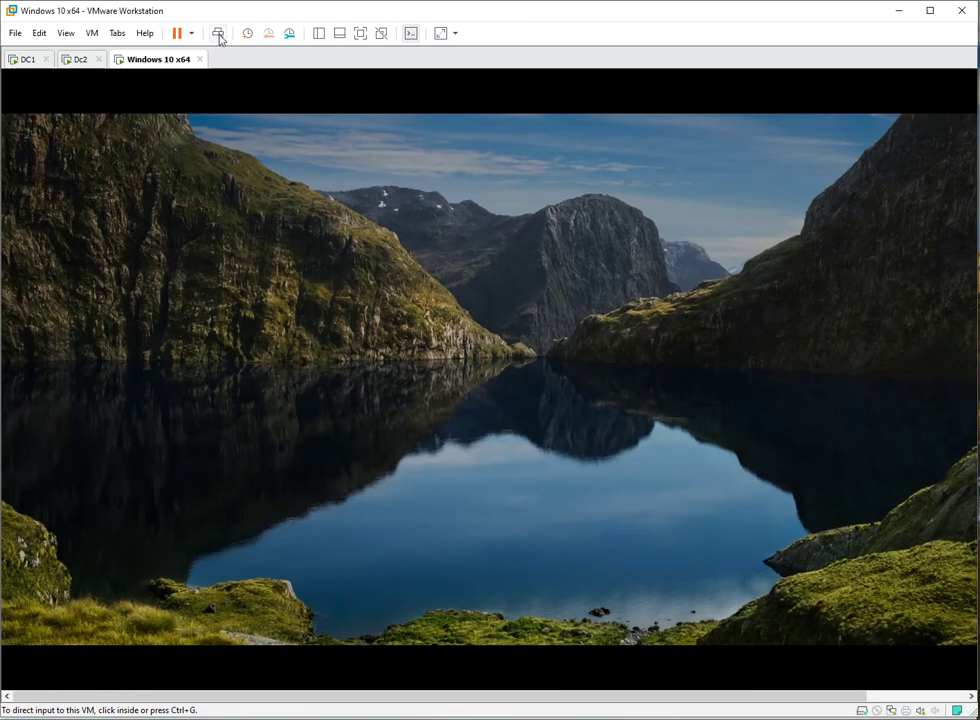
left_click(505, 436)
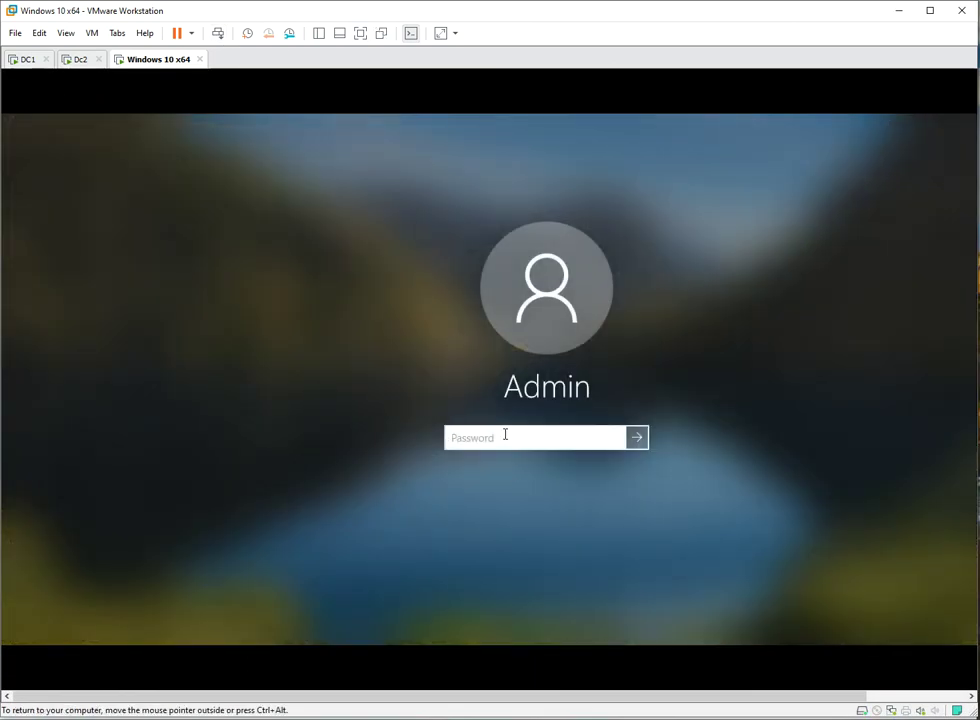
type("P")
key("Return")
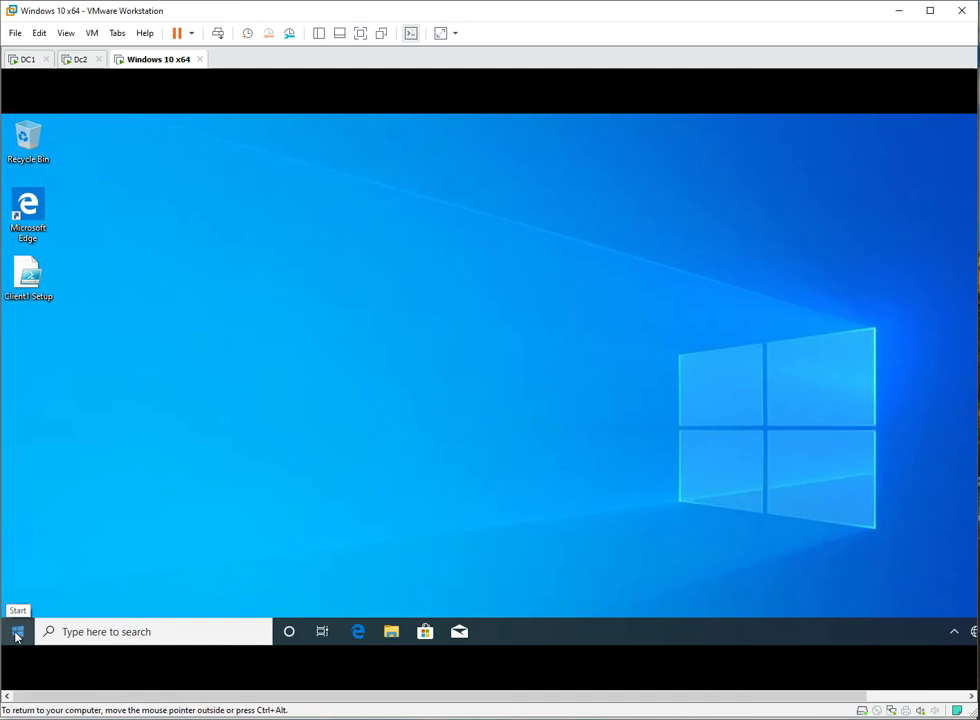
right_click(21, 632)
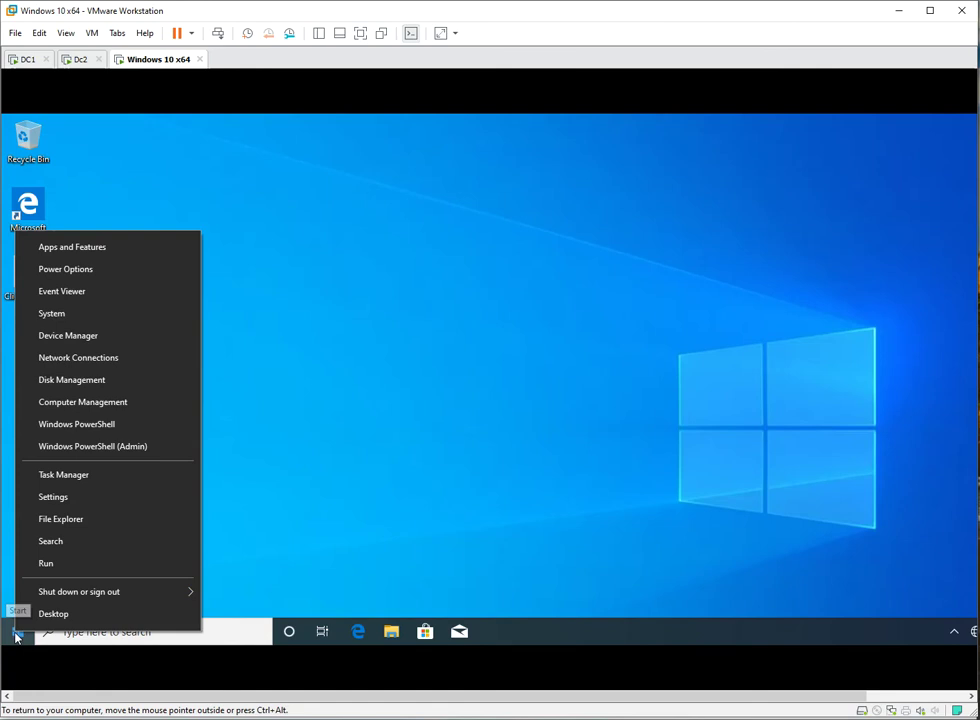
- Open the About page under System in the Windows 10 client's Settings
left_click(57, 321)
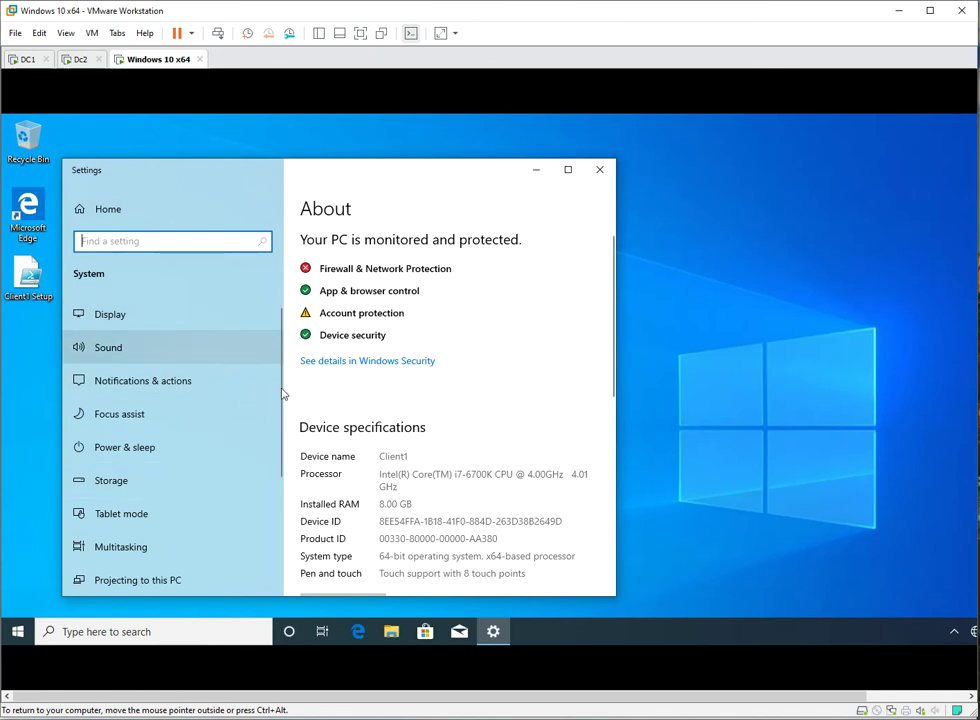
scroll(147, 400, "down", 3)
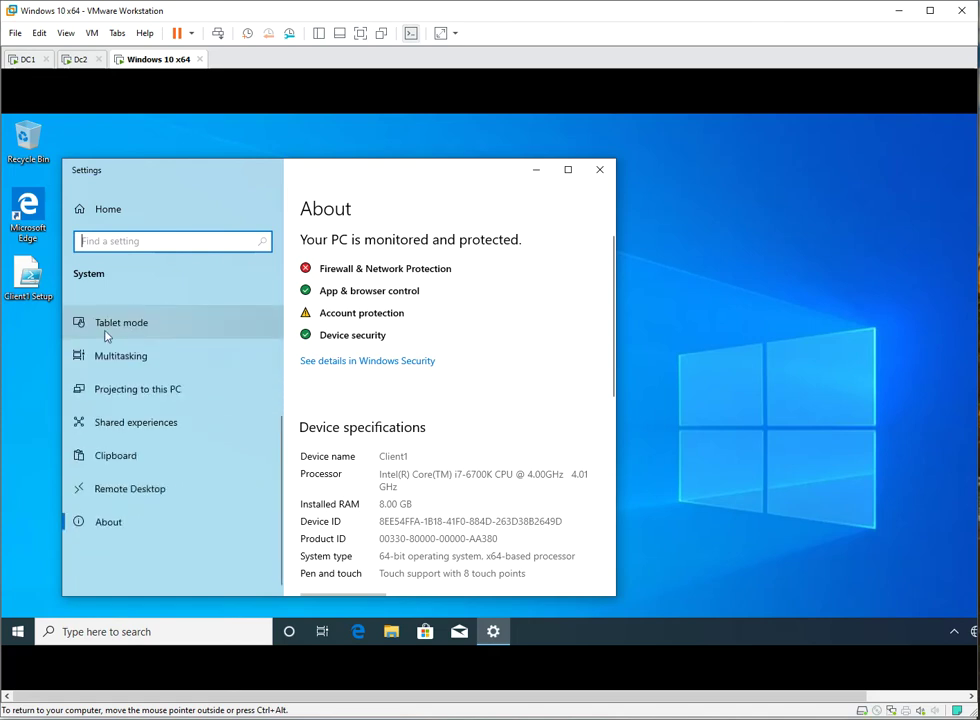
left_click(101, 528)
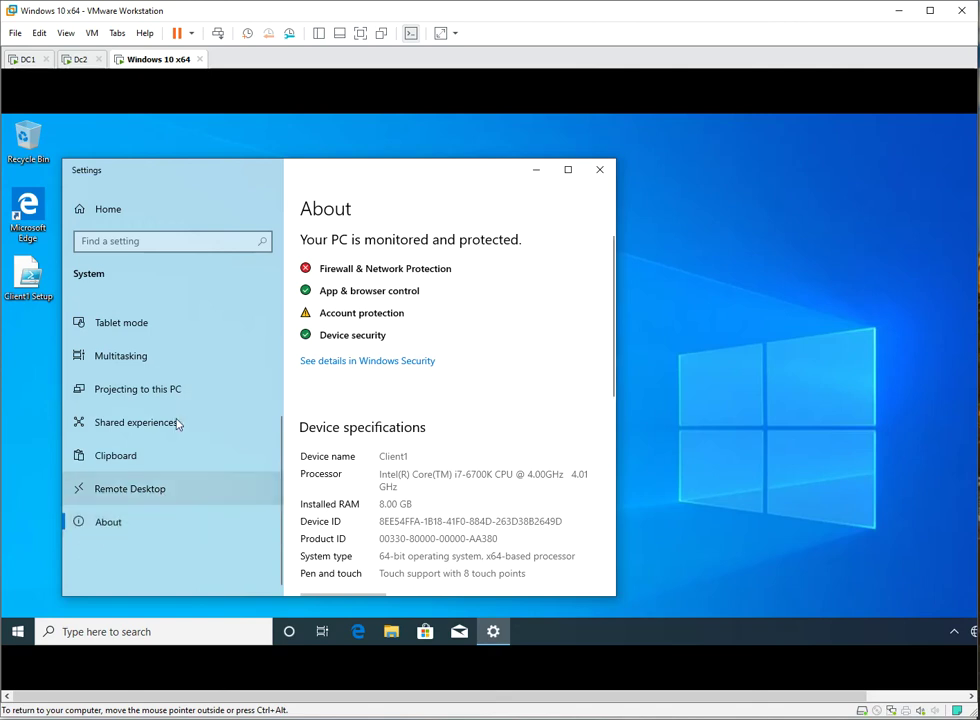
- Scroll through the About specs: device name Client1, 8.00 GB RAM, Windows 10 Pro 1903
left_click(80, 59)
left_click(158, 59)
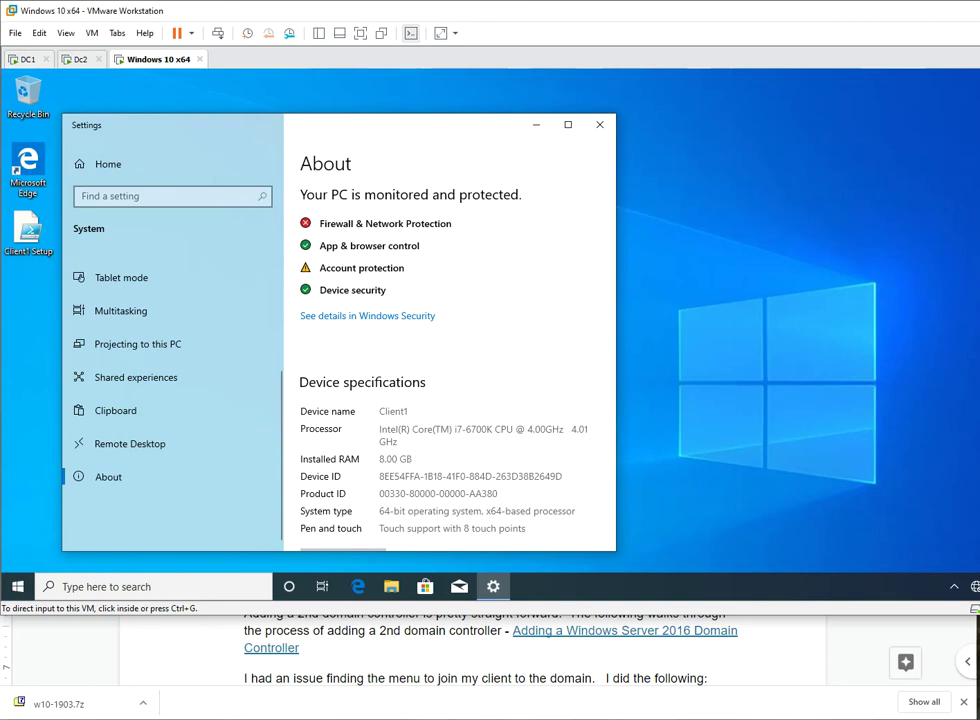
left_click_drag(979, 650, 970, 712)
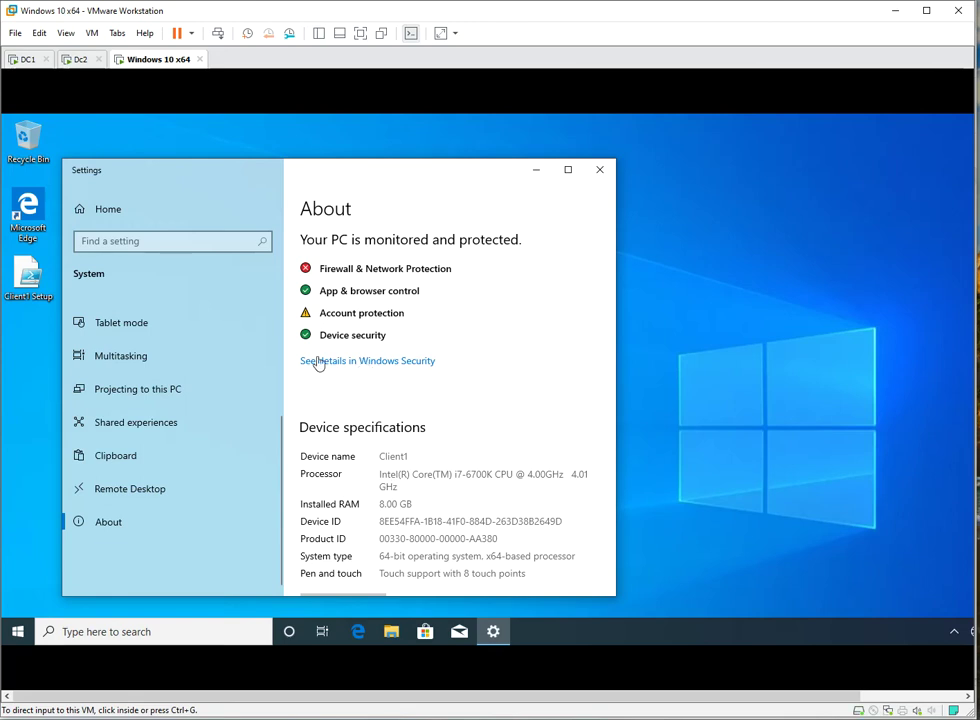
left_click(108, 528)
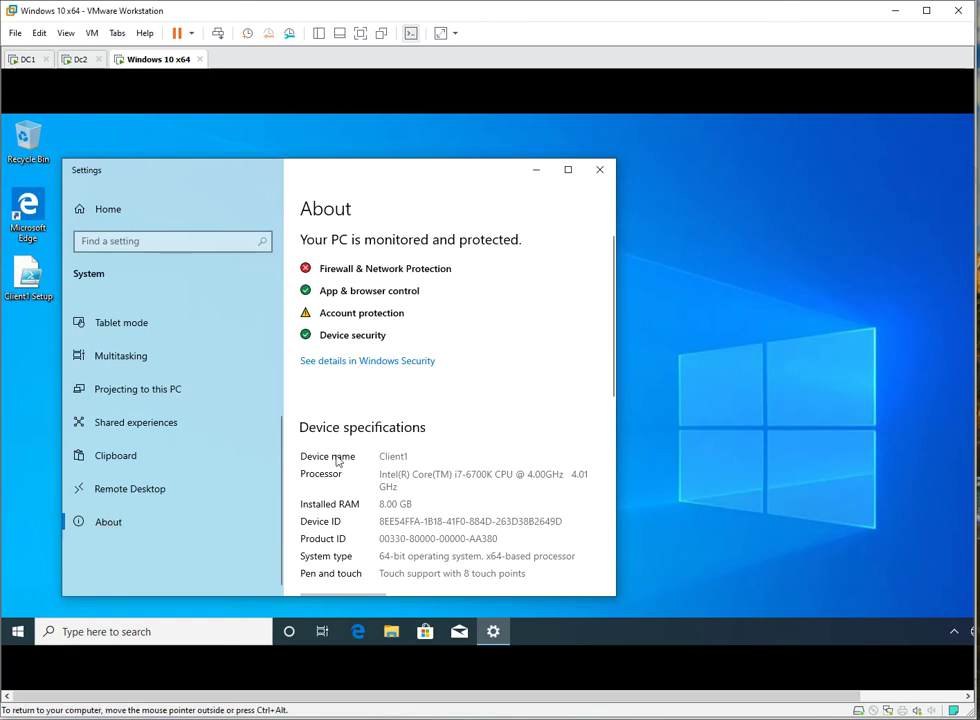
scroll(488, 422, "down", 5)
scroll(485, 427, "down", 3)
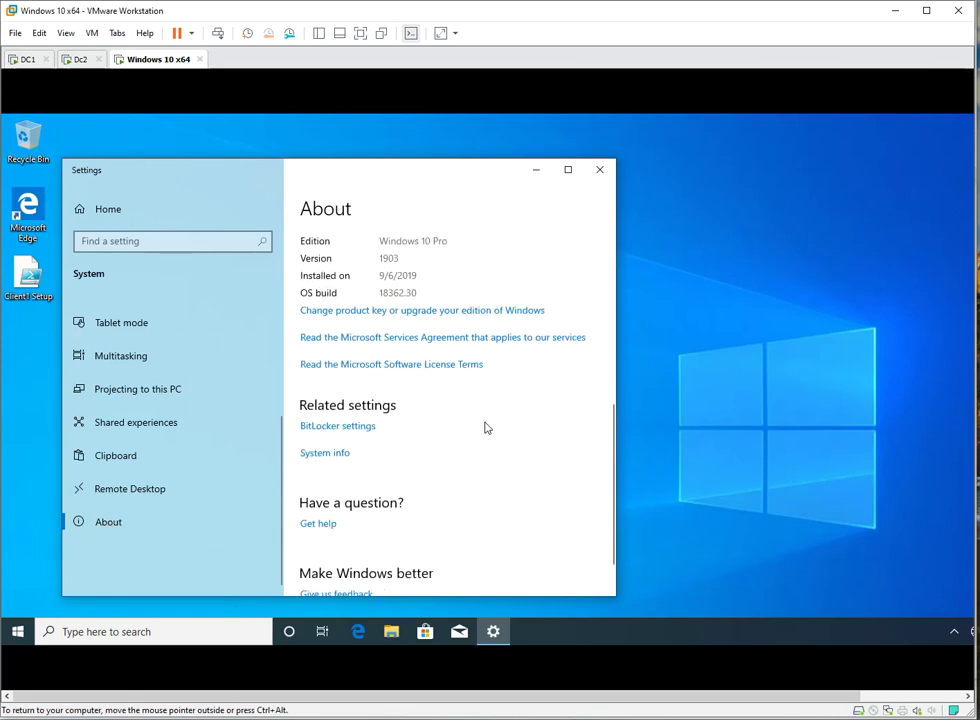
scroll(465, 431, "up", 3)
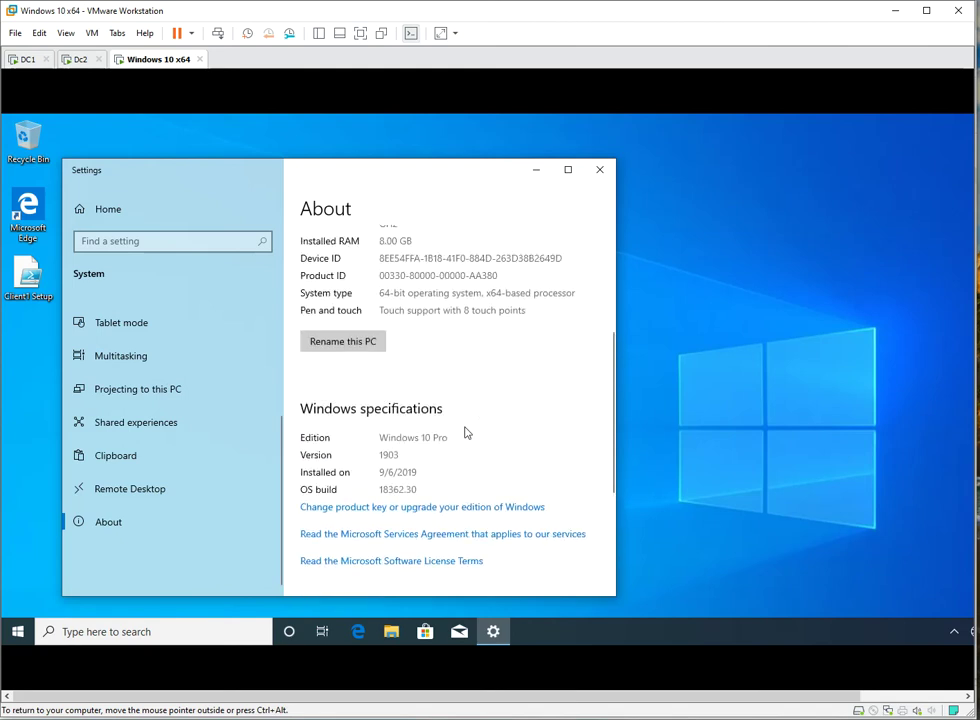
scroll(465, 432, "down", 5)
scroll(464, 431, "up", 7)
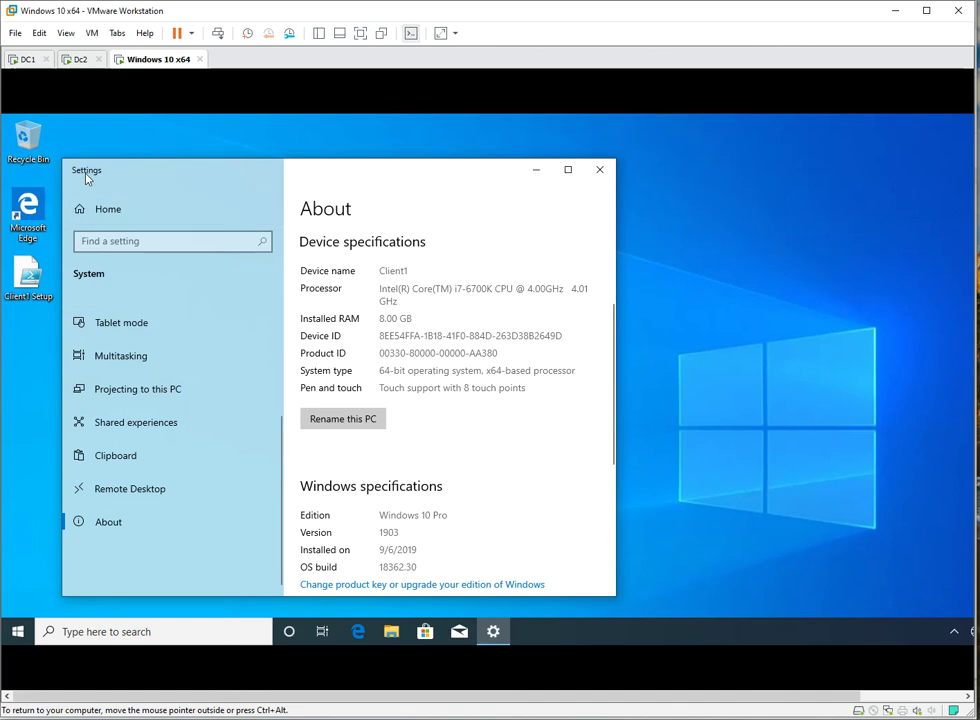
- Return to the Settings home and open Accounts to view the local administrator's Your info page
left_click(84, 210)
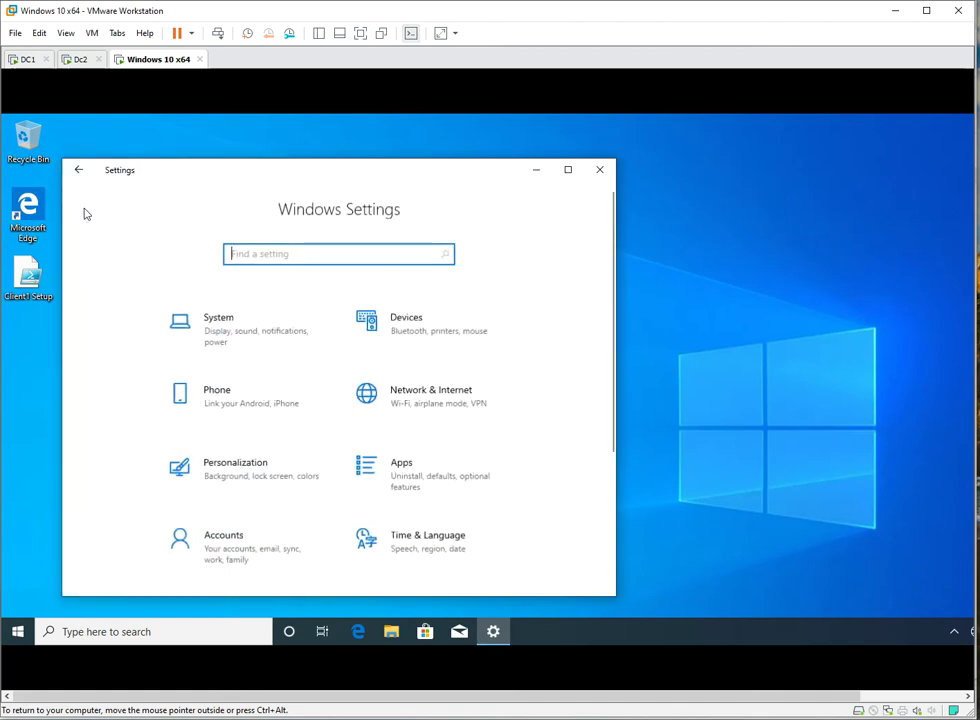
scroll(500, 470, "down", 2)
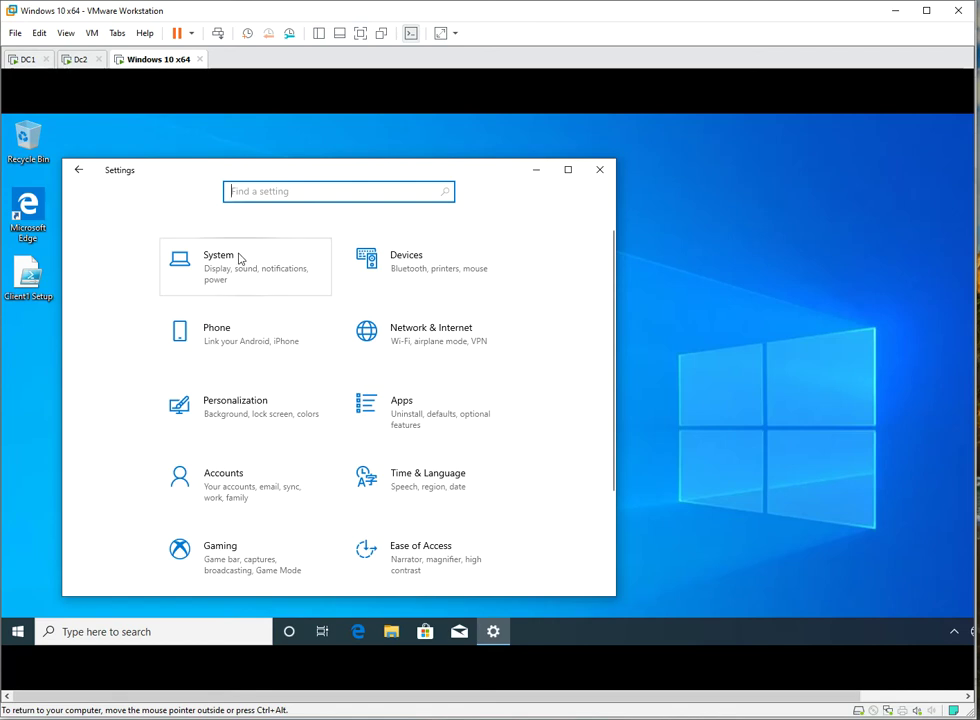
left_click(231, 479)
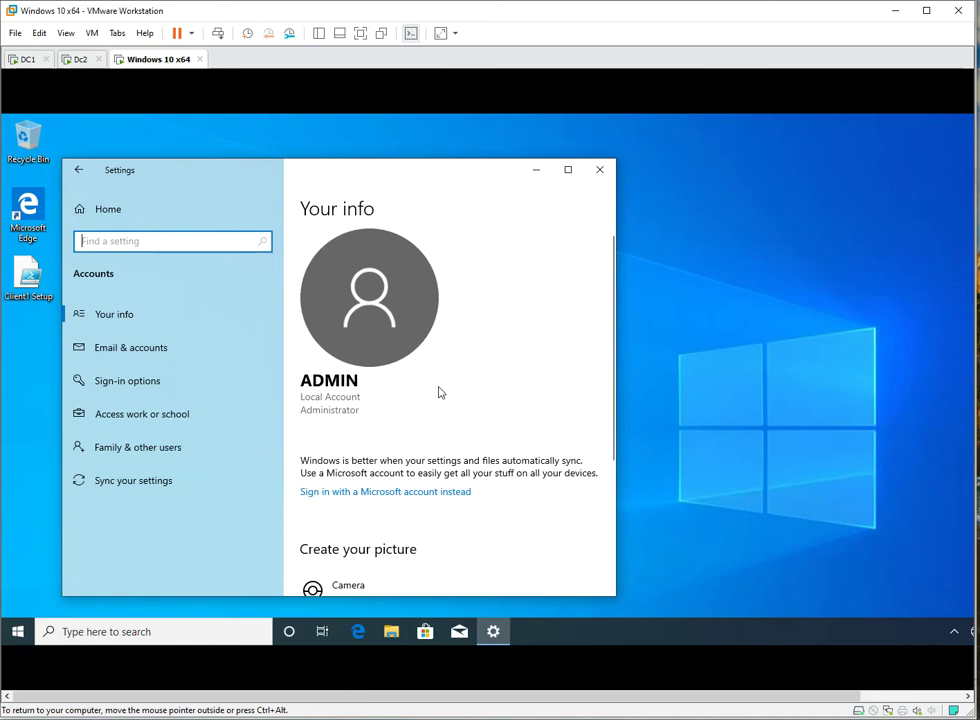
scroll(479, 376, "down", 3)
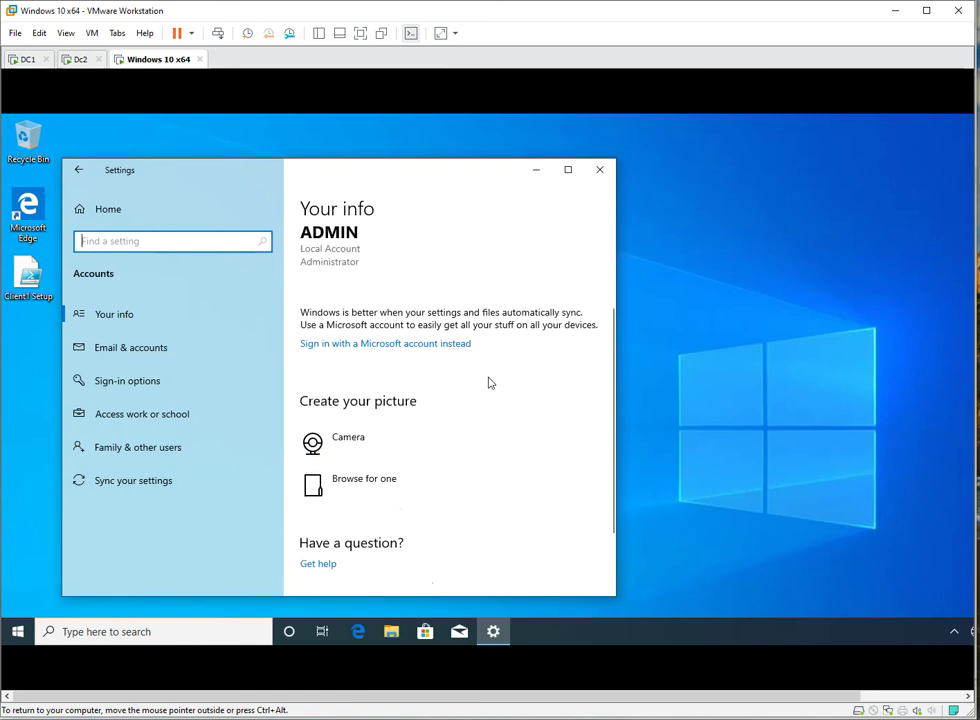
scroll(489, 384, "up", 5)
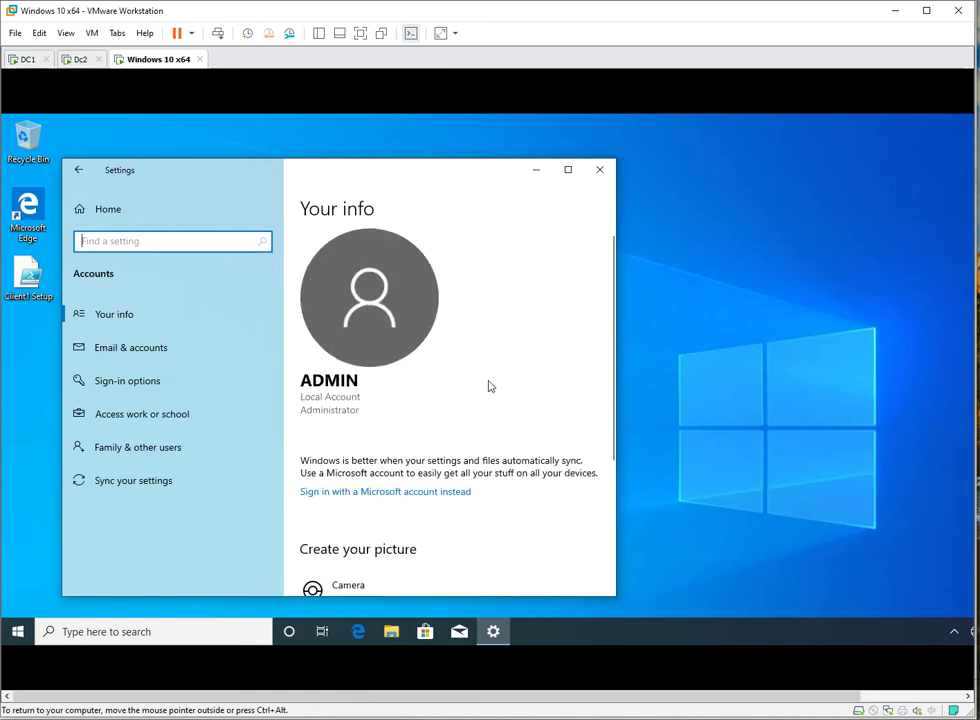
scroll(469, 437, "down", 3)
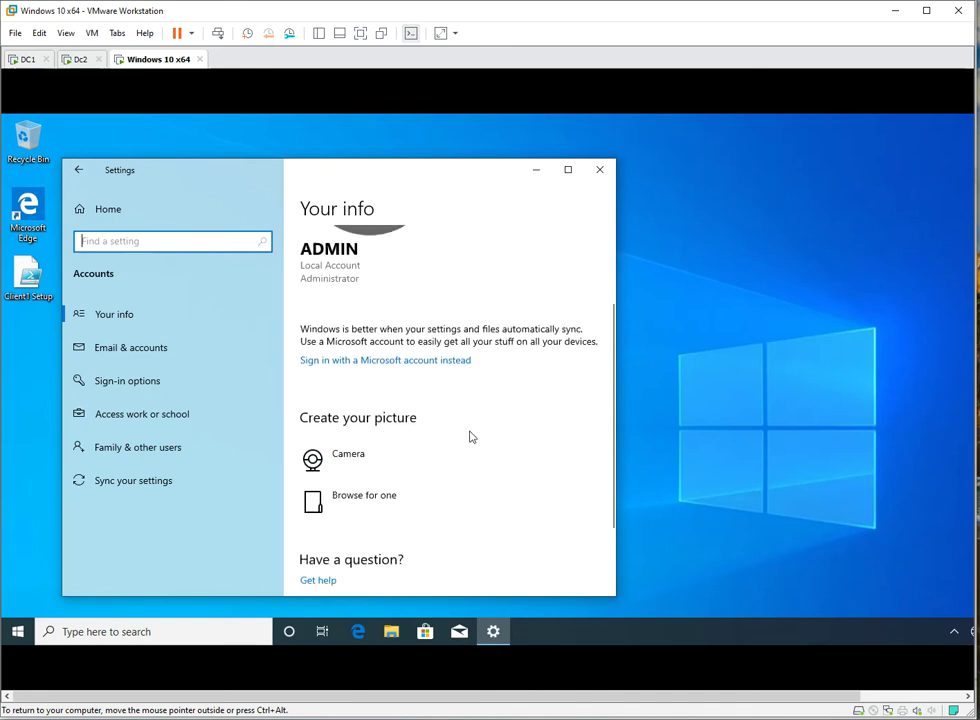
scroll(472, 437, "up", 1)
scroll(472, 437, "up", 2)
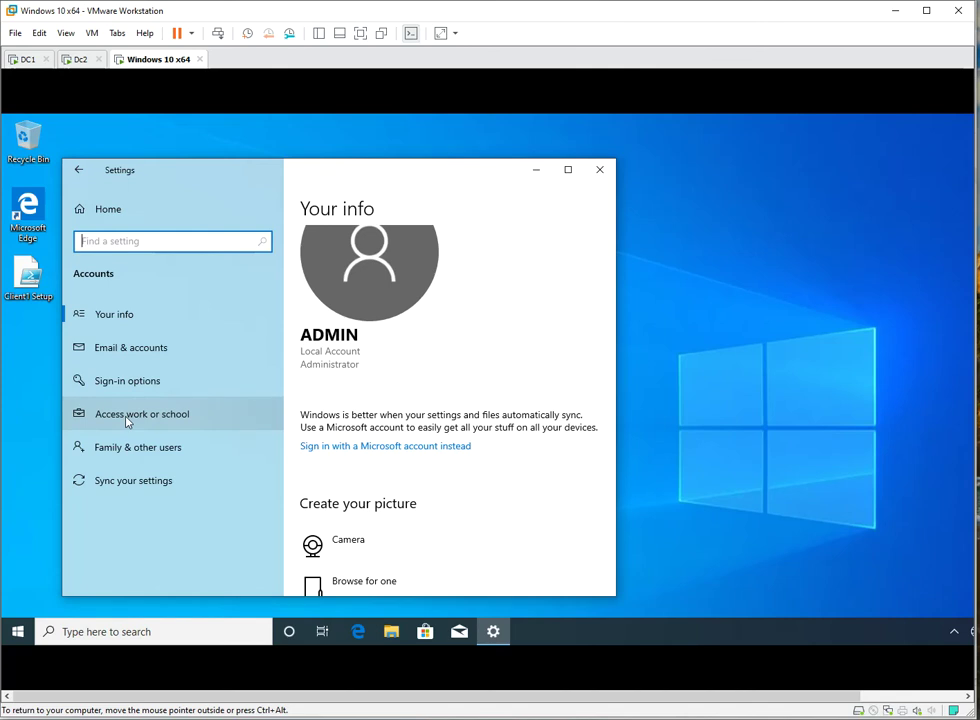
- Open Access work or school and choose Connect to start adding a work account
left_click(129, 420)
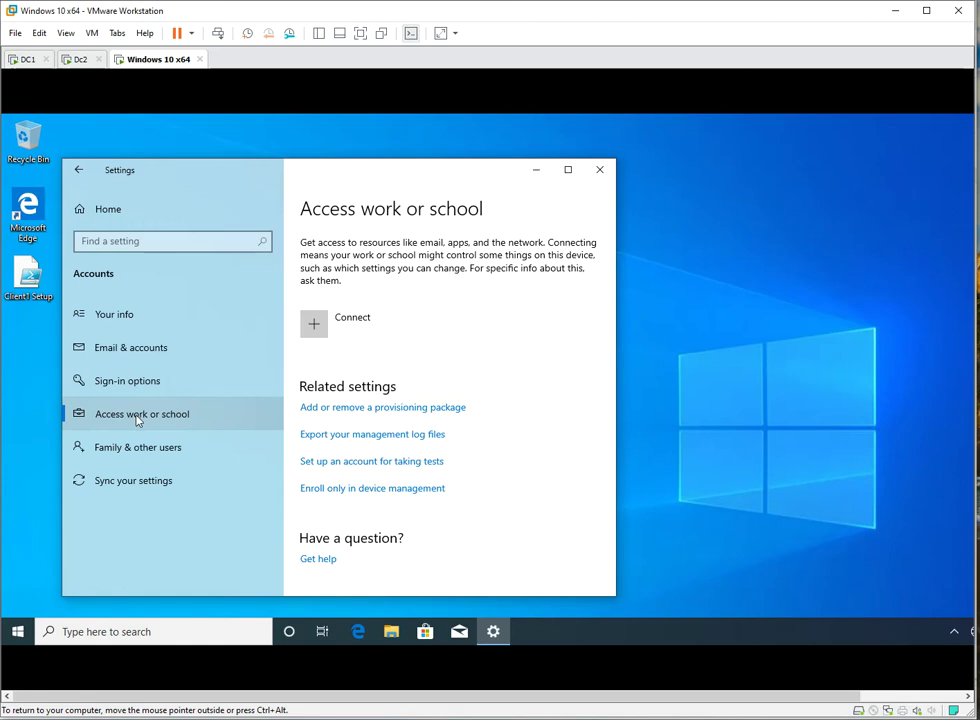
left_click(334, 323)
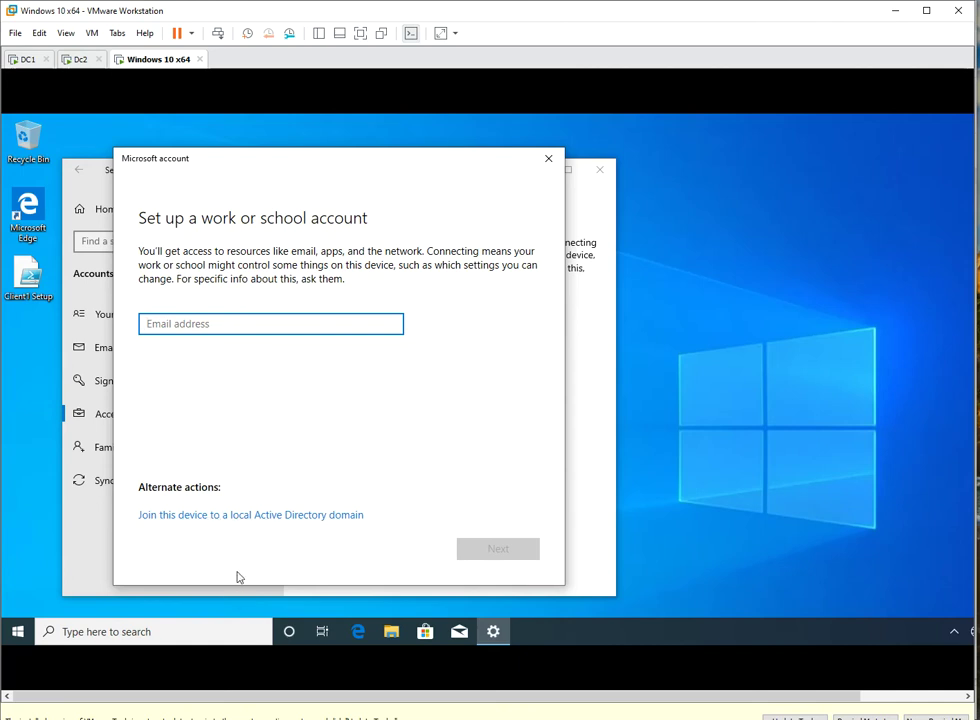
- Choose to join a local Active Directory domain, start the name with 'ad', and check it on DC1
left_click(209, 516)
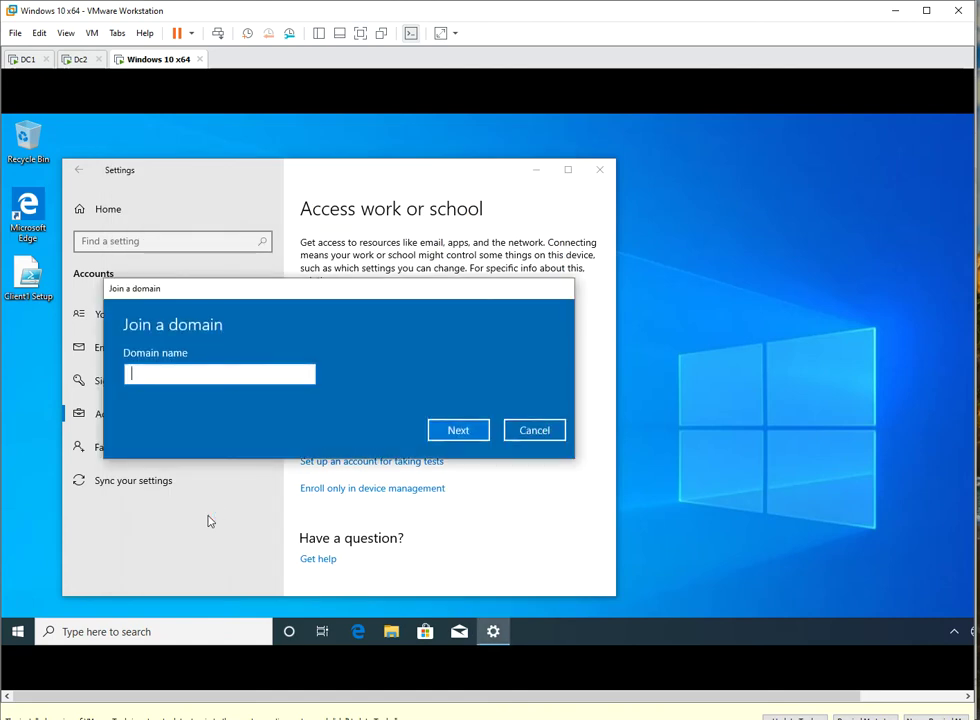
left_click(183, 373)
type("ad")
left_click(28, 60)
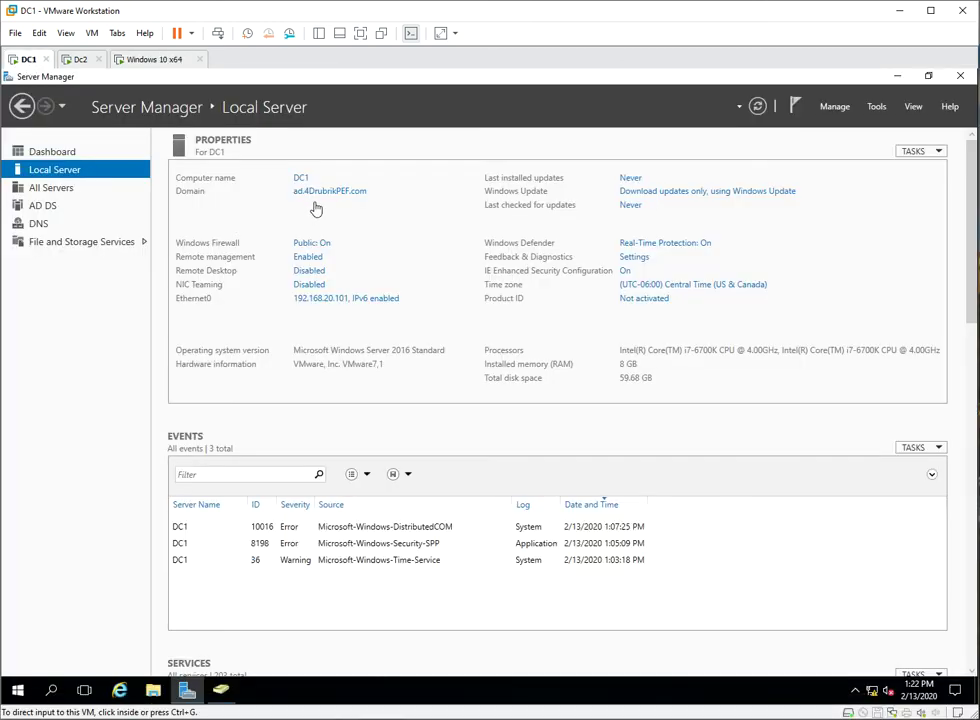
left_click(150, 59)
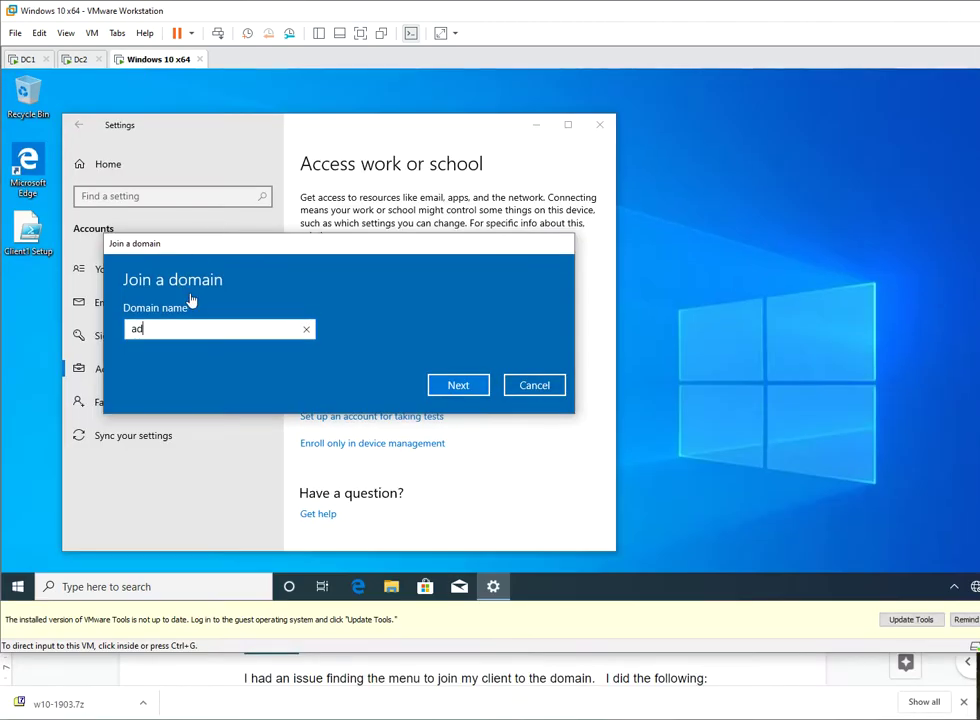
- Complete the domain name as ad.4drubrikPEF.com, correcting the typos
left_click(178, 327)
type(".")
type("4drubnik")
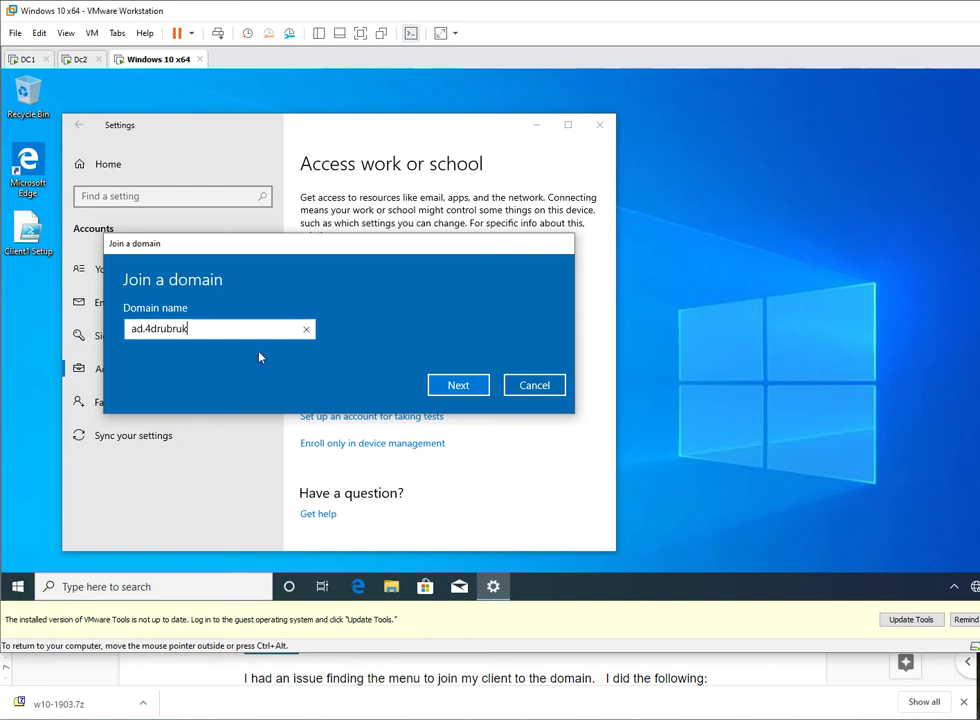
key("BackSpace")
key("BackSpace")
type("ike")
key("BackSpace")
type("PEF.com")
- Submit the domain and authenticate as admin1 with the domain admin password
left_click(468, 386)
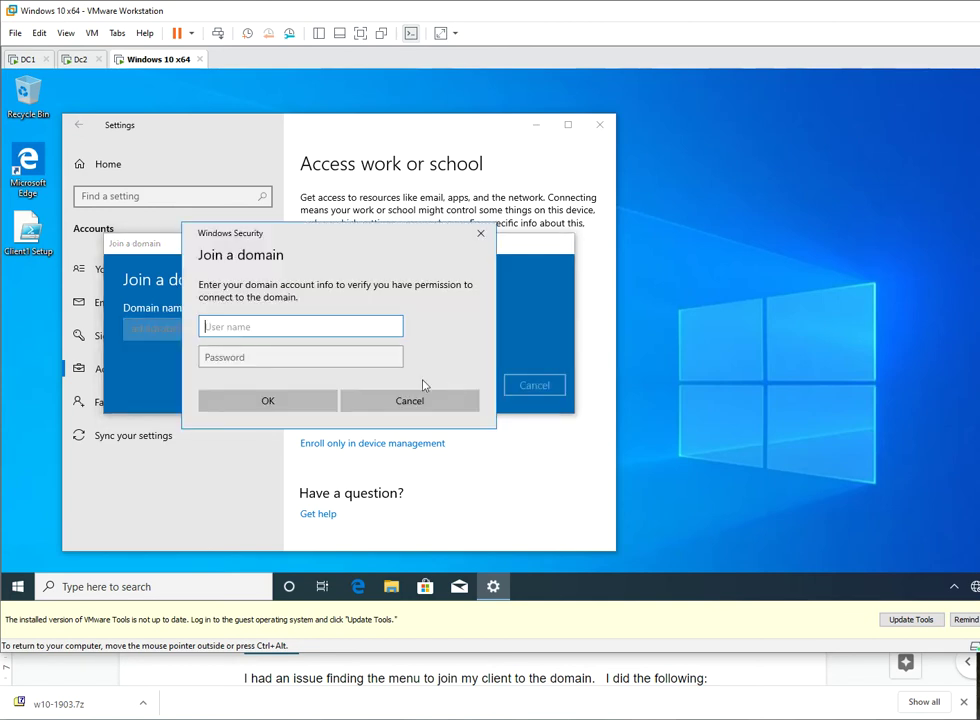
type("admin1")
key("Tab")
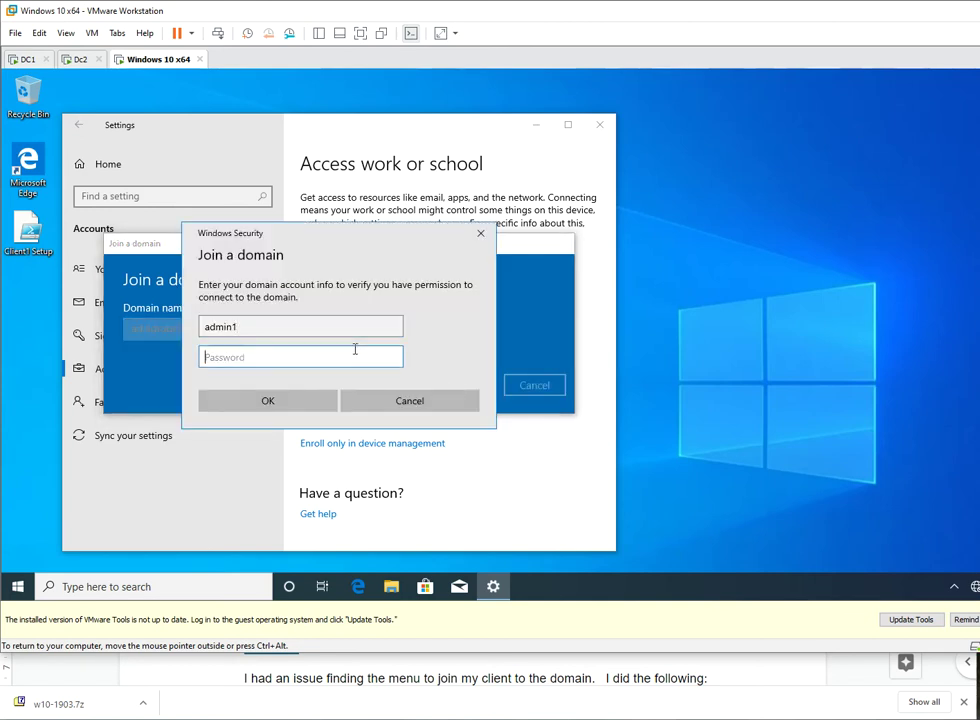
type("Password1")
key("Return")
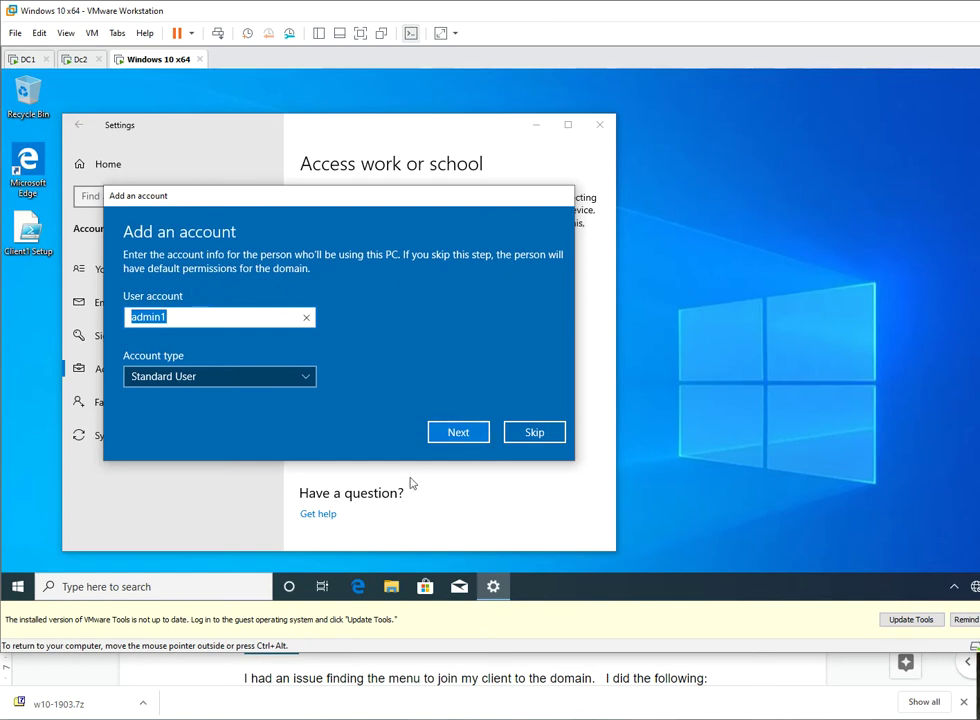
- Try adding a user by full name, then change the user name back to admin1
left_click(208, 315)
left_click_drag(184, 315, 113, 318)
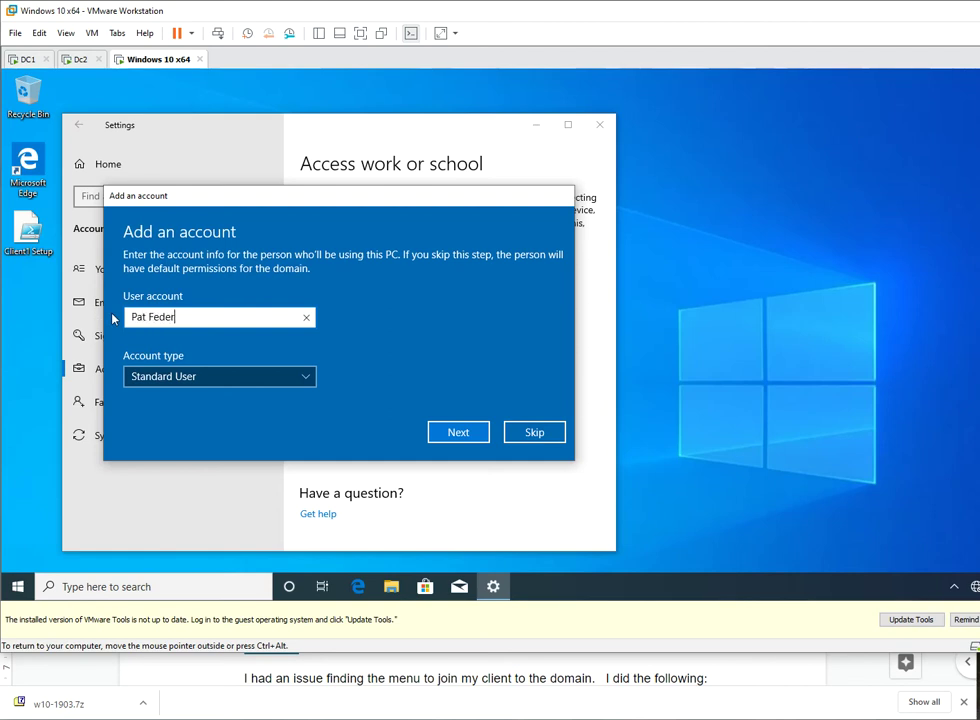
left_click(455, 432)
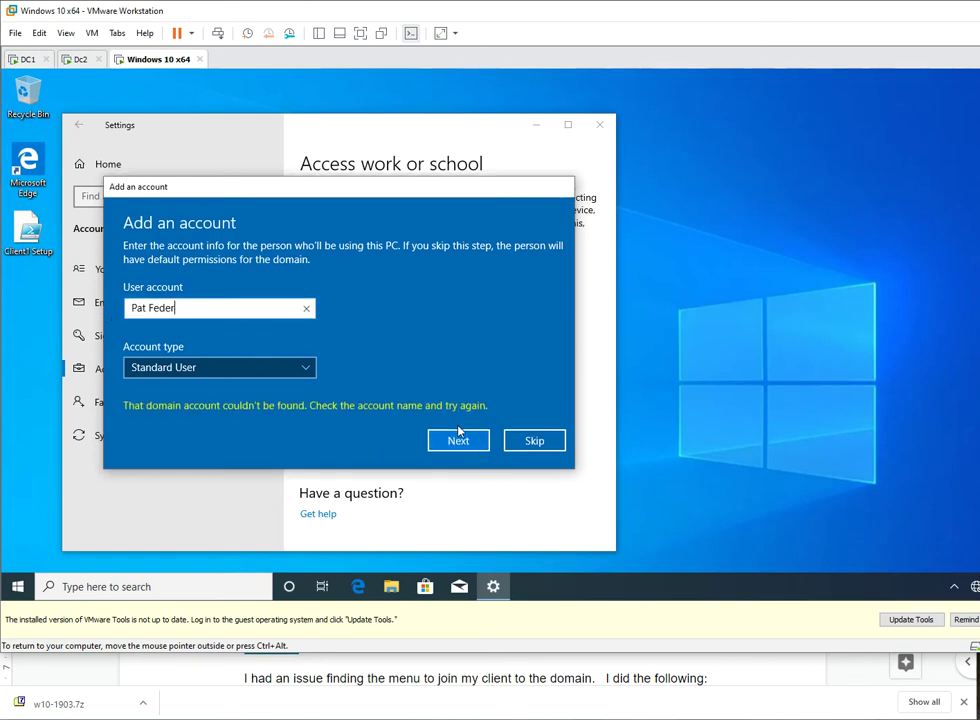
left_click_drag(210, 310, 125, 305)
type("admin1")
- Set the account type to Administrator, then skip adding the account
left_click(190, 367)
left_click(192, 345)
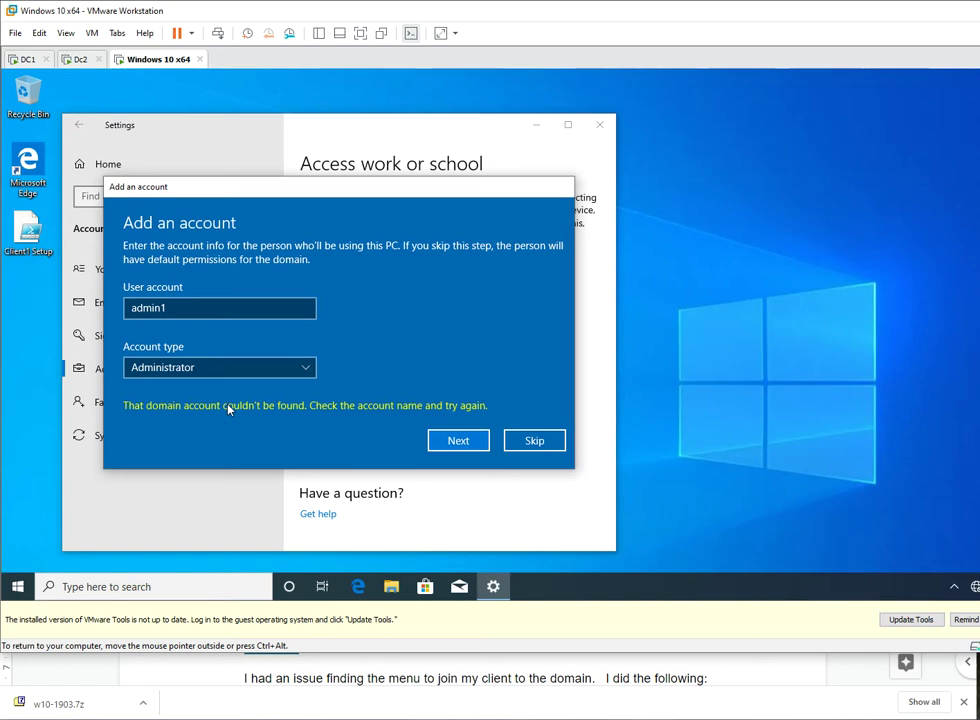
left_click(545, 440)
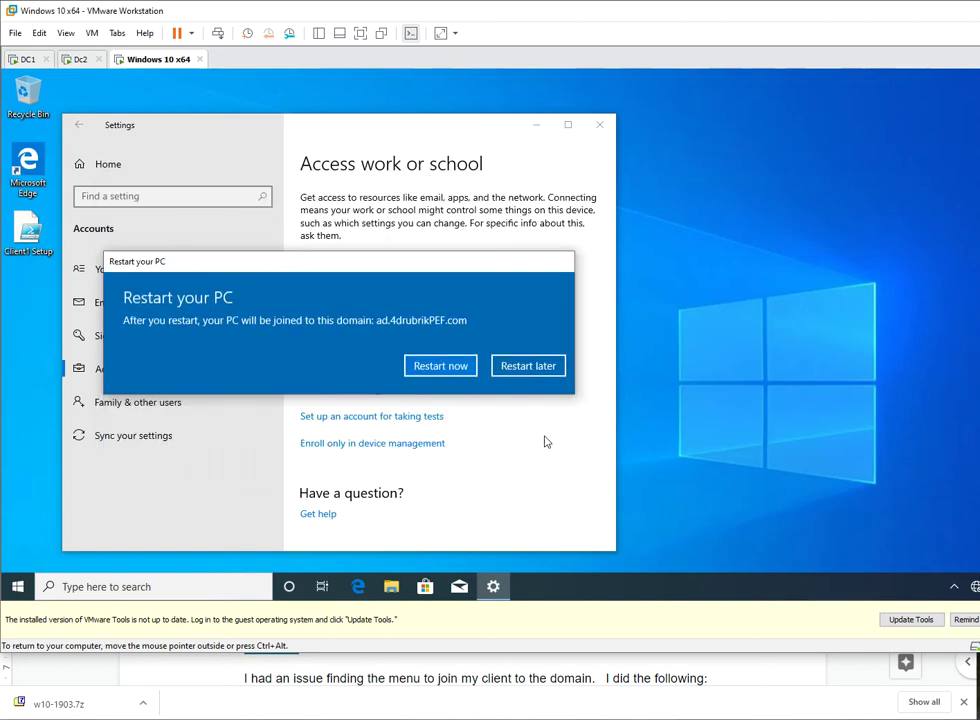
- Restart the Windows 10 client now to finish joining ad.4drubrikPEF.com
left_click(443, 367)
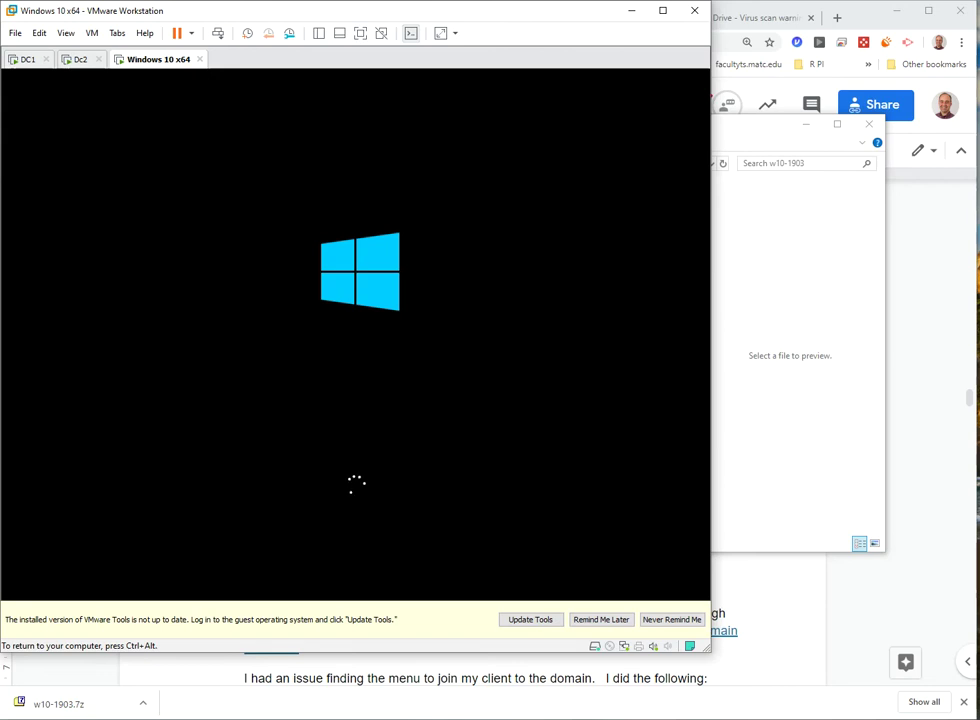
- Switch to Dc2, send Ctrl+Alt+Del, and sign in as admin1 with the account password
left_click(82, 59)
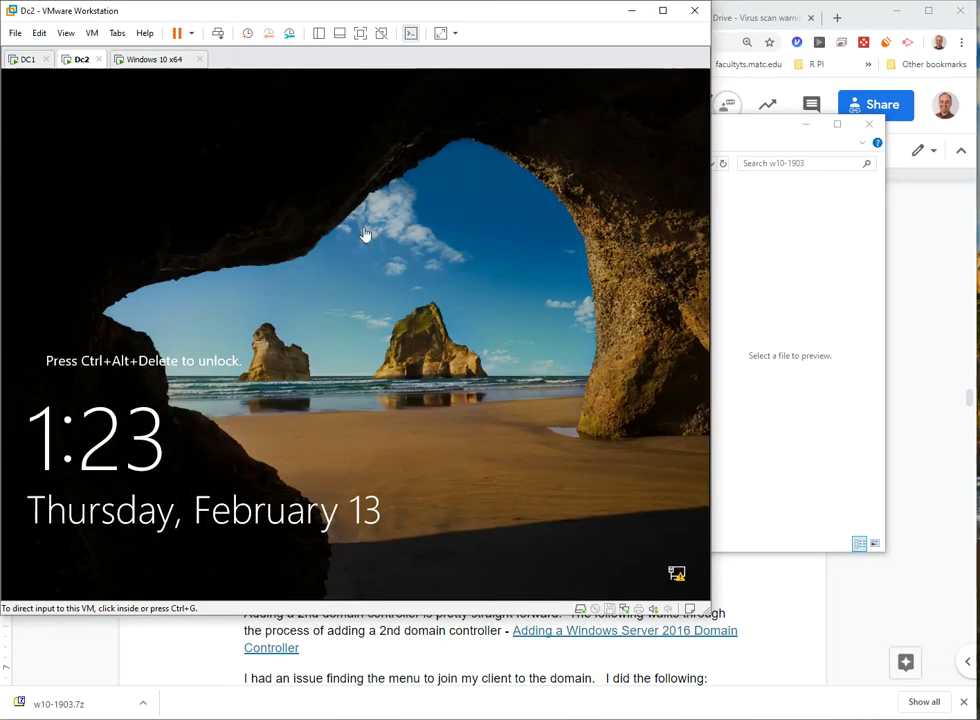
left_click(347, 281)
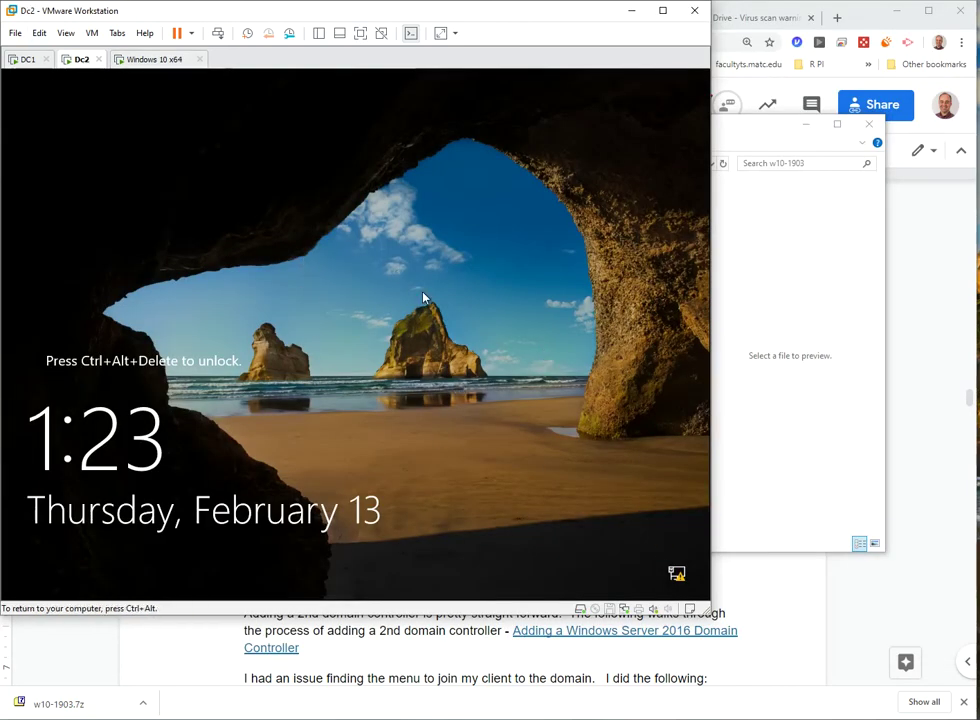
left_click(216, 35)
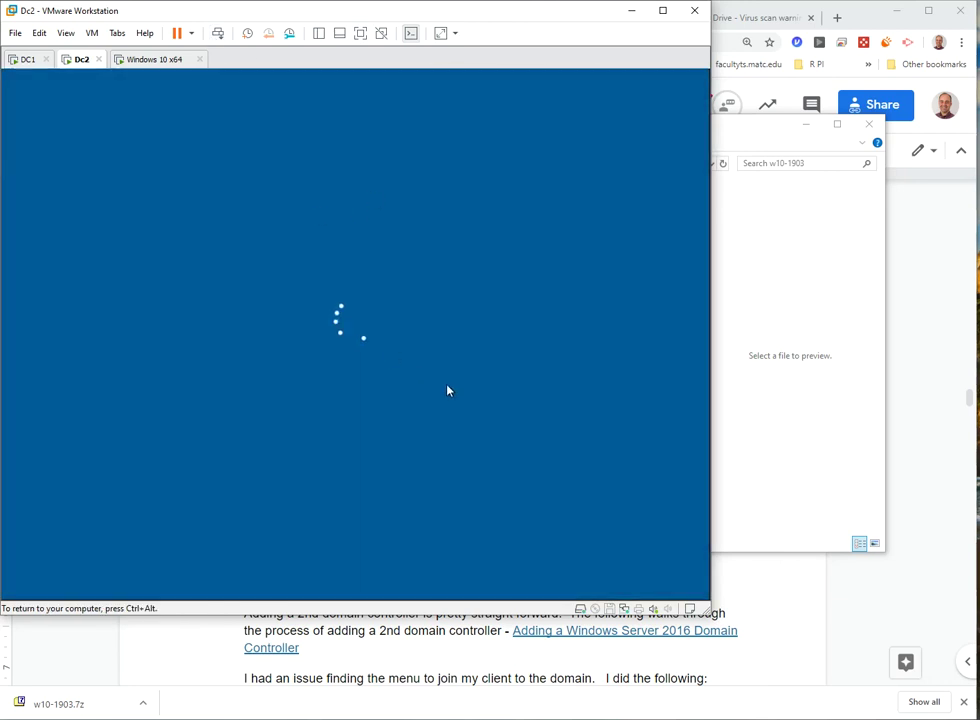
type("Password1")
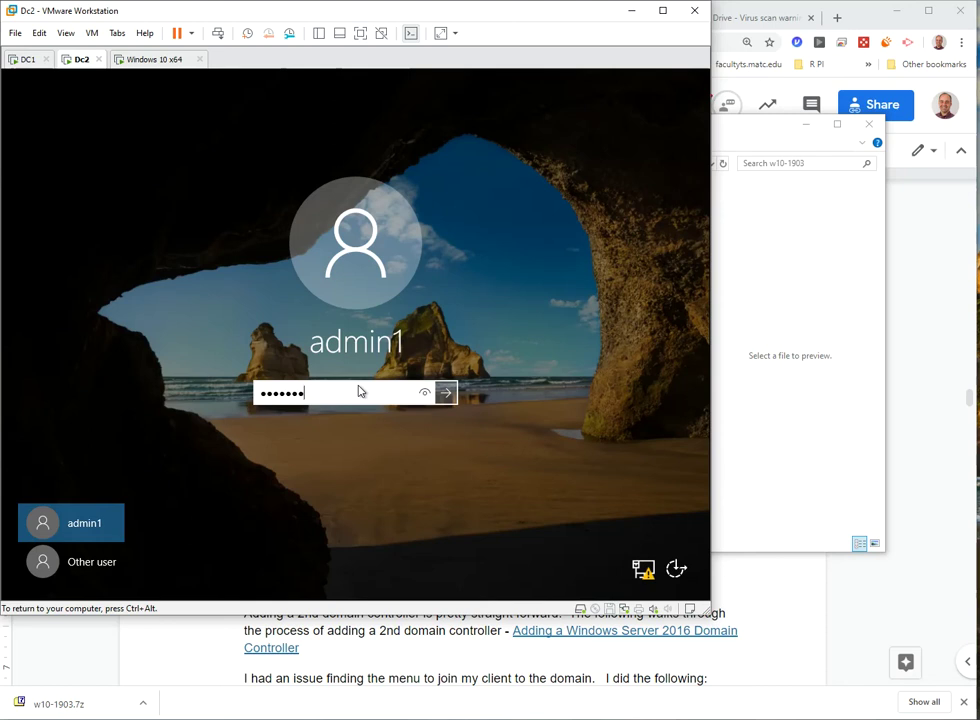
key("Return")
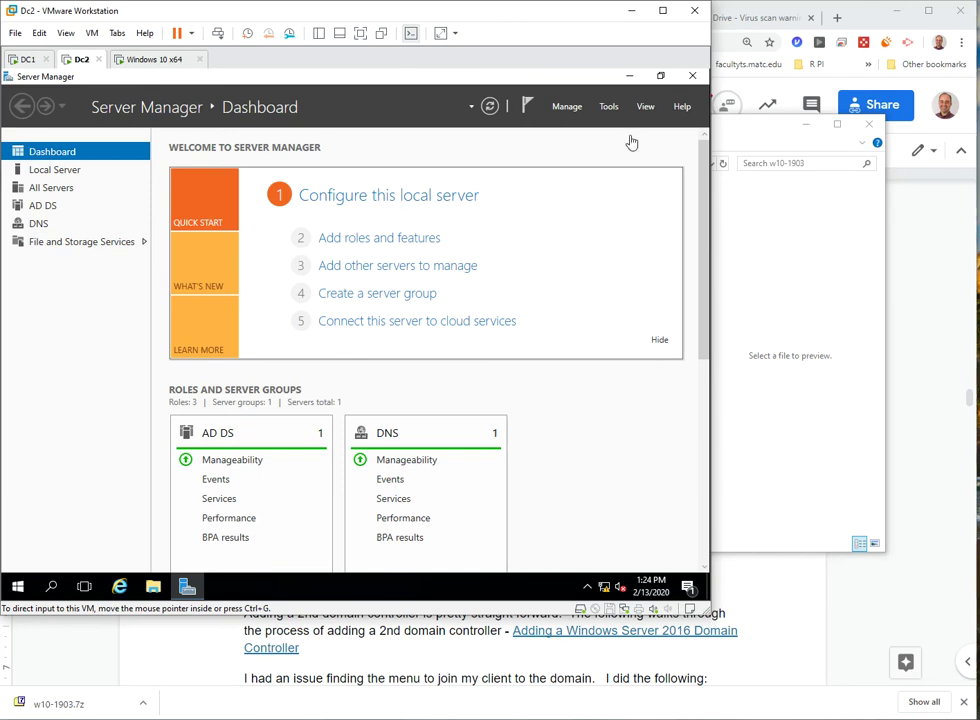
- Open DC2's Local Server properties page in Server Manager
left_click(609, 108)
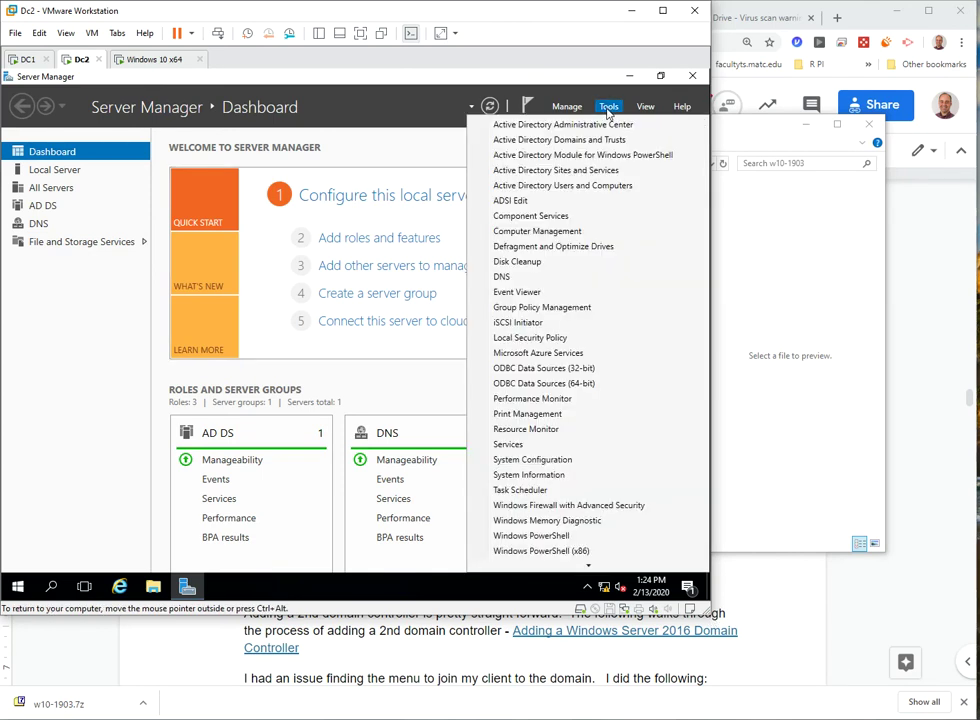
left_click(372, 108)
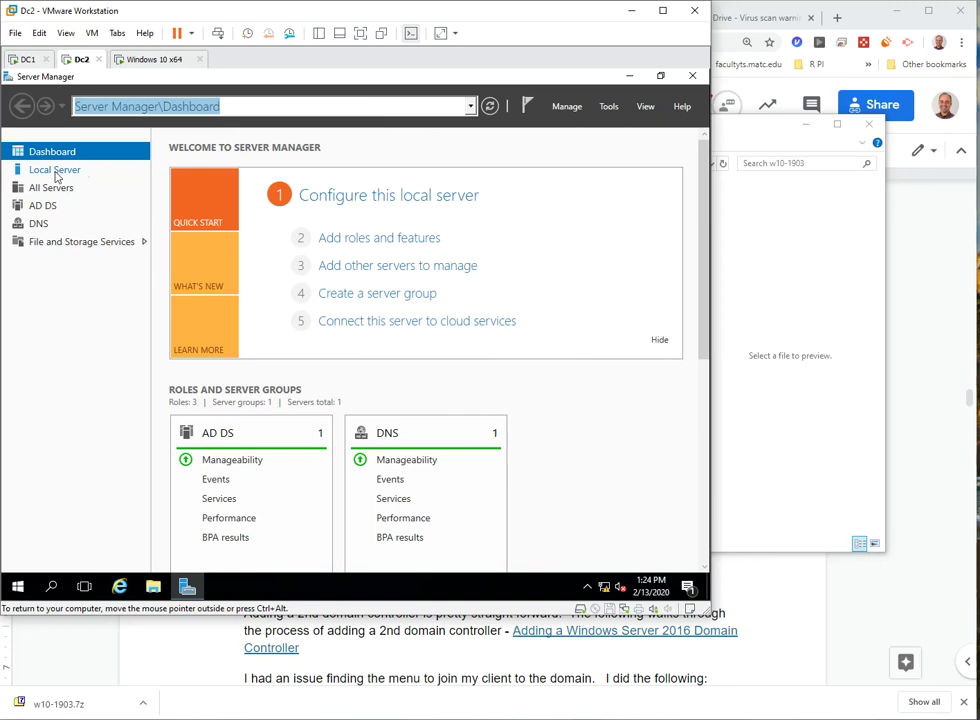
left_click(56, 172)
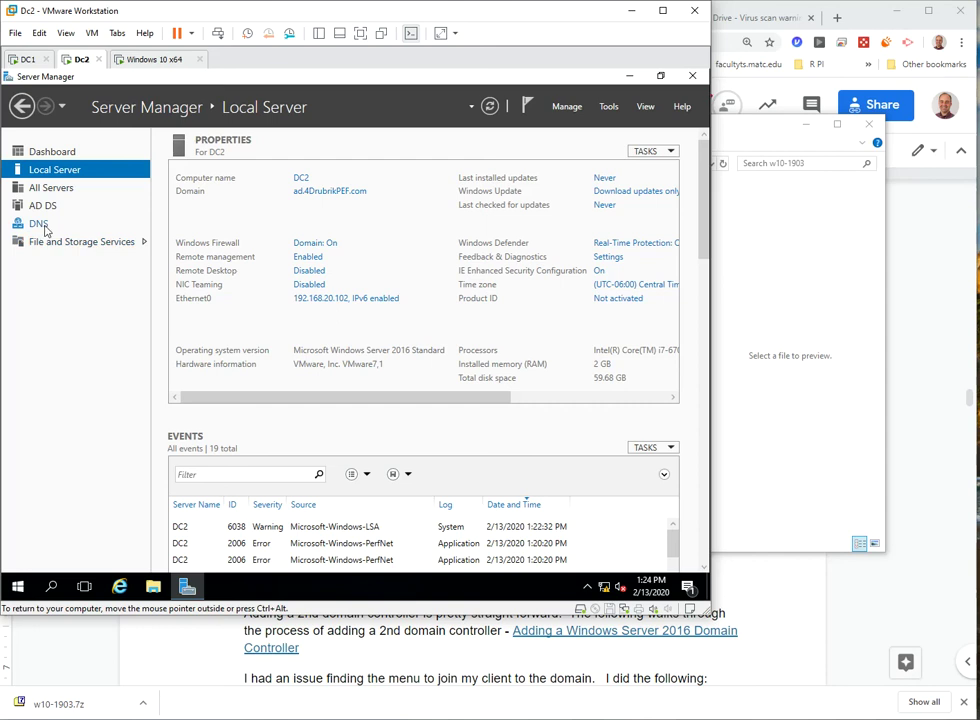
- Review the installed roles in Add Roles and Features, cancel, and open the DNS page
left_click(558, 106)
left_click(577, 125)
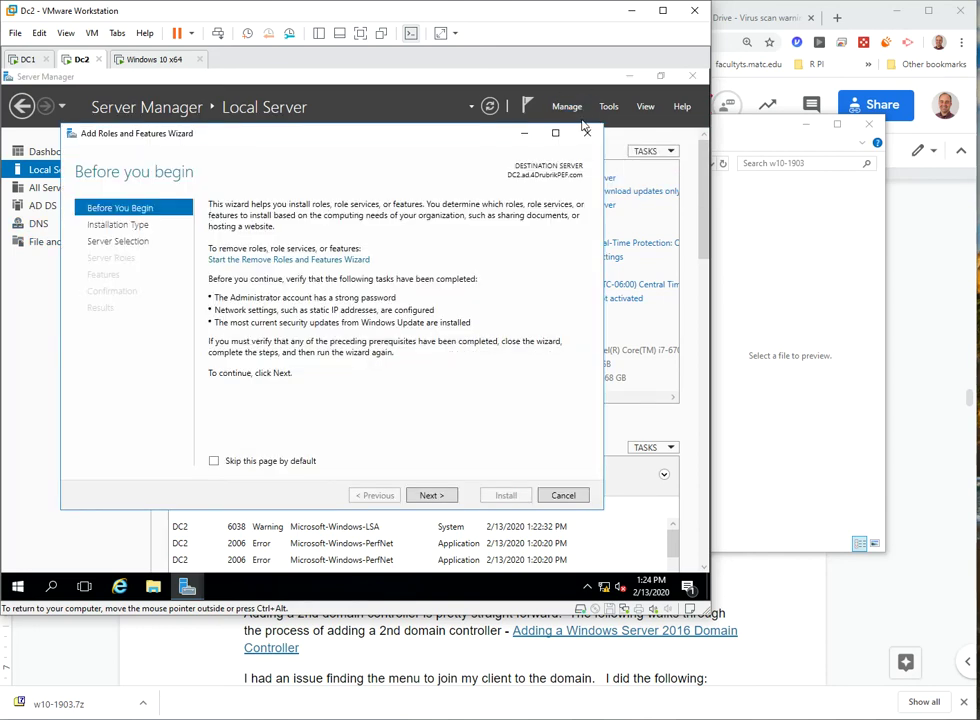
left_click(433, 495)
left_click(433, 496)
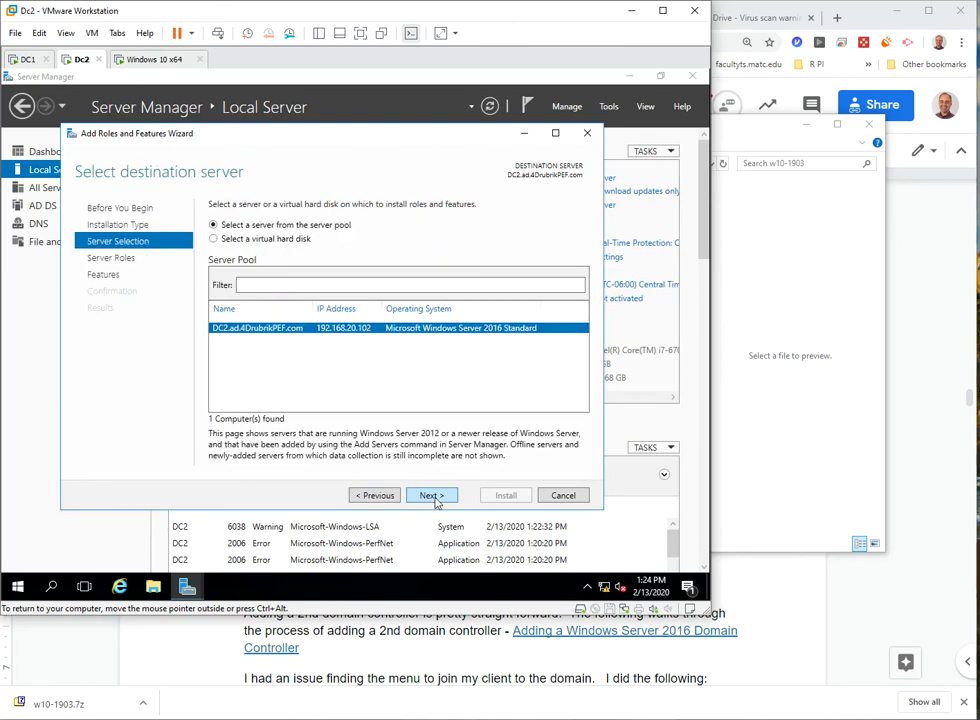
left_click(433, 496)
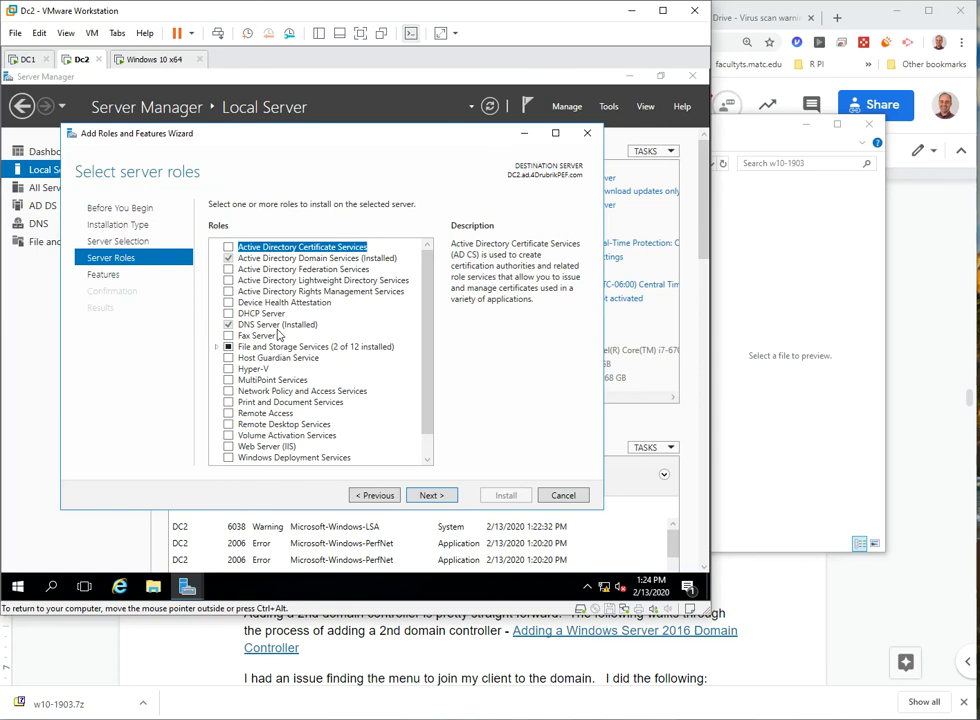
left_click(563, 495)
left_click(40, 223)
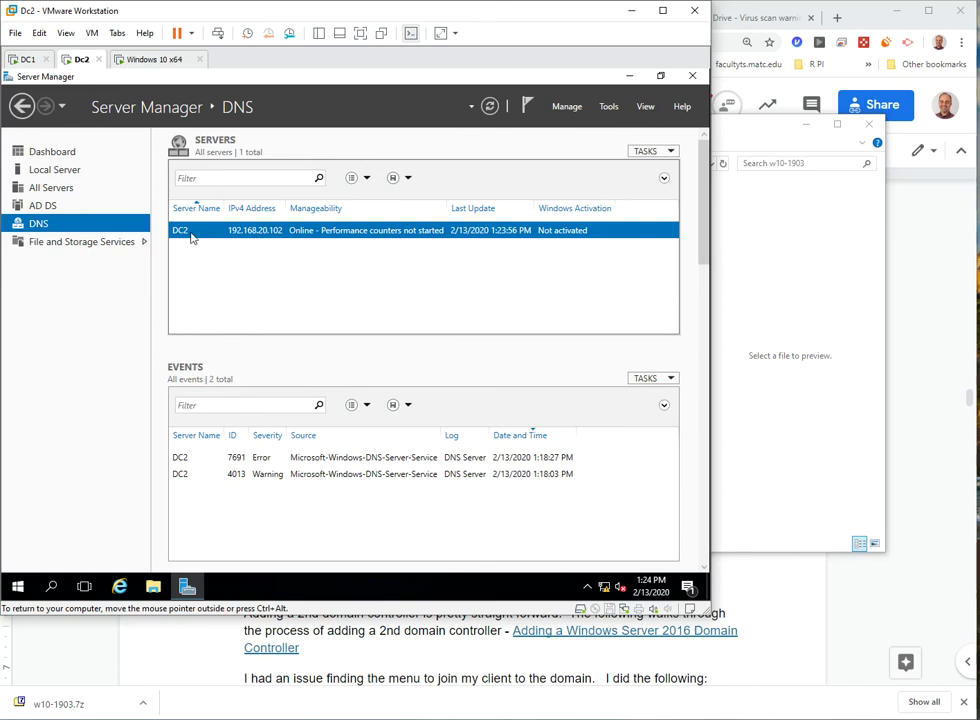
- Launch DNS Manager and view the ad.4DrubrikPEF.com forward lookup zone's records under DC2
left_click(614, 109)
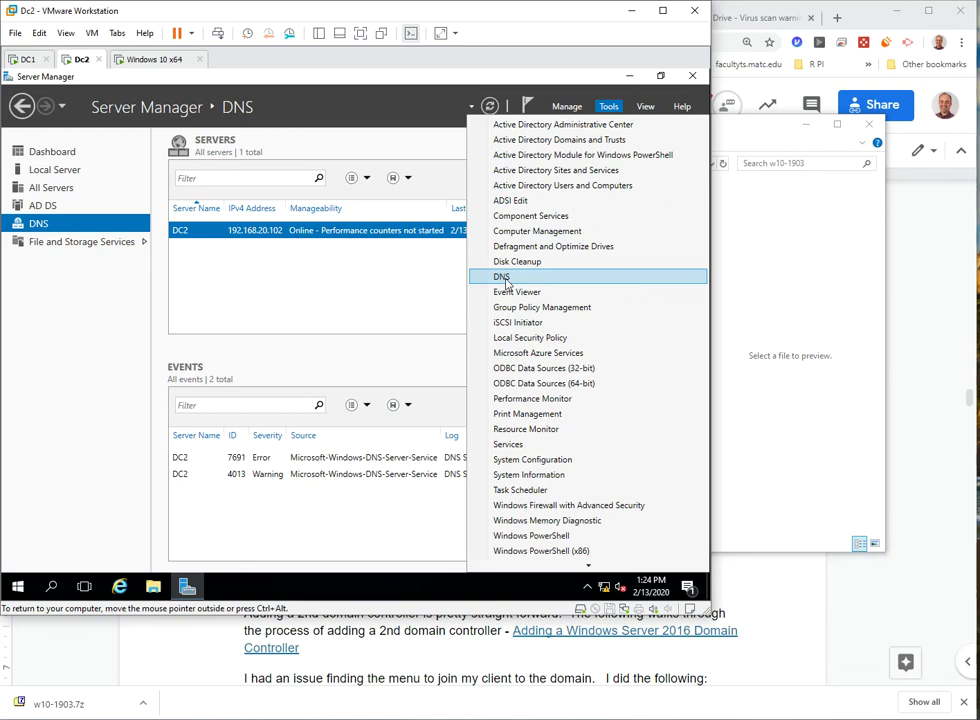
left_click(503, 277)
left_click(75, 179)
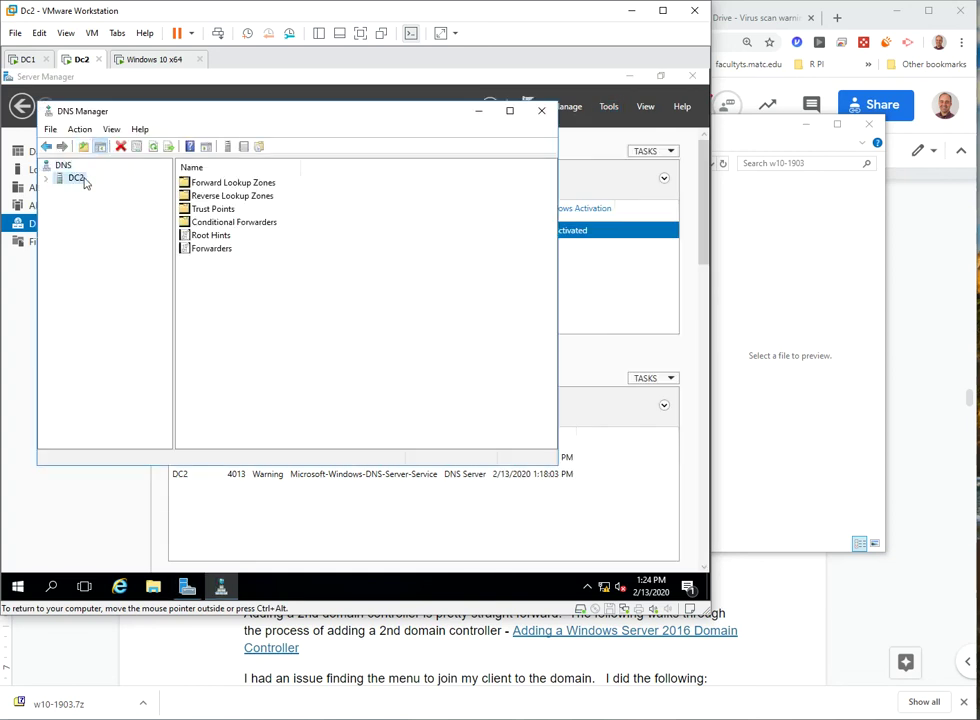
double_click(210, 183)
left_click(61, 191)
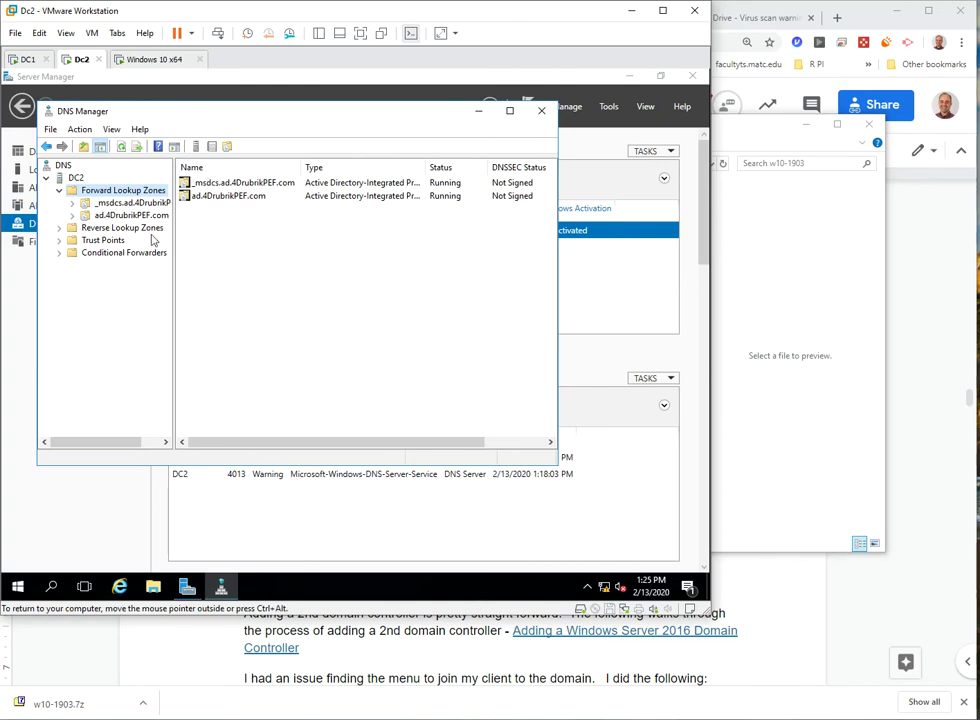
left_click(129, 216)
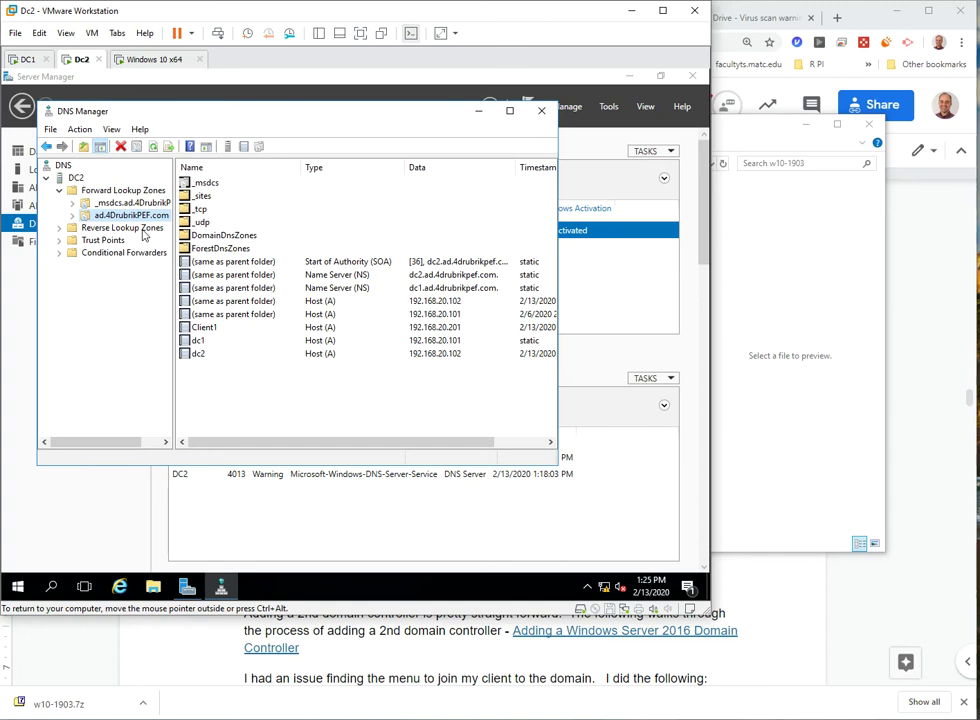
right_click(108, 218)
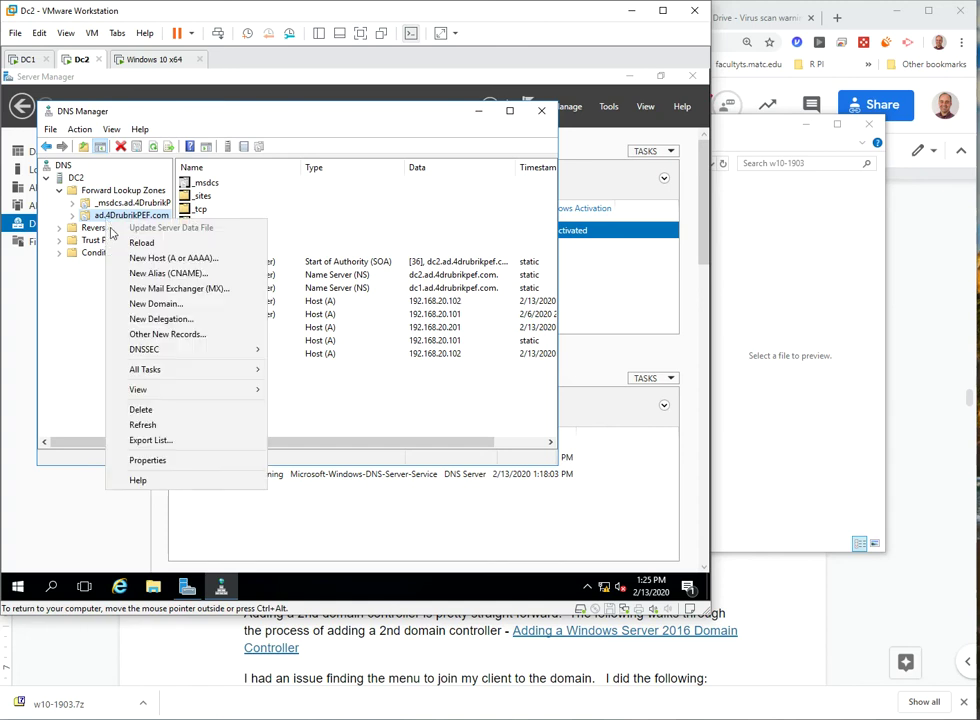
- Review the ad.4DrubrikPEF.com zone's General properties, then check the _msdcs zone's menu
left_click(165, 462)
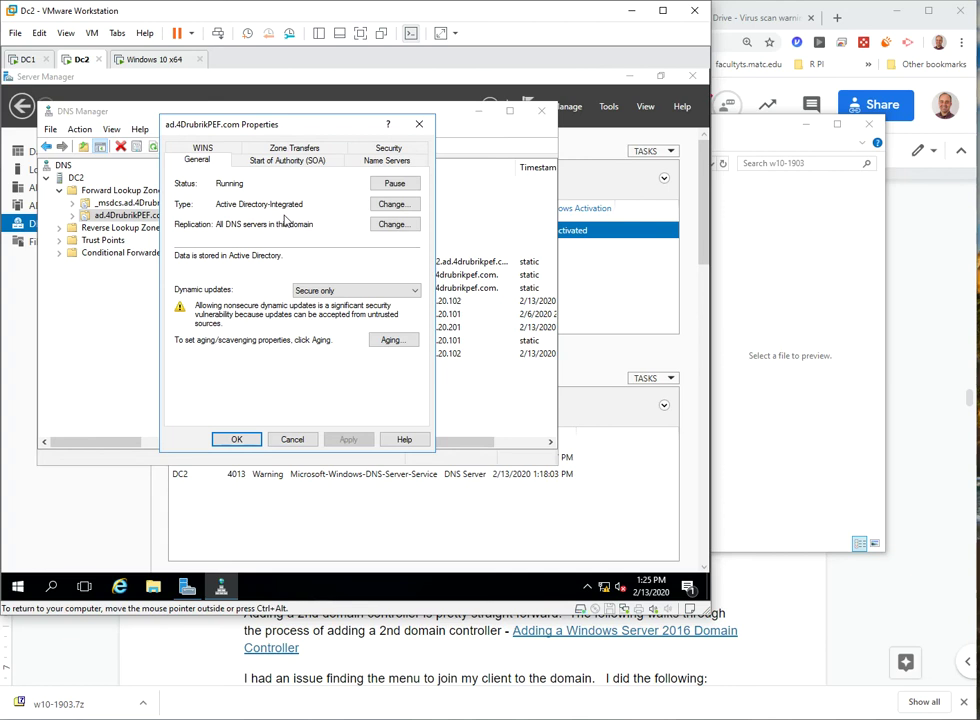
key("Escape")
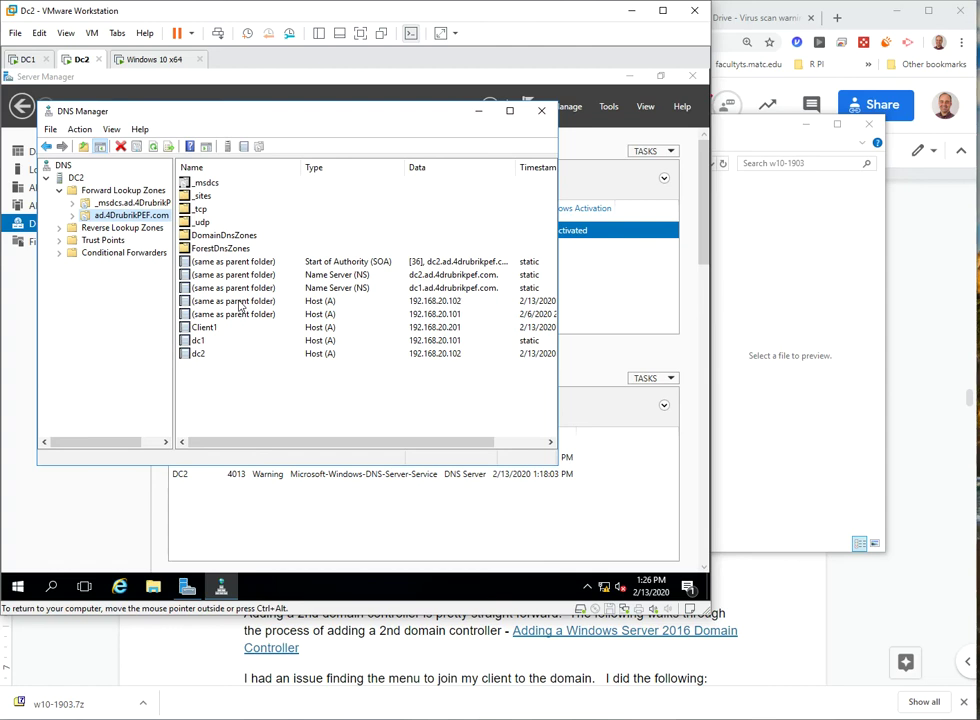
right_click(110, 204)
left_click(110, 216)
- Reopen the ad.4DrubrikPEF.com zone's properties for another look, then close DNS Manager
right_click(104, 217)
left_click(143, 460)
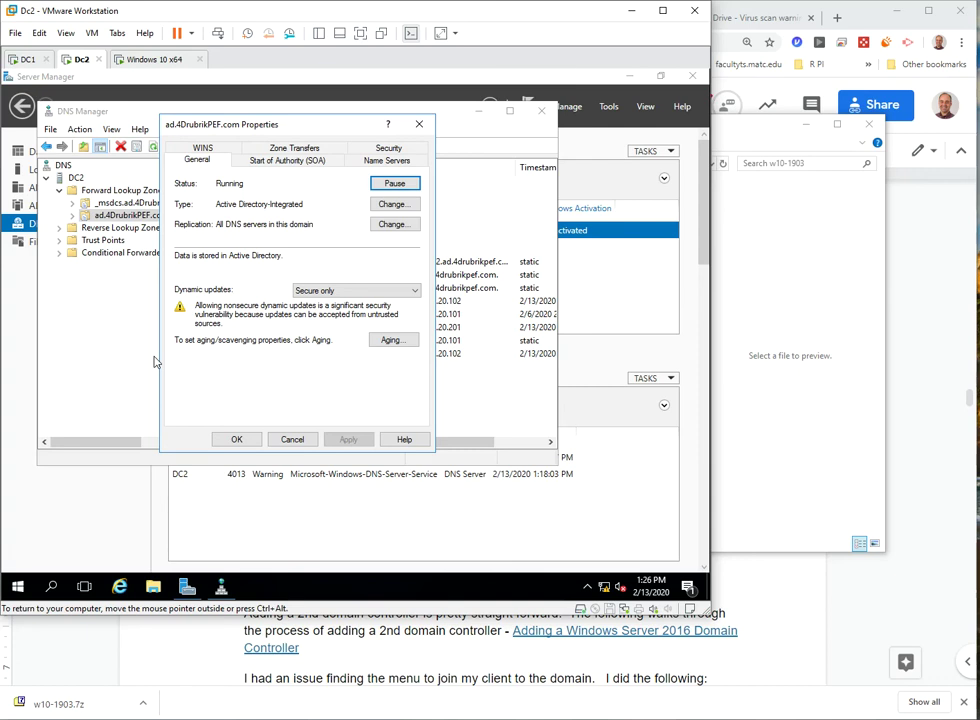
left_click(419, 124)
left_click(541, 110)
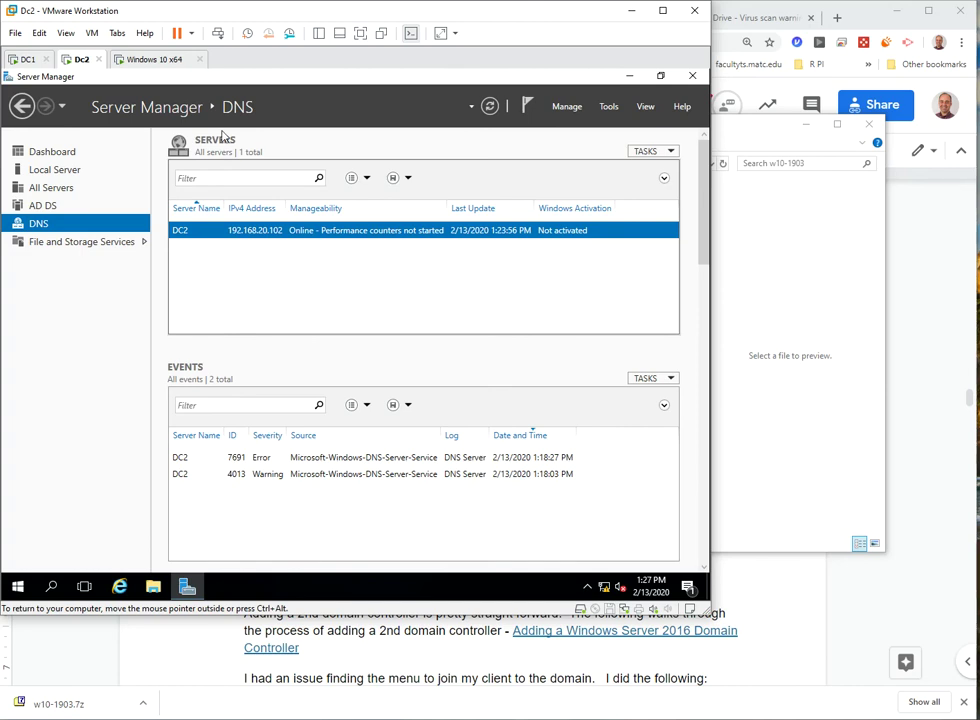
- Switch to the Windows 10 x64 virtual machine tab, showing its lock screen
left_click(150, 59)
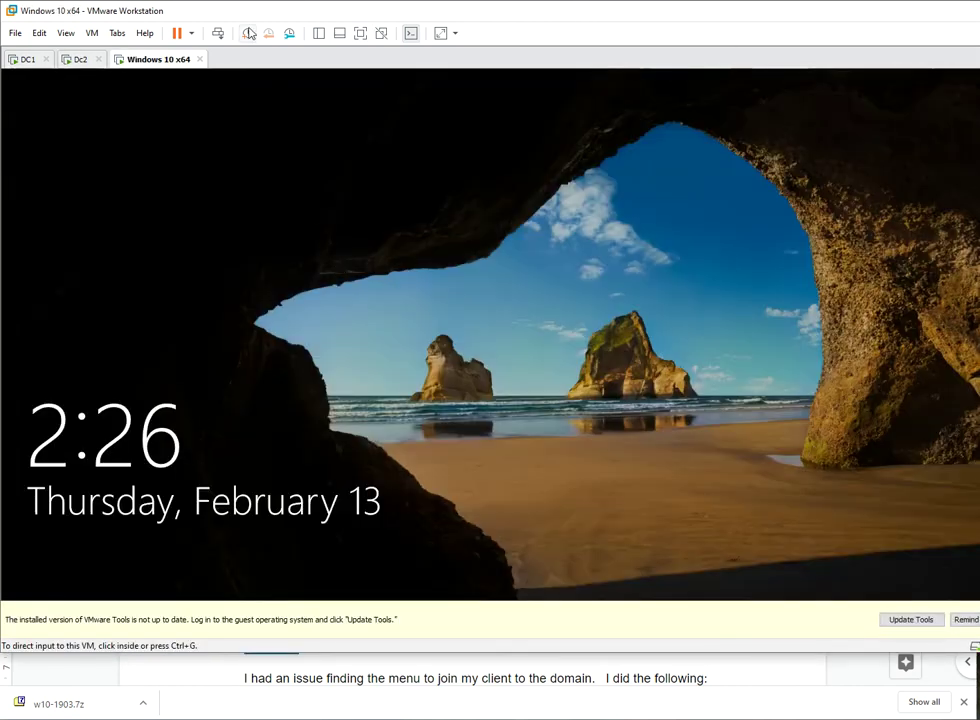
- Maximise the window and sign in to the client as domain user admin1 with its password
left_click(333, 217)
key("ctrl+alt")
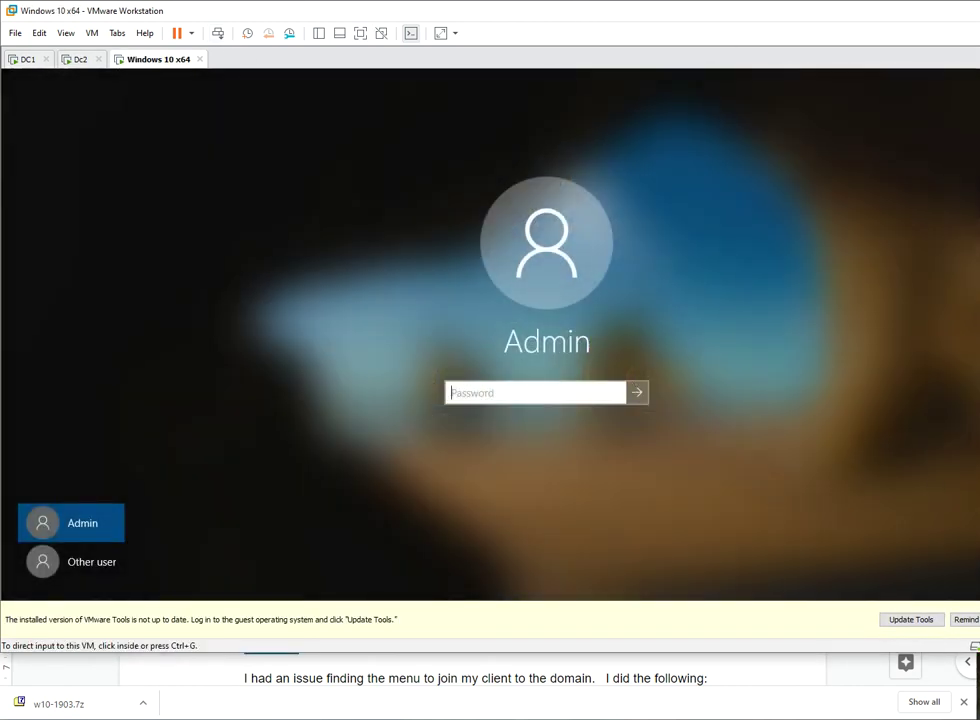
key("super+Up")
left_click(190, 595)
left_click(105, 592)
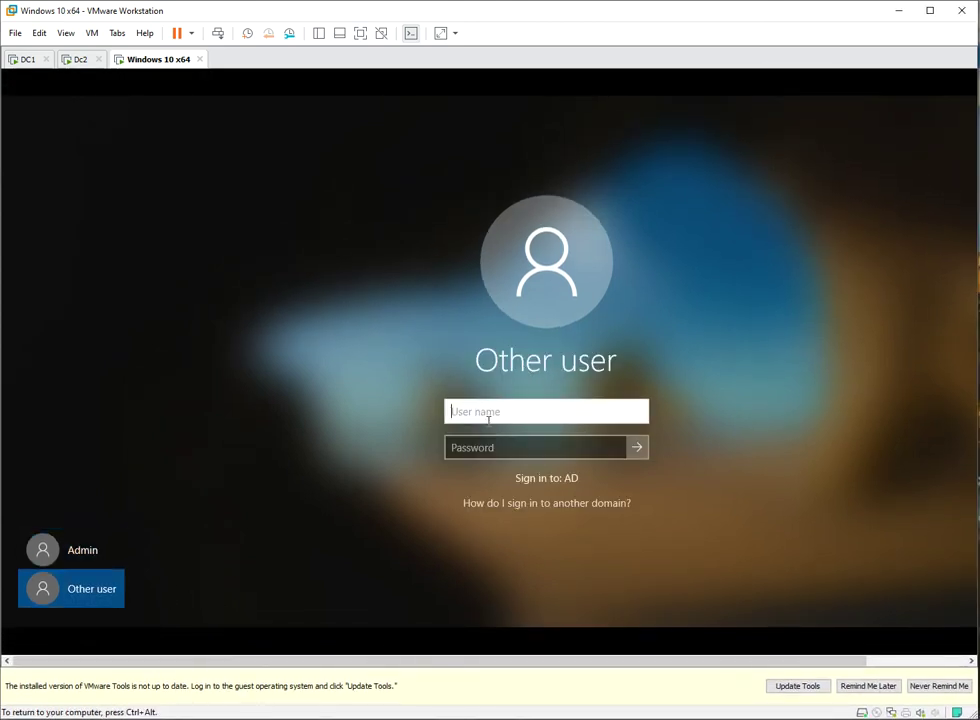
type("admin1")
key("Tab")
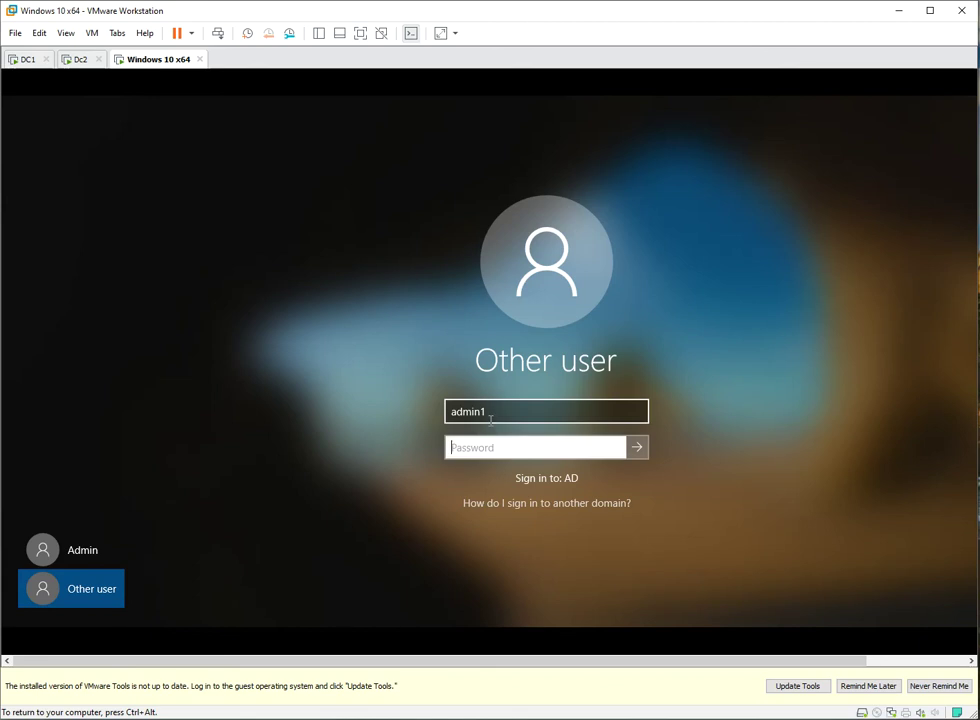
type("Pa$$w0rd")
key("Return")
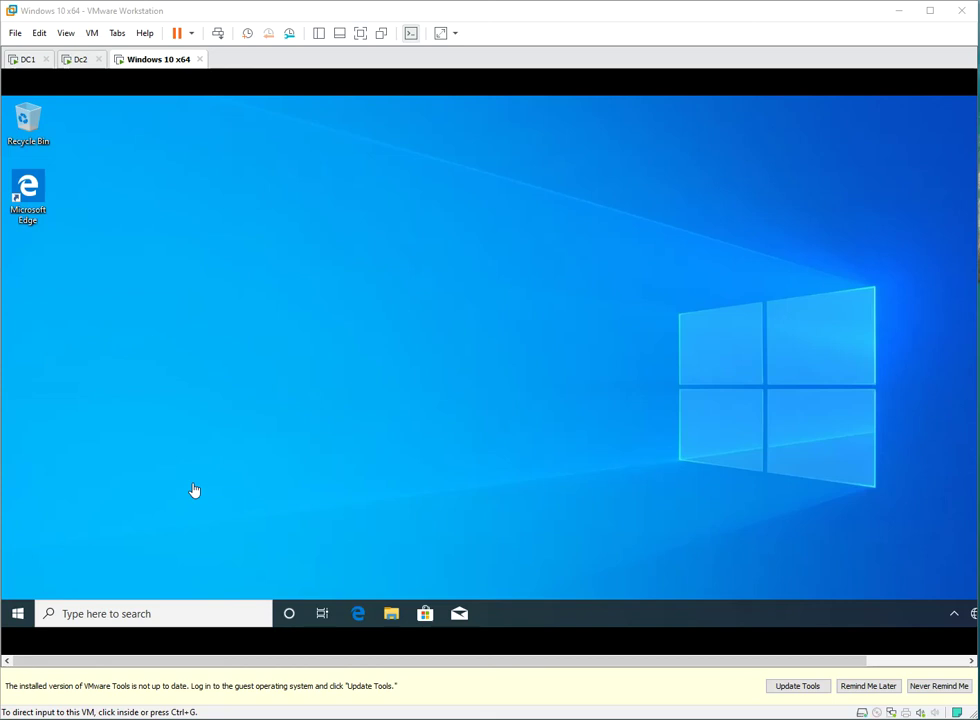
- Add a second network adapter, left on NAT, to the Windows 10 x64 VM's hardware settings
left_click(21, 613)
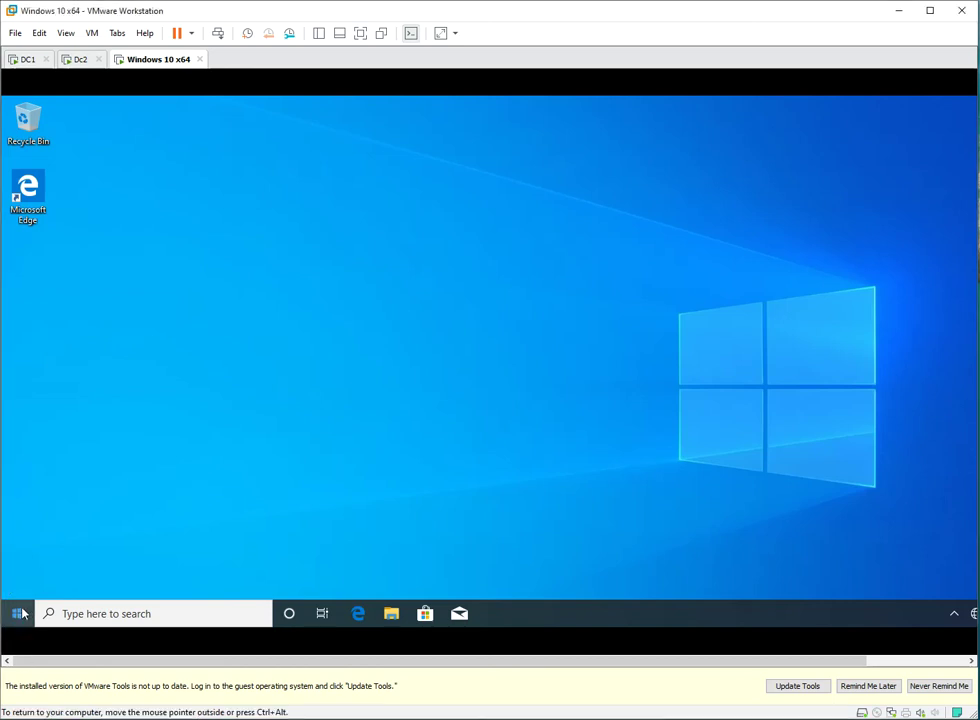
left_click(20, 613)
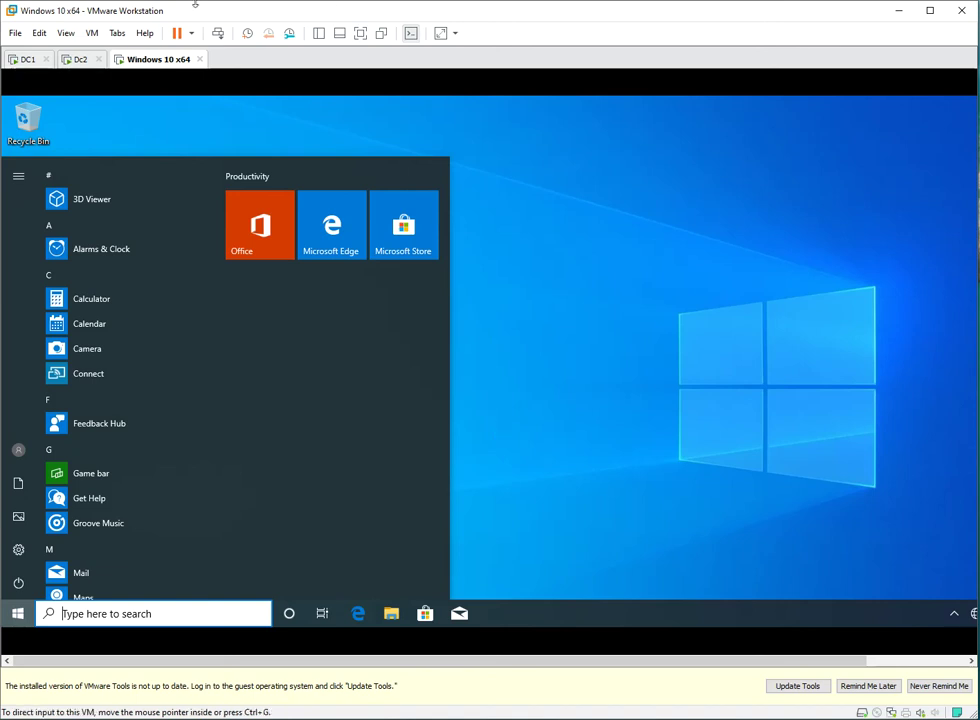
left_click(94, 34)
left_click(135, 208)
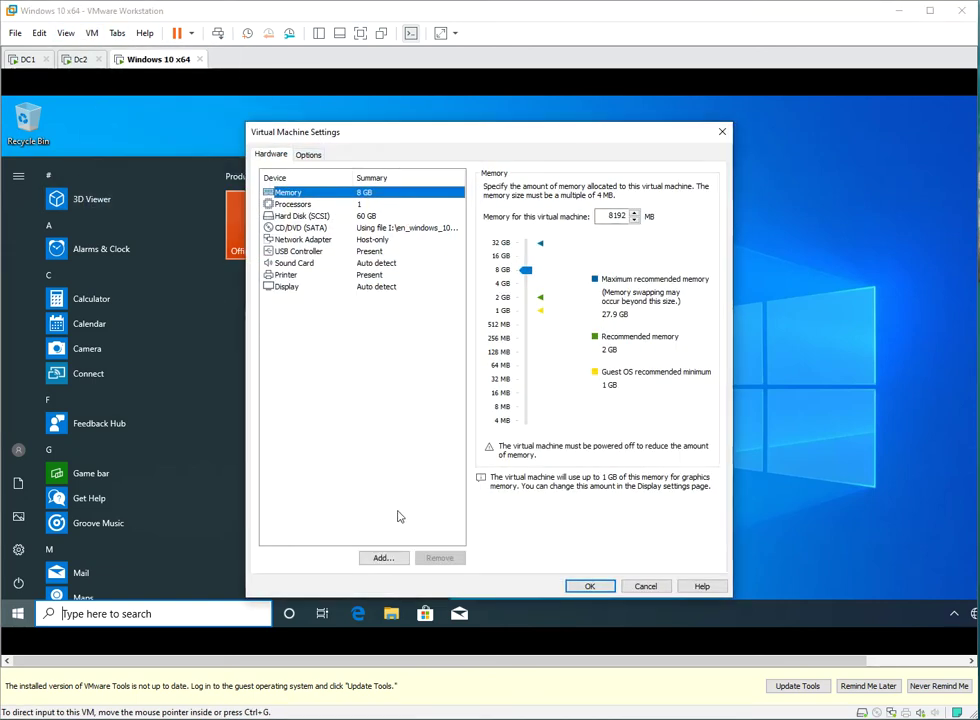
left_click(384, 558)
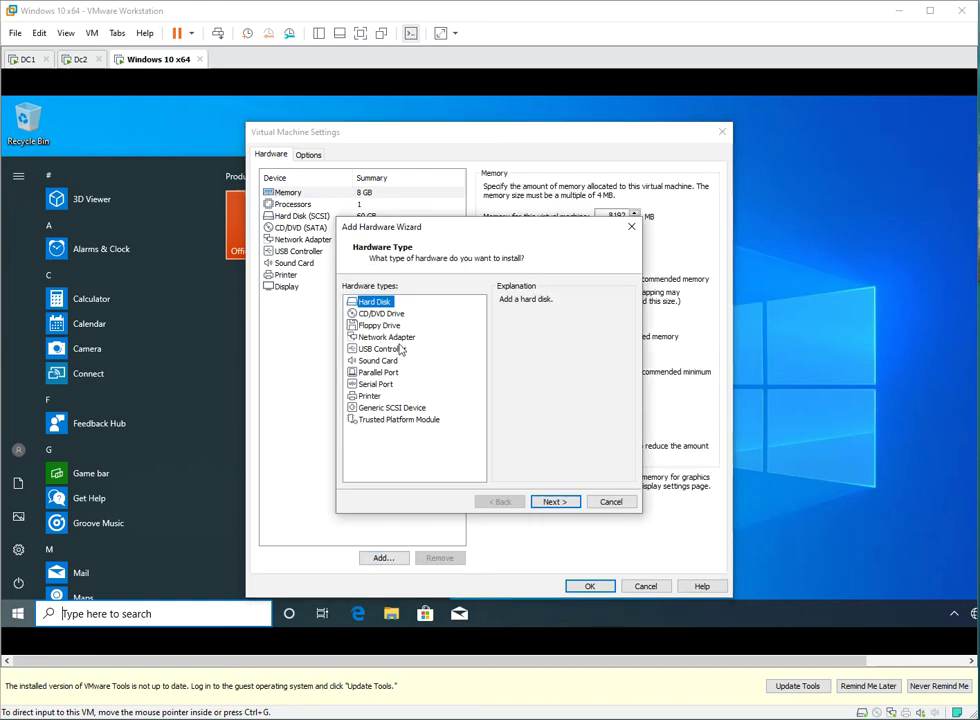
left_click(386, 336)
left_click(558, 502)
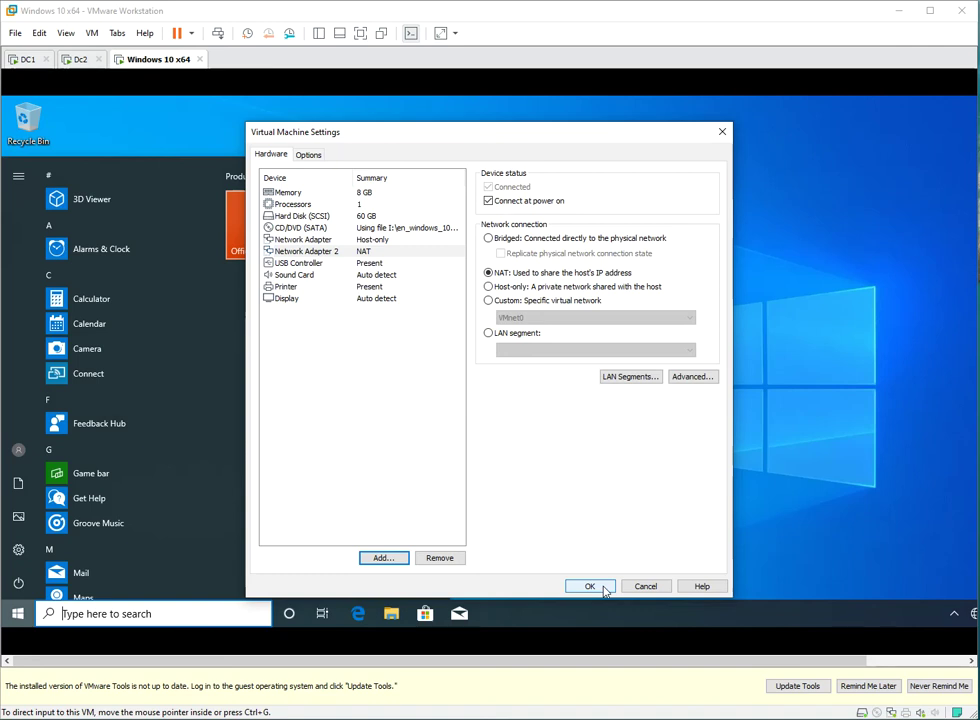
left_click(586, 590)
left_click(587, 588)
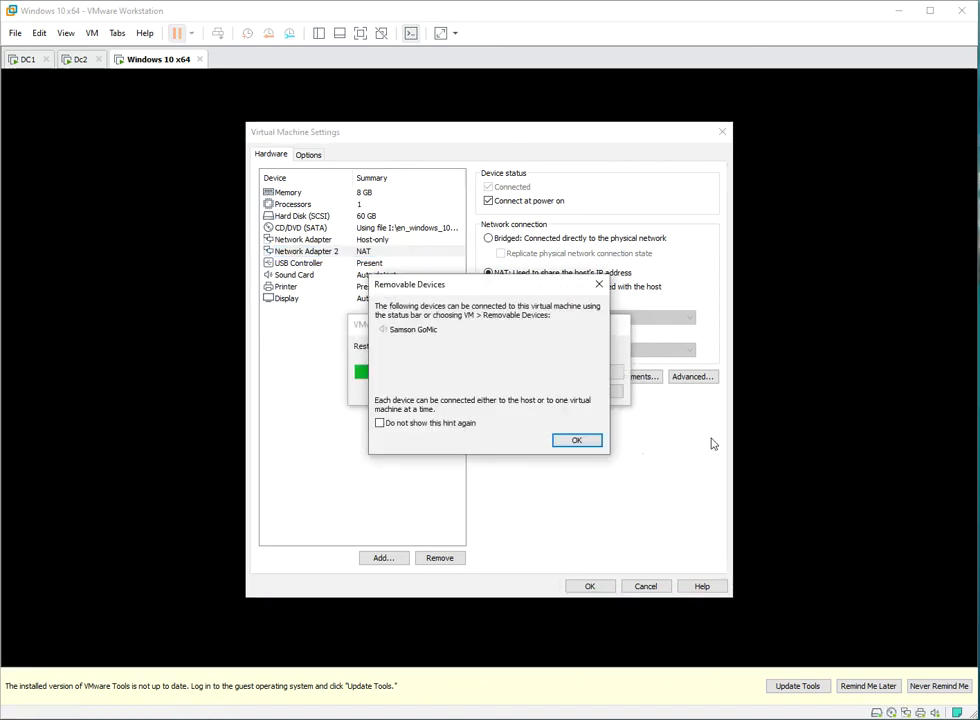
left_click(577, 441)
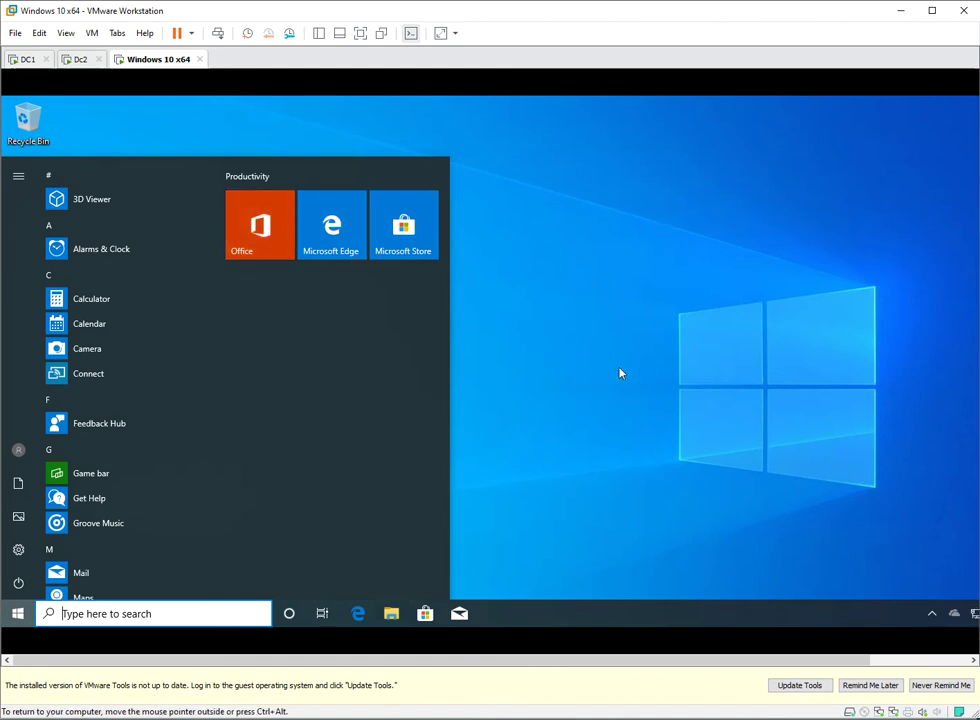
- Open the Windows Settings home page from the guest's Start menu
left_click(520, 454)
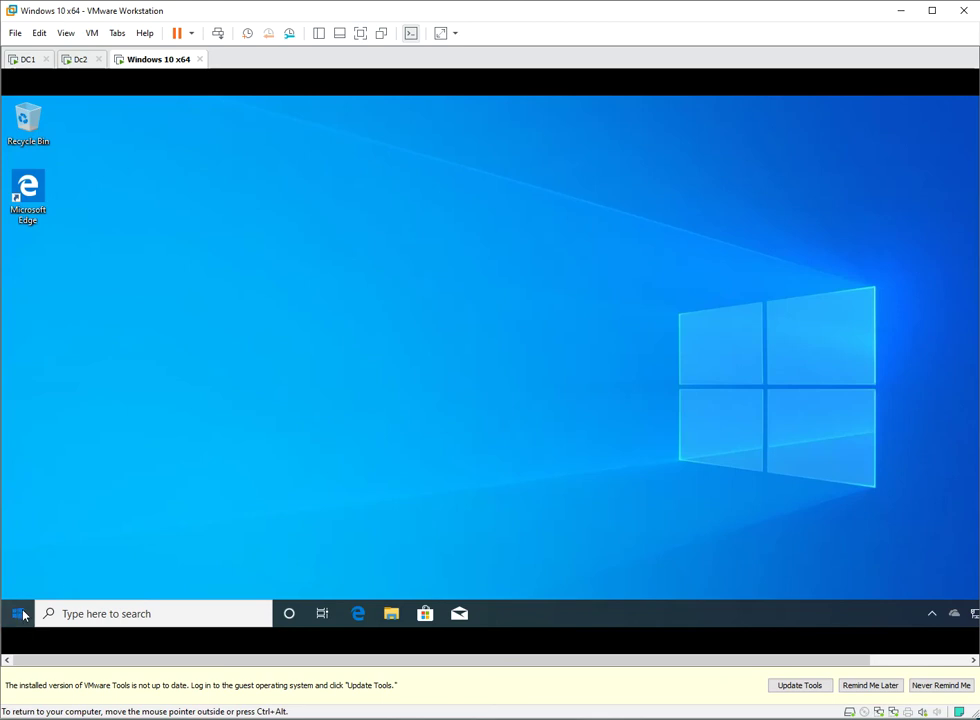
left_click(18, 613)
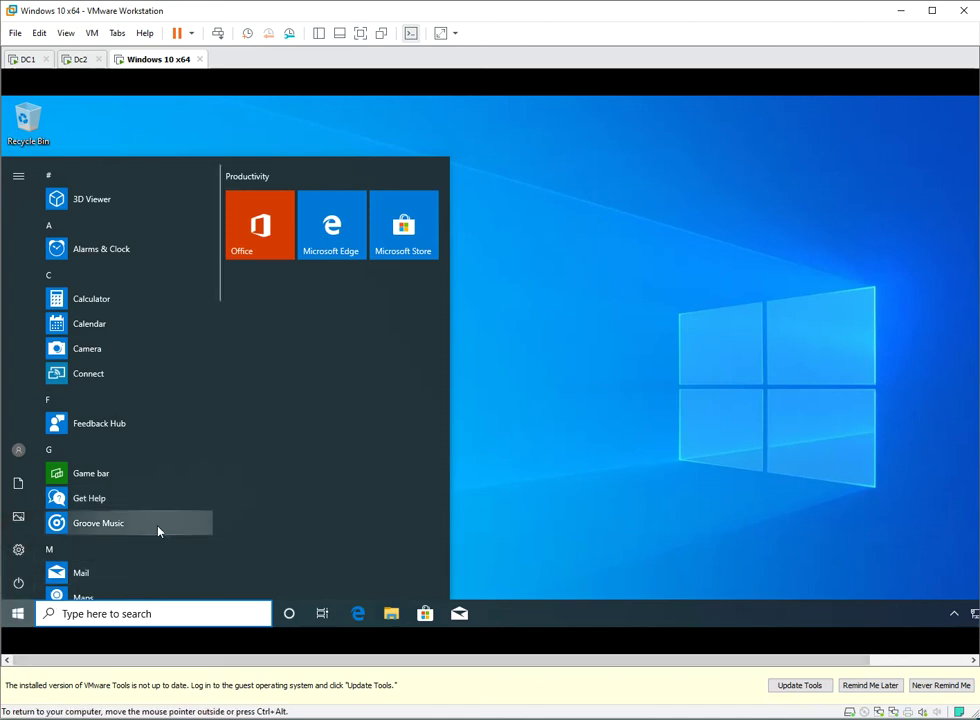
left_click(17, 550)
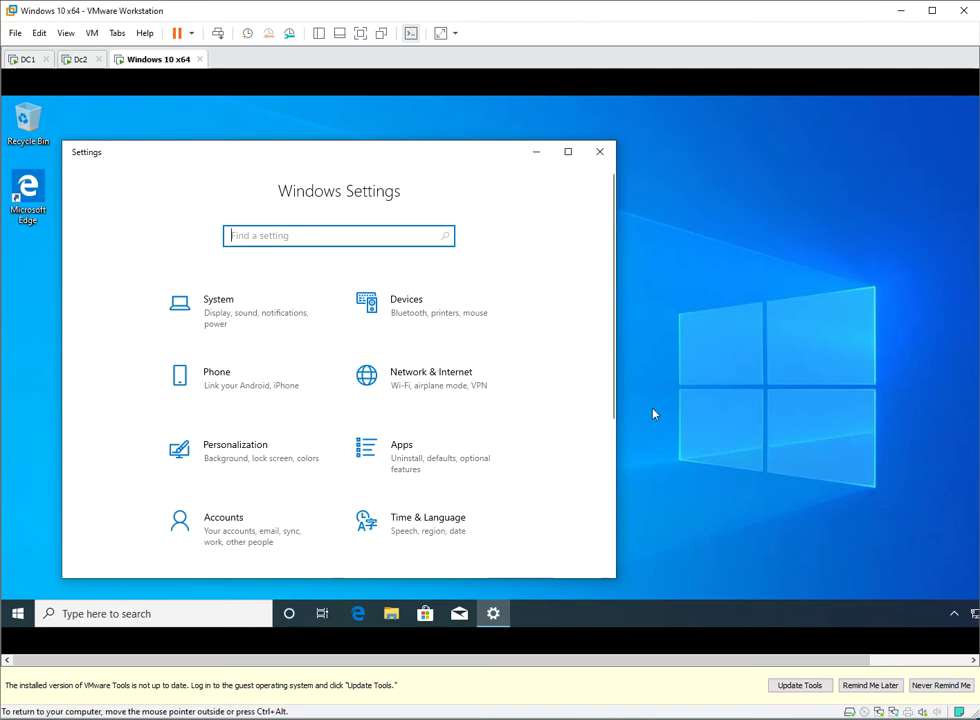
- Go to Apps > Optional features > Add a feature and browse the available list
left_click(401, 455)
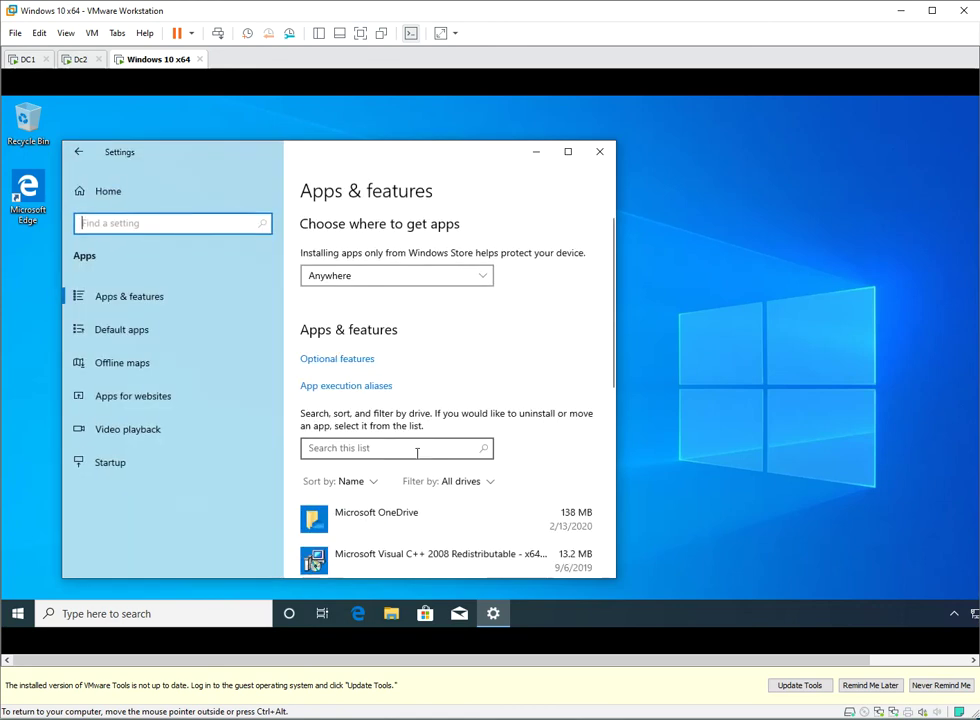
left_click(318, 362)
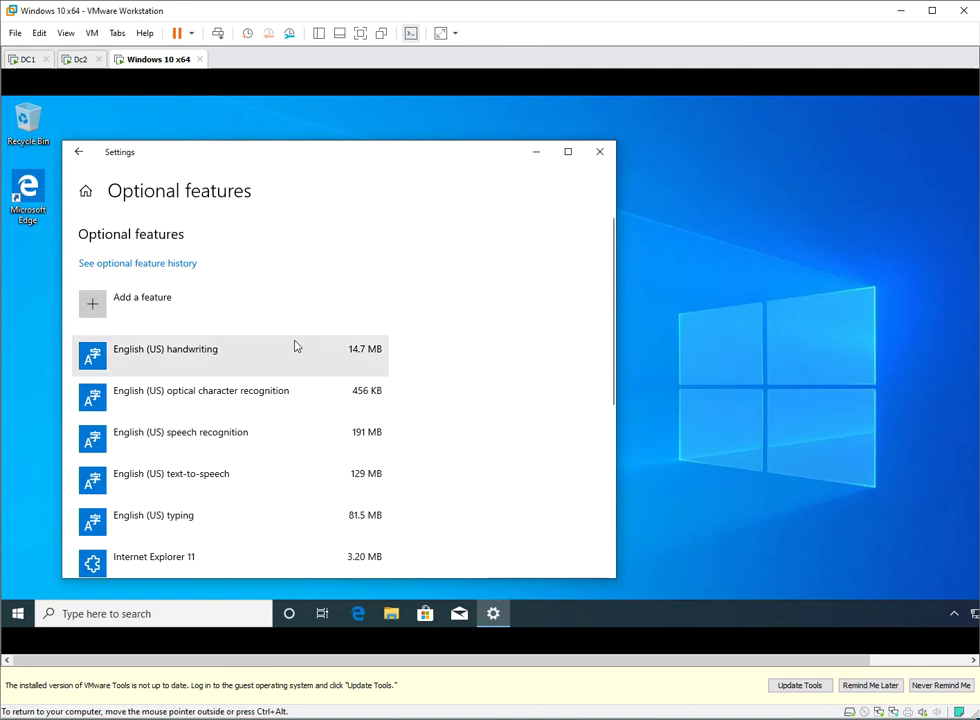
left_click(155, 305)
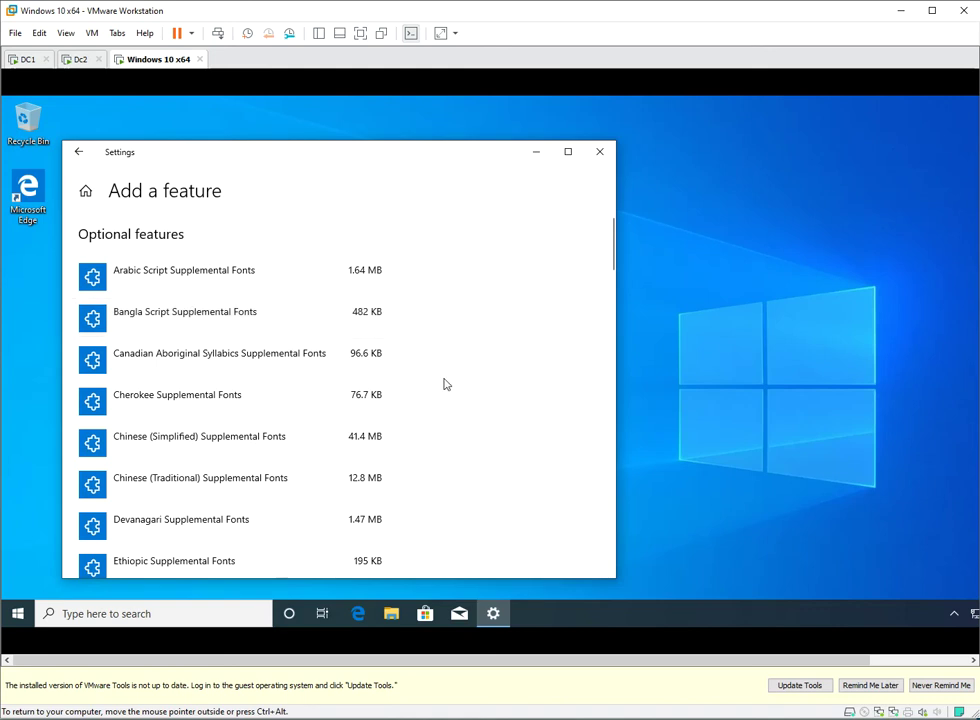
scroll(409, 389, "down", 6)
scroll(409, 389, "down", 8)
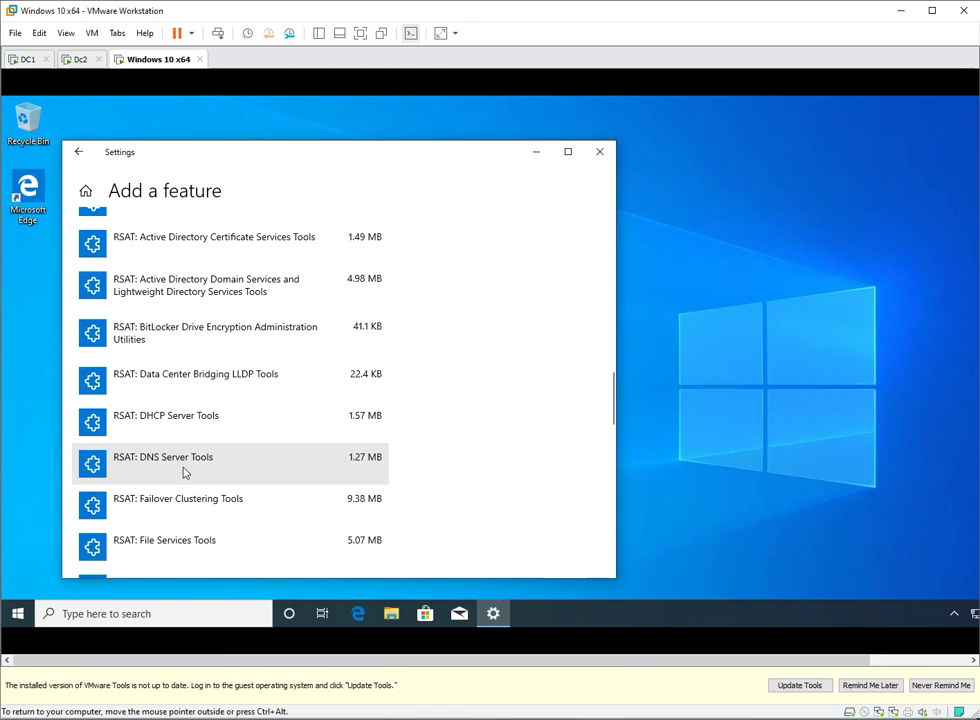
scroll(225, 460, "down", 3)
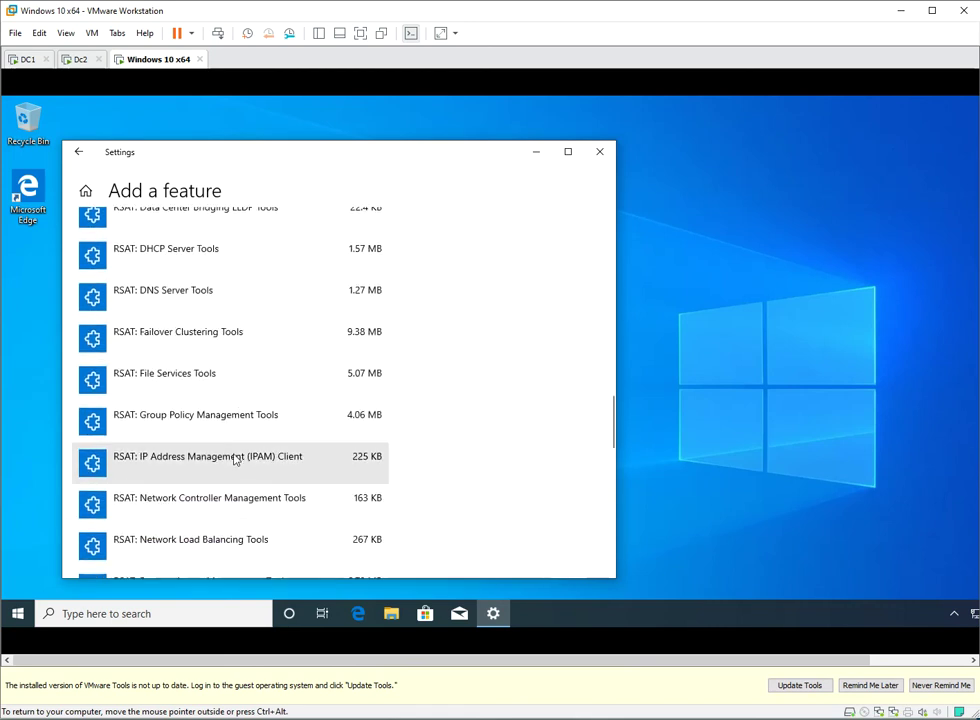
scroll(235, 458, "up", 3)
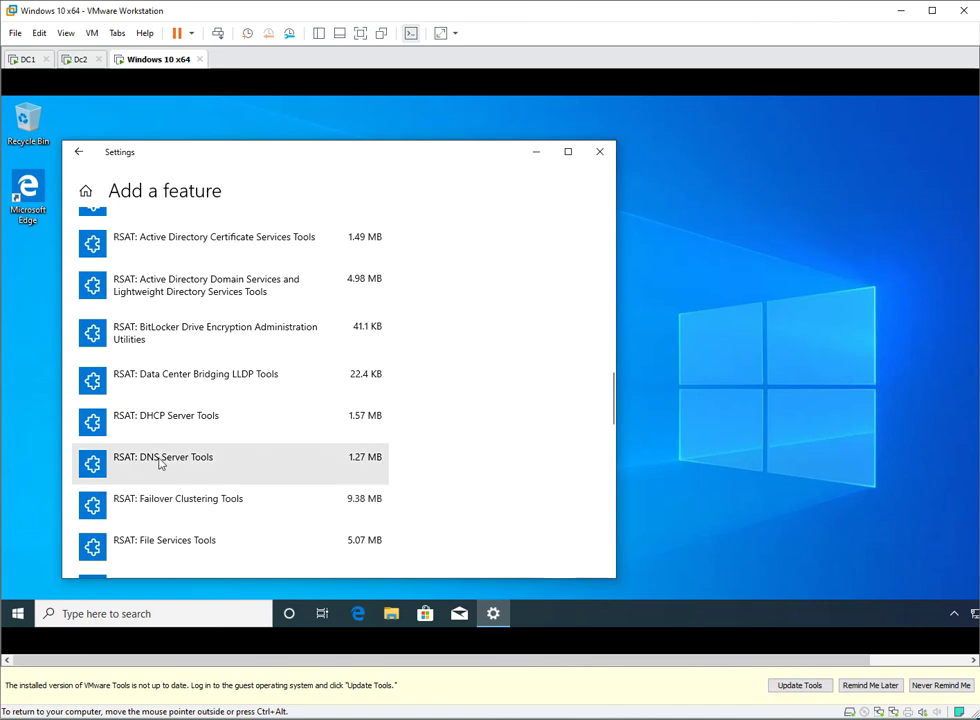
- Install RSAT Active Directory Domain Services tools and RSAT DNS Server Tools
left_click(166, 296)
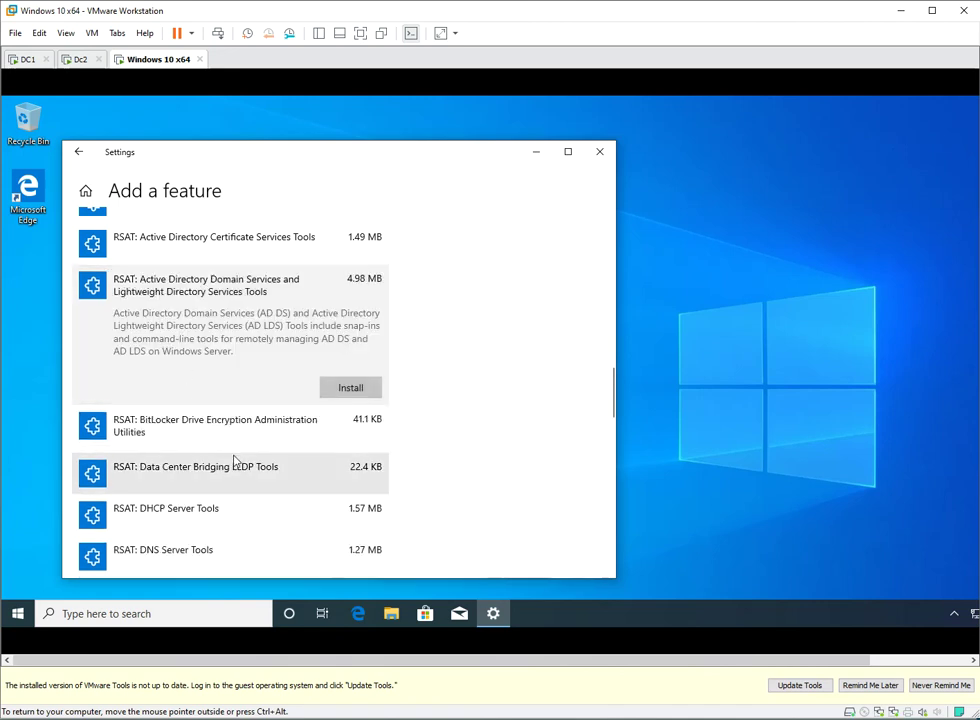
left_click(354, 387)
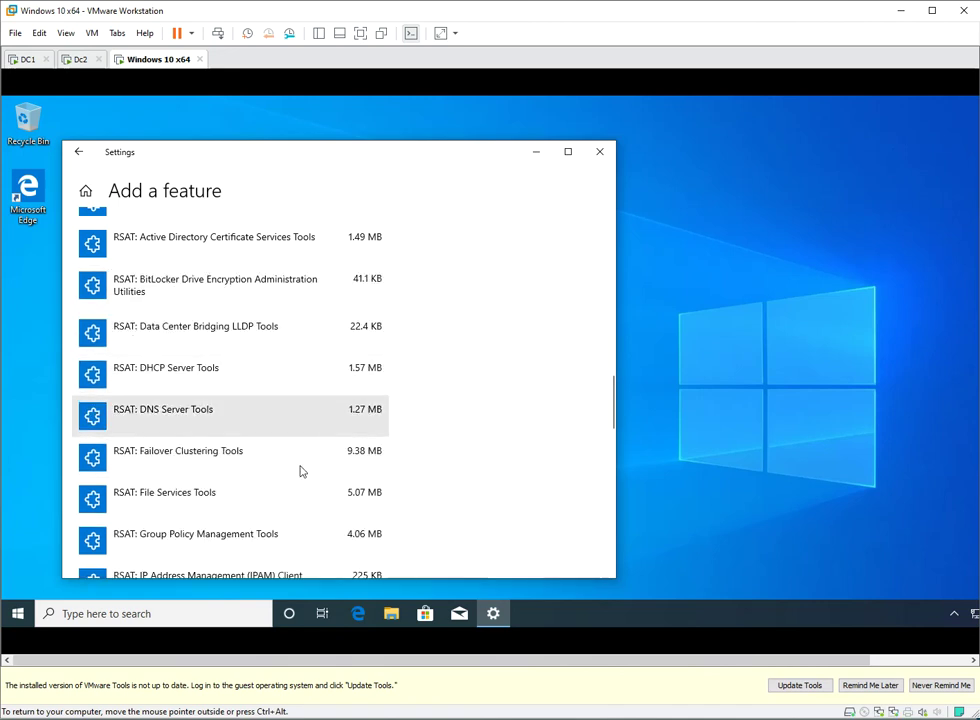
left_click(183, 418)
left_click(350, 500)
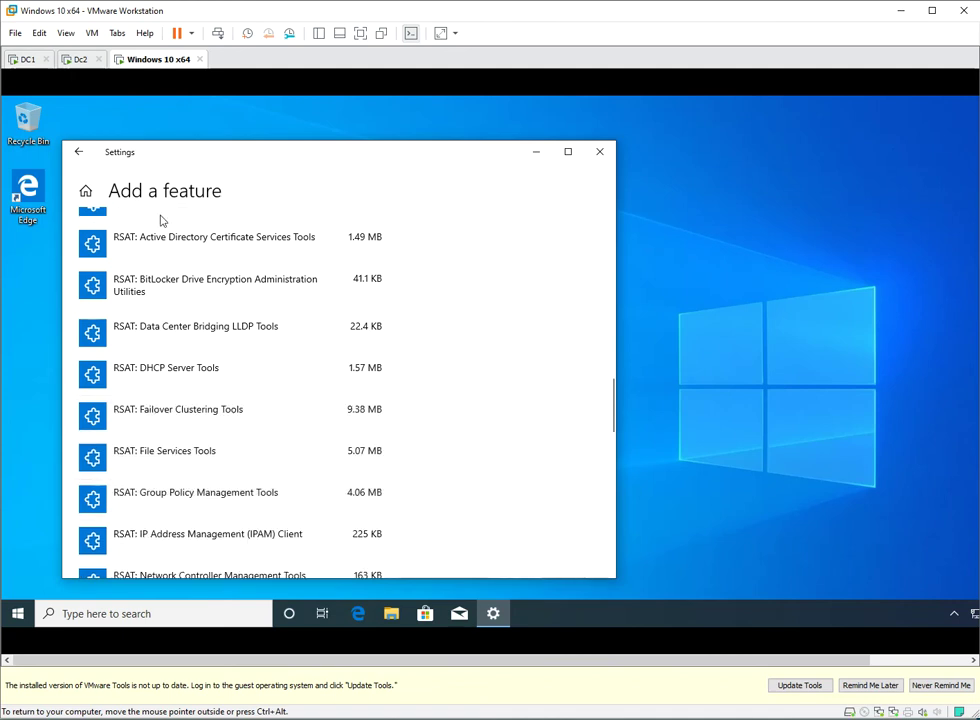
- Check the optional feature history shows RSAT AD DS/LDS Tools and DNS Server Tools installed successfully
left_click(79, 155)
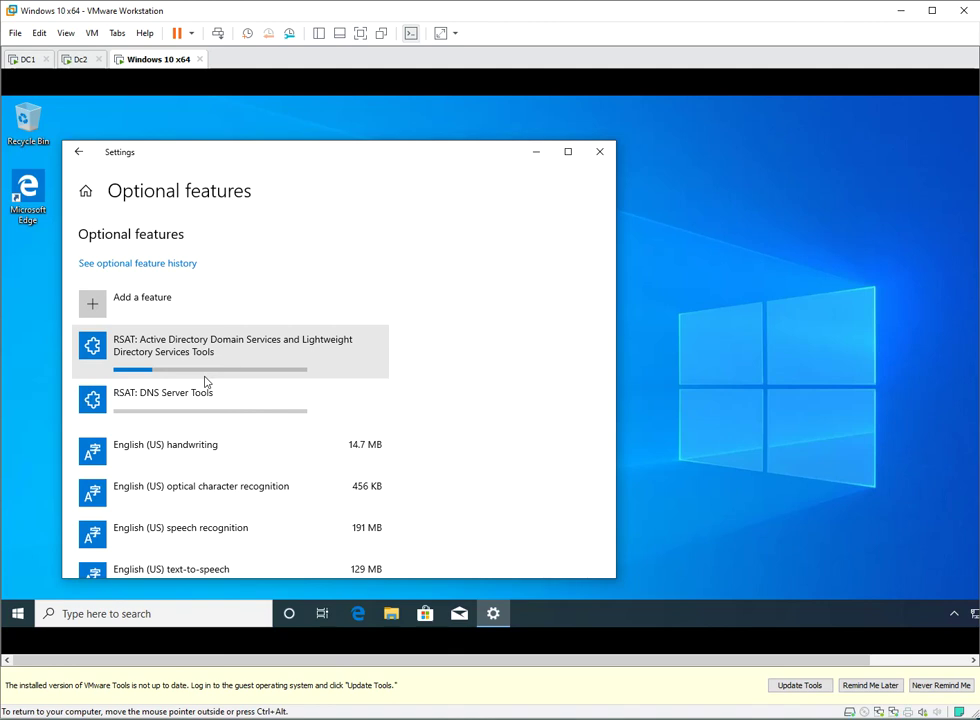
key("ctrl+alt")
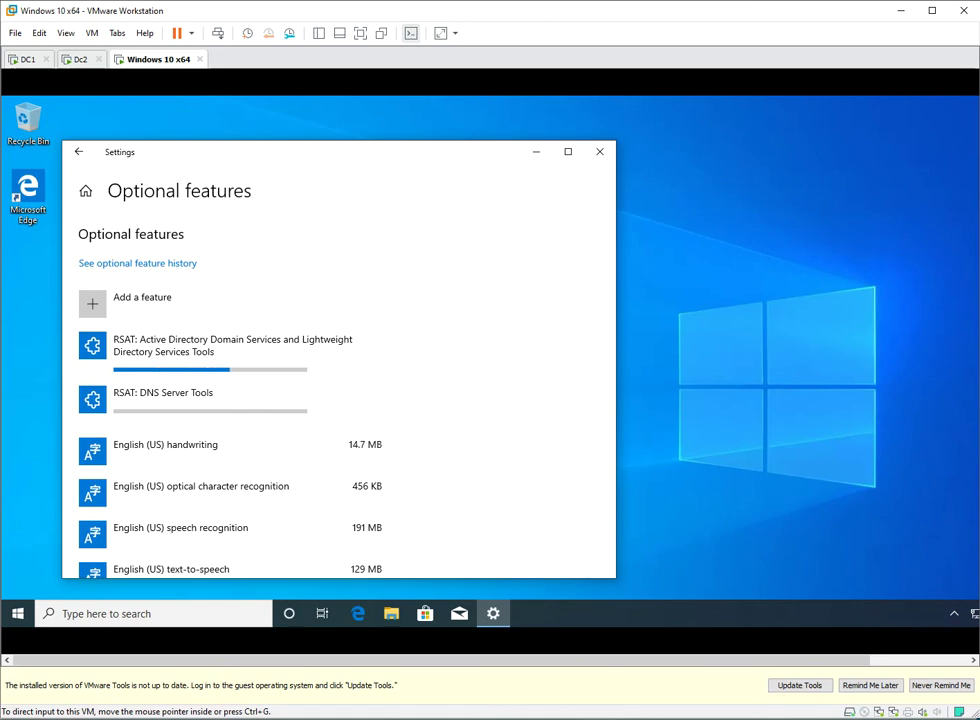
mouse_move(556, 246)
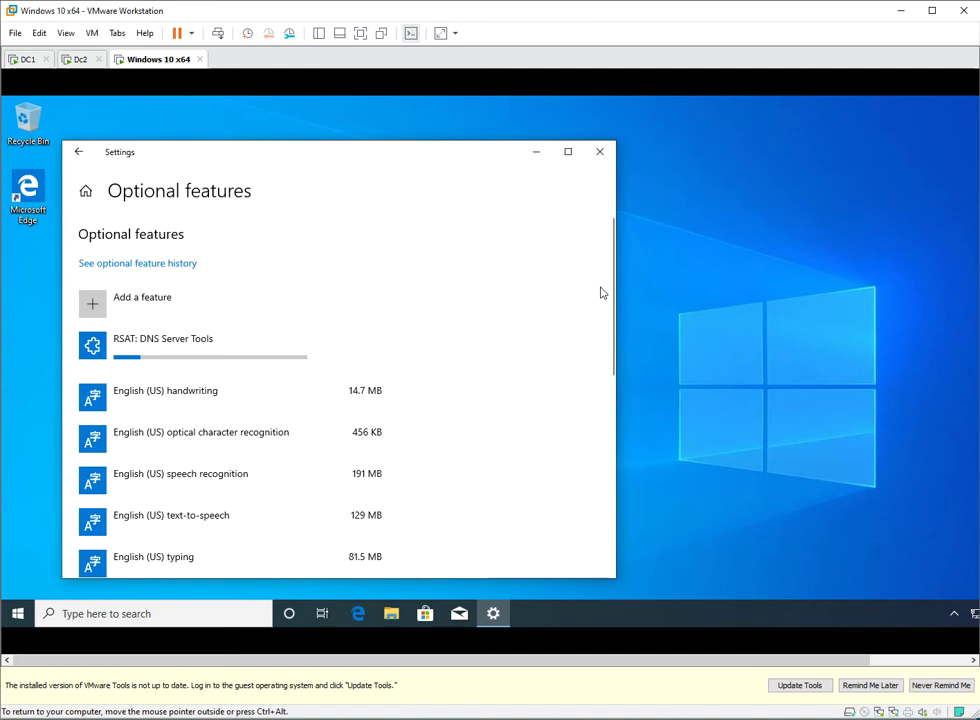
left_click(131, 273)
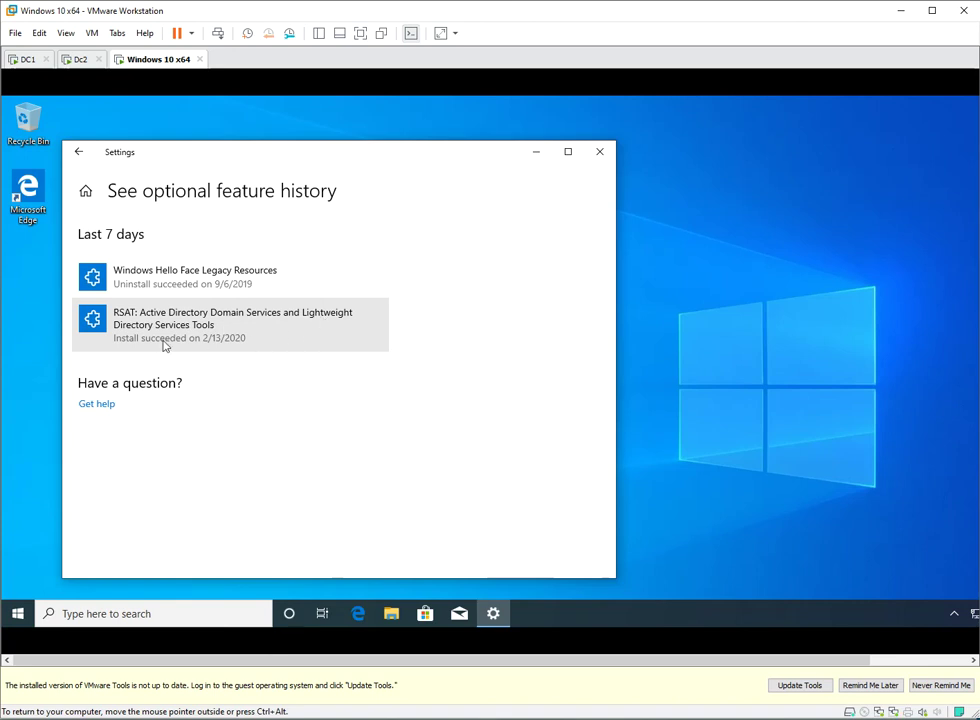
left_click(70, 158)
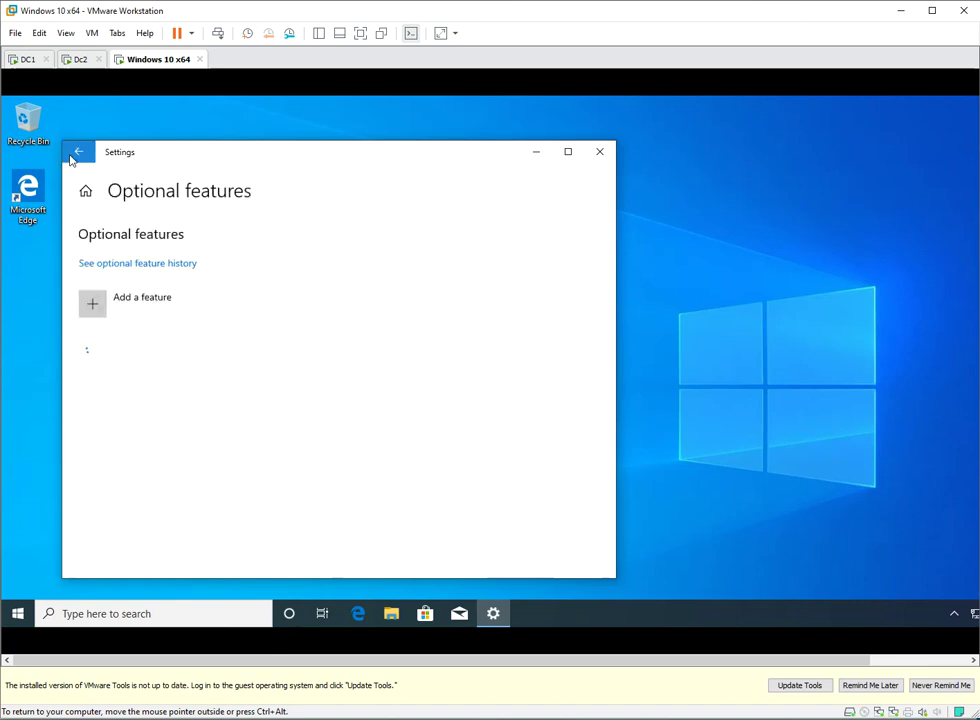
left_click(145, 264)
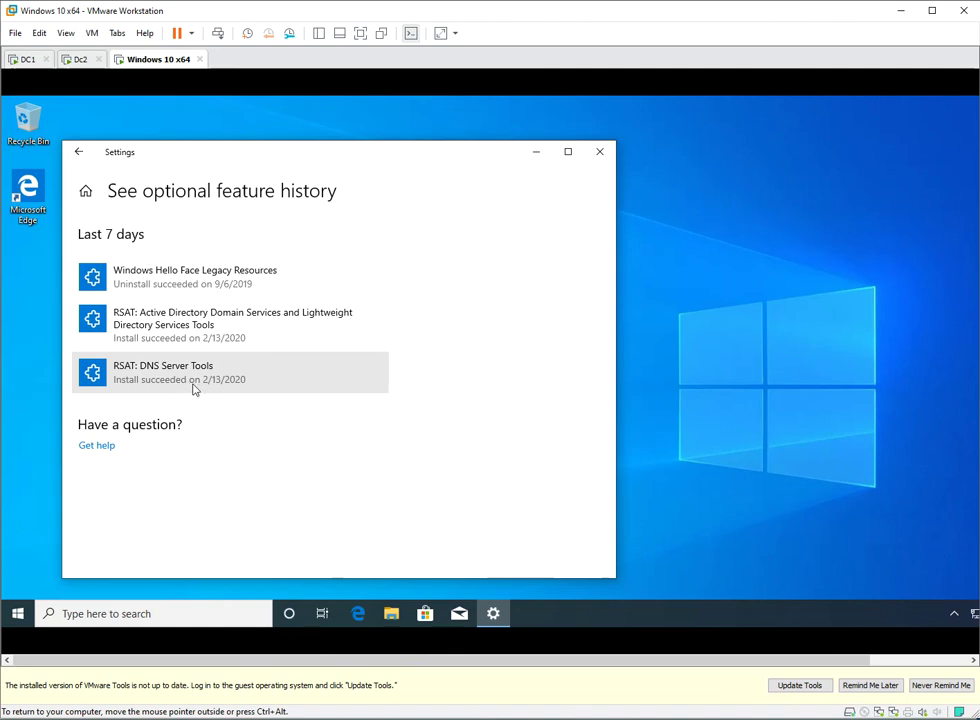
- Launch Active Directory Users and Computers from Windows Administrative Tools and close Settings
left_click(18, 614)
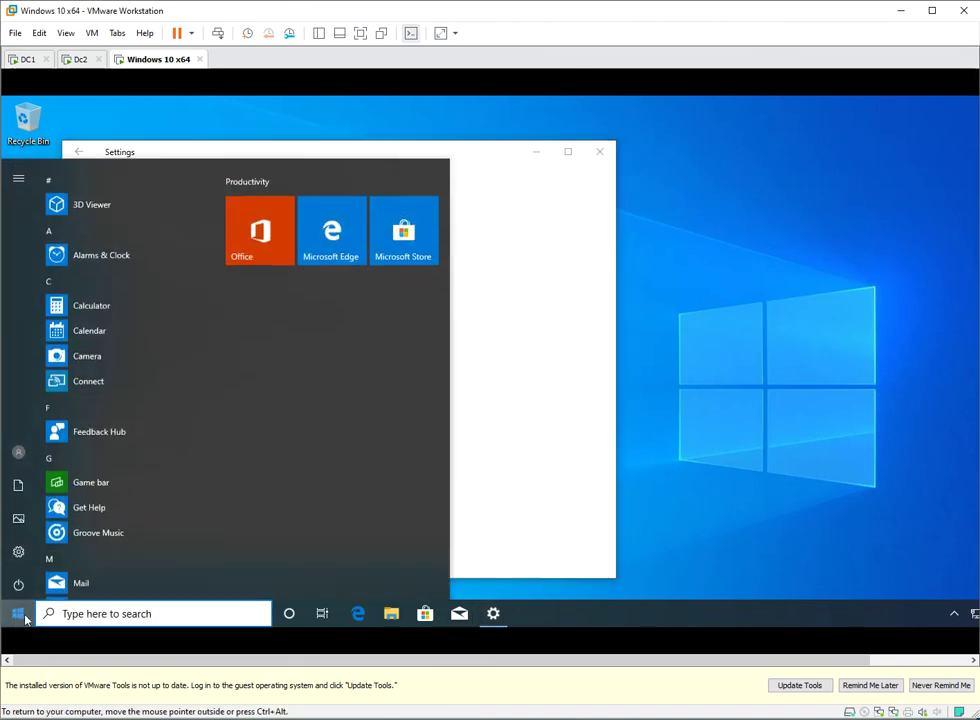
scroll(88, 381, "down", 10)
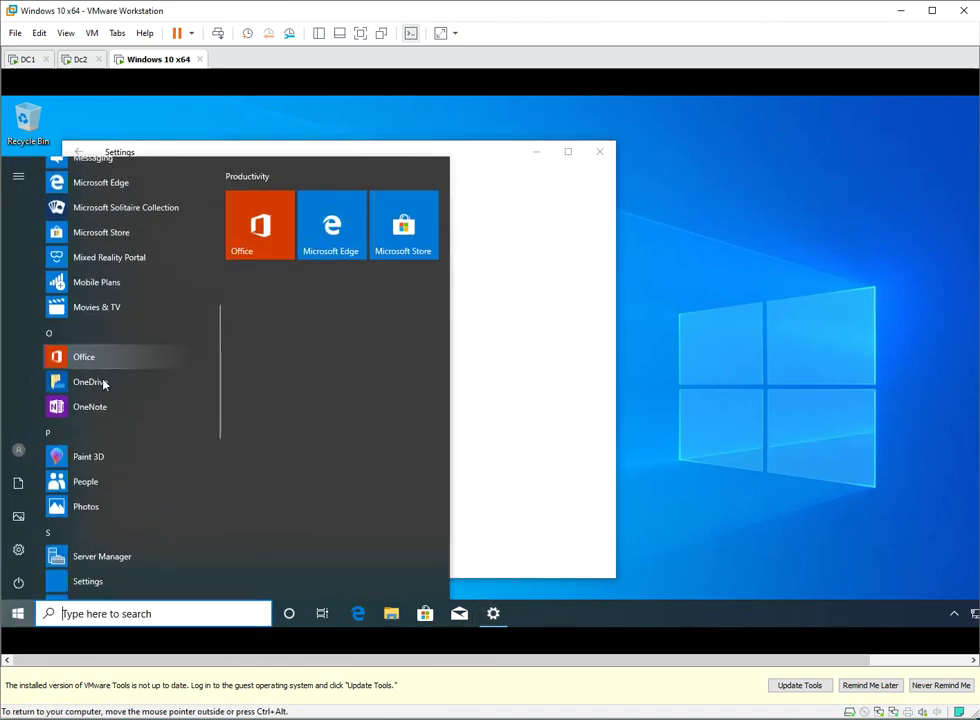
scroll(149, 453, "down", 3)
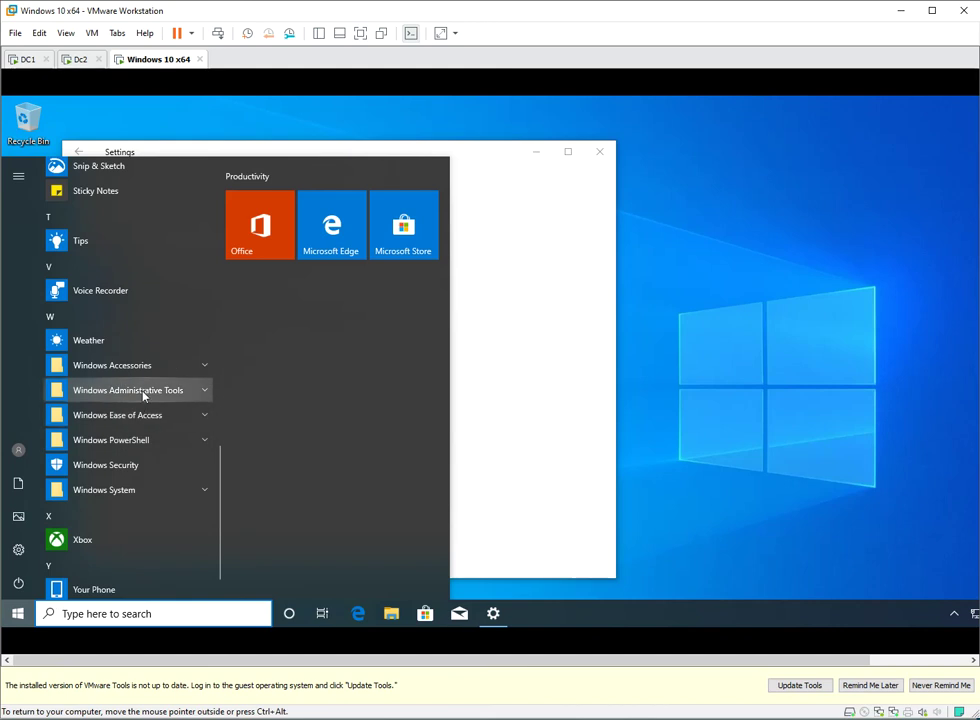
left_click(145, 392)
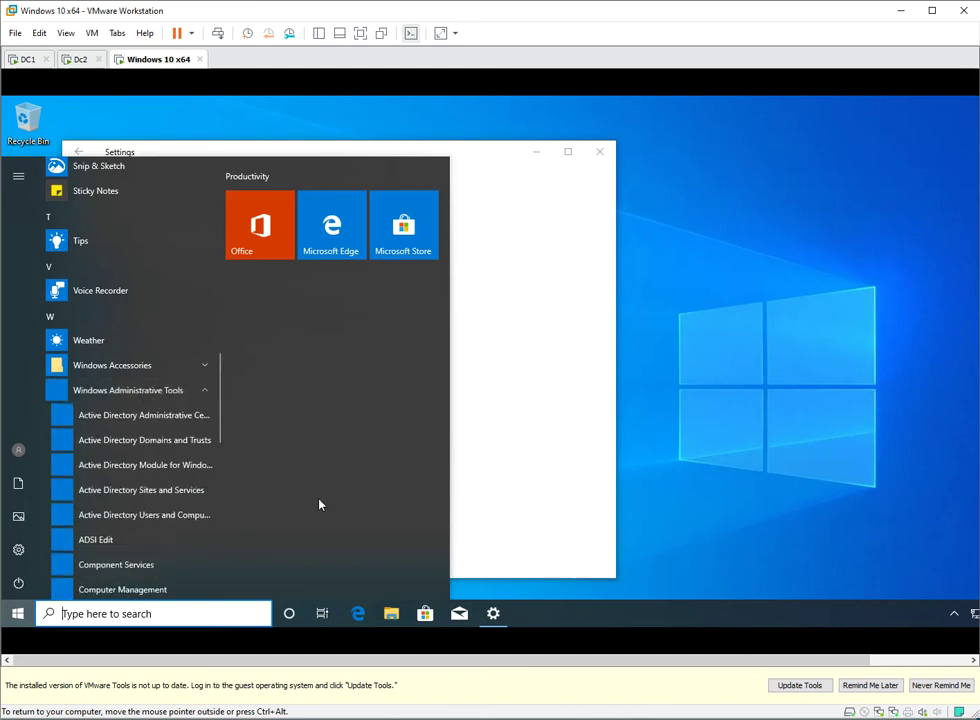
left_click(134, 516)
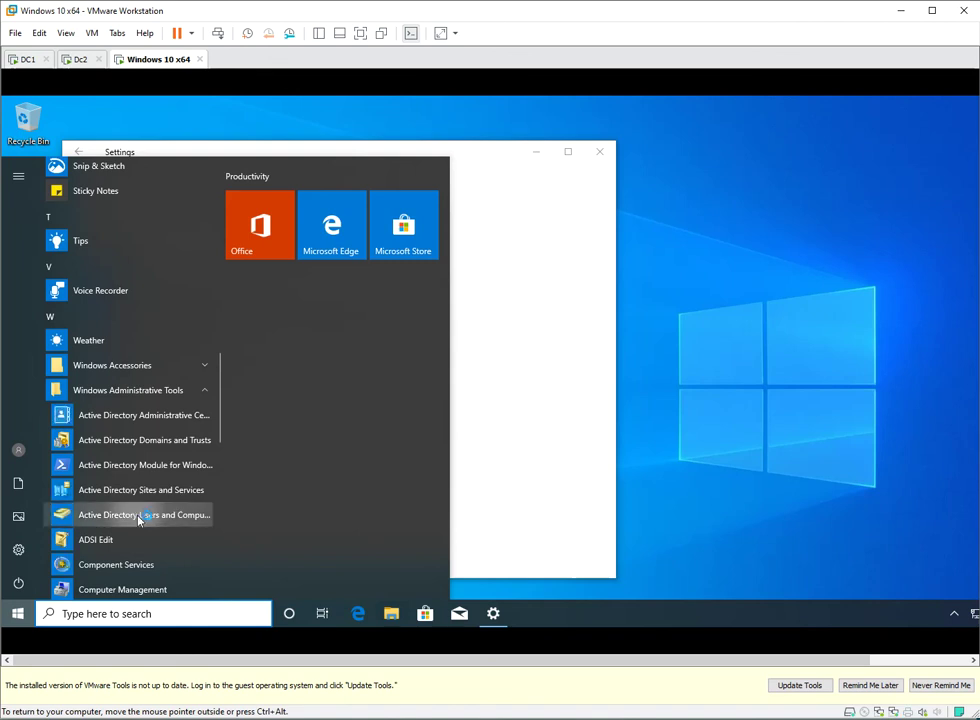
left_click(600, 152)
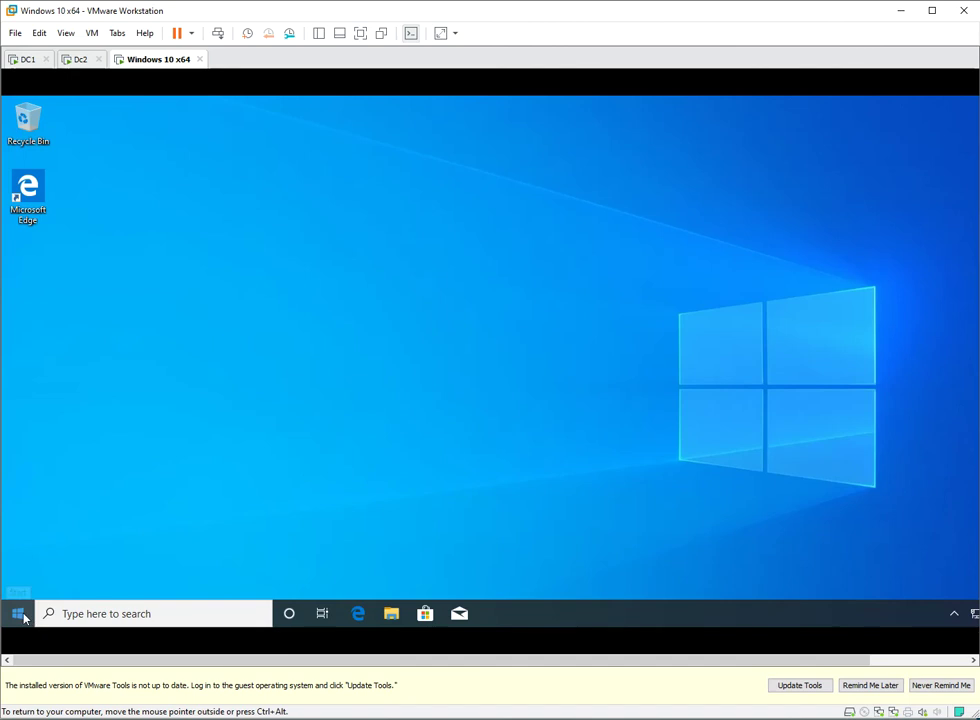
left_click(16, 614)
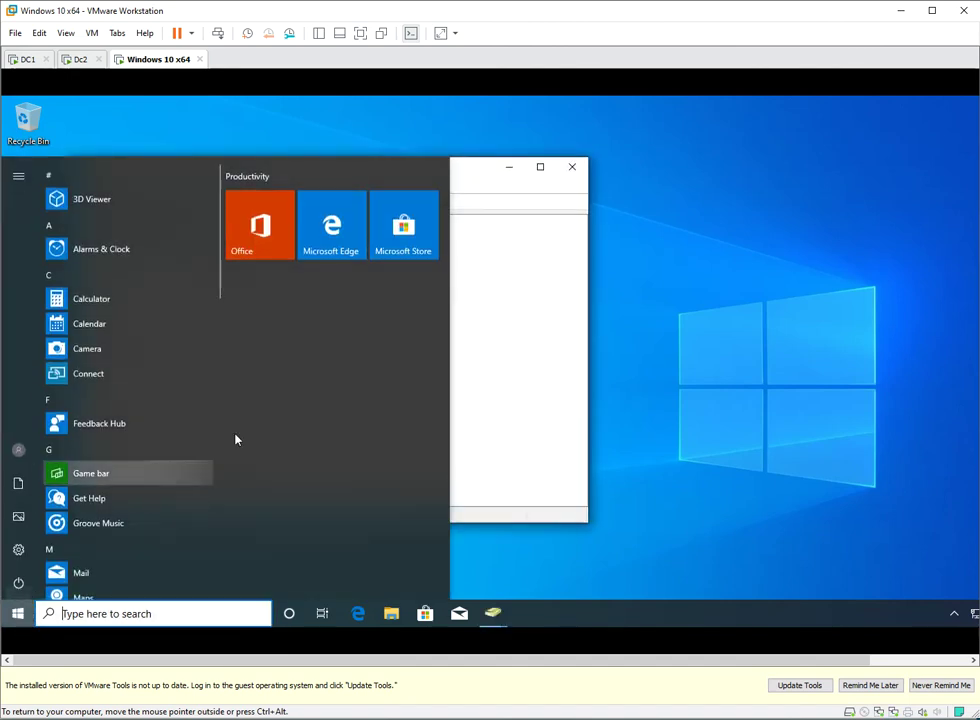
- Expand ad.4DrubrikPEF.com, view its Users container, and close the duplicate ADUC window
left_click(77, 246)
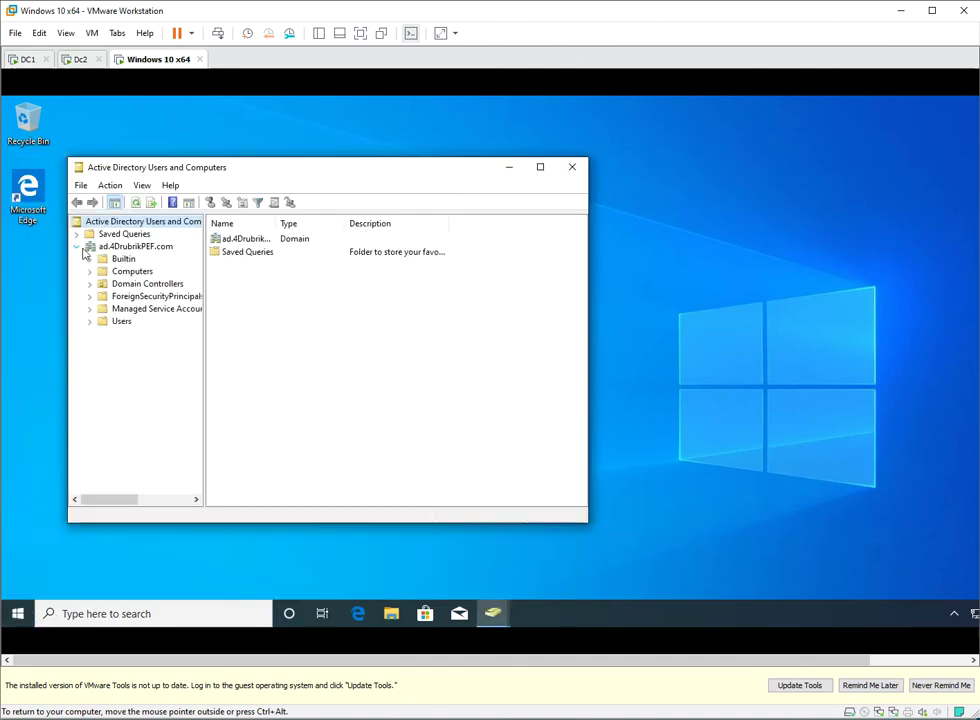
left_click(122, 321)
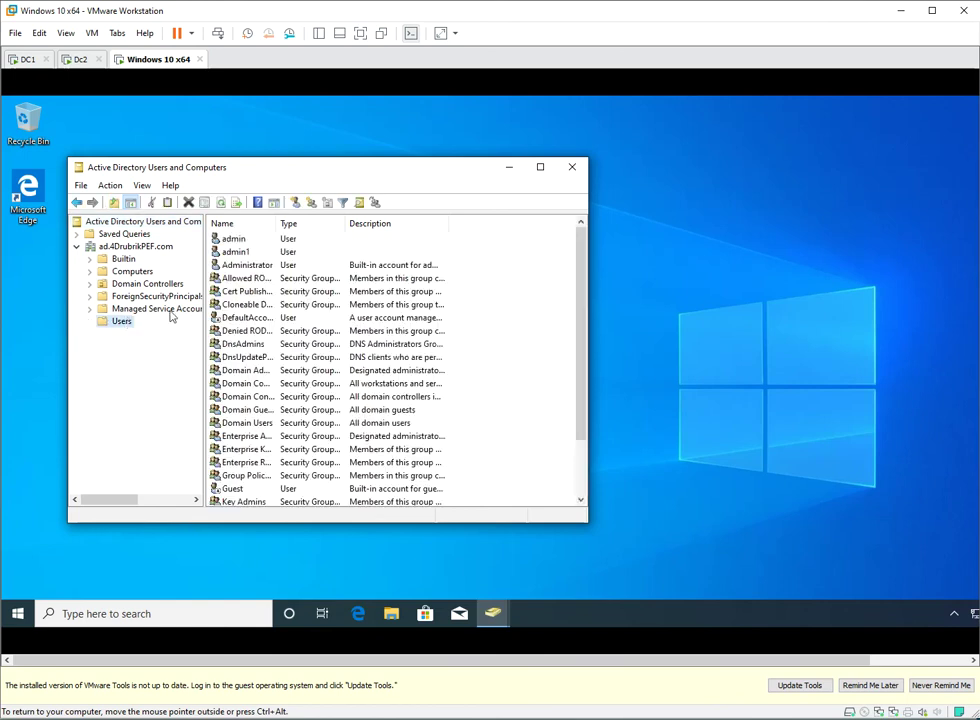
left_click(245, 252)
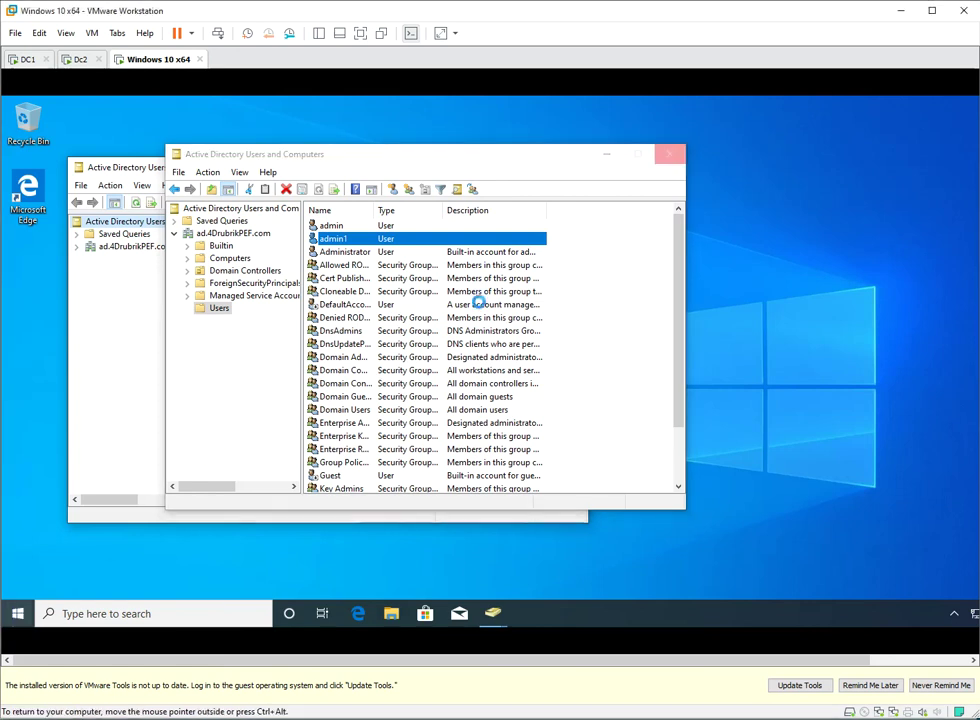
left_click(577, 190)
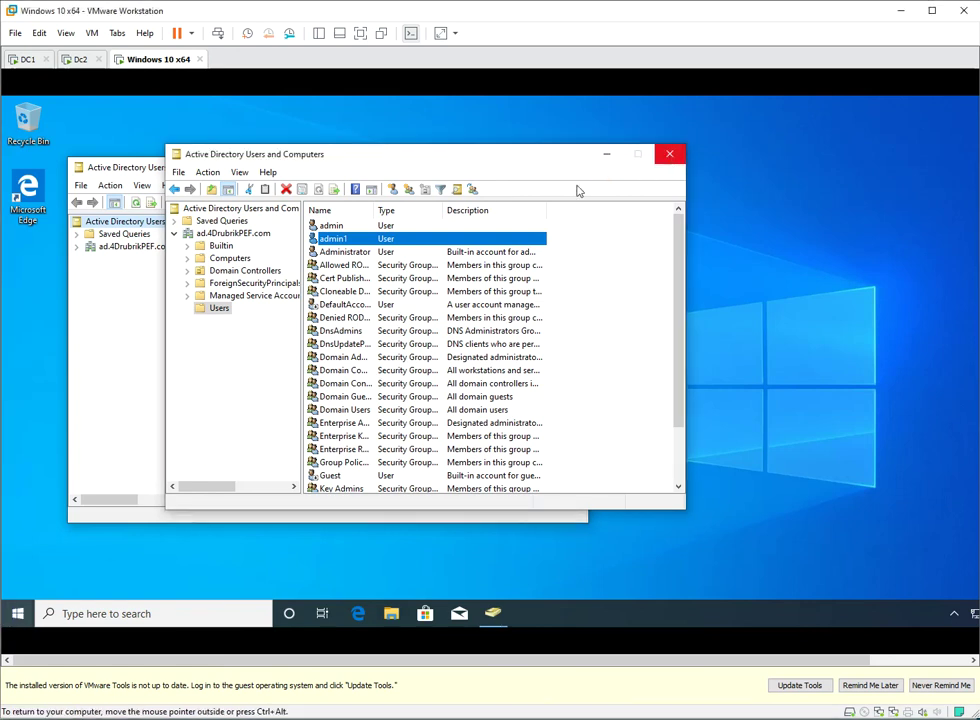
left_click(670, 153)
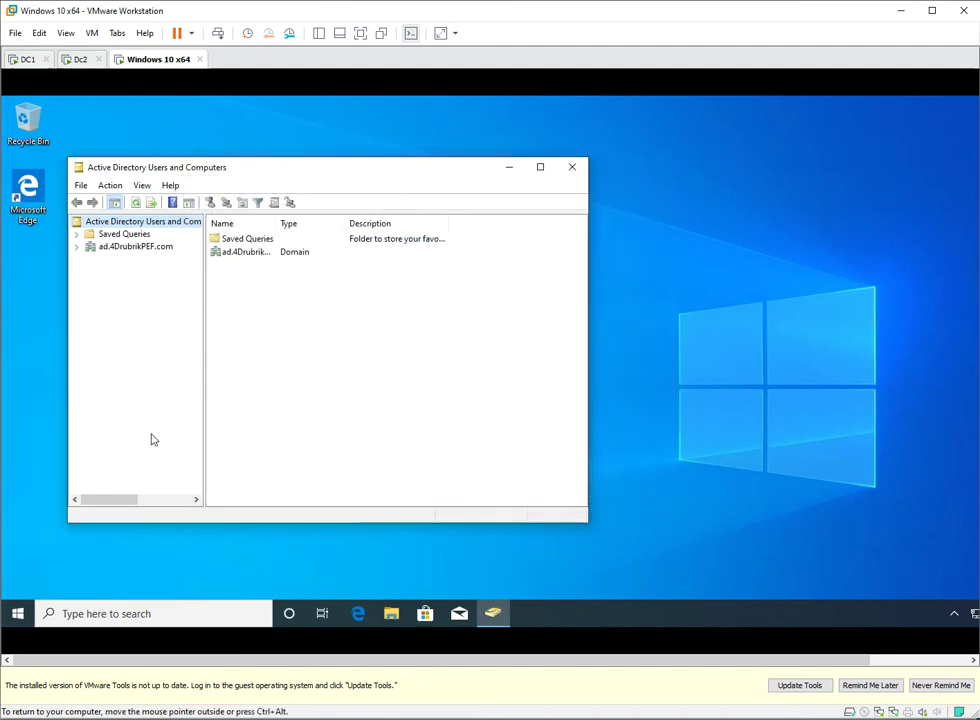
left_click(18, 613)
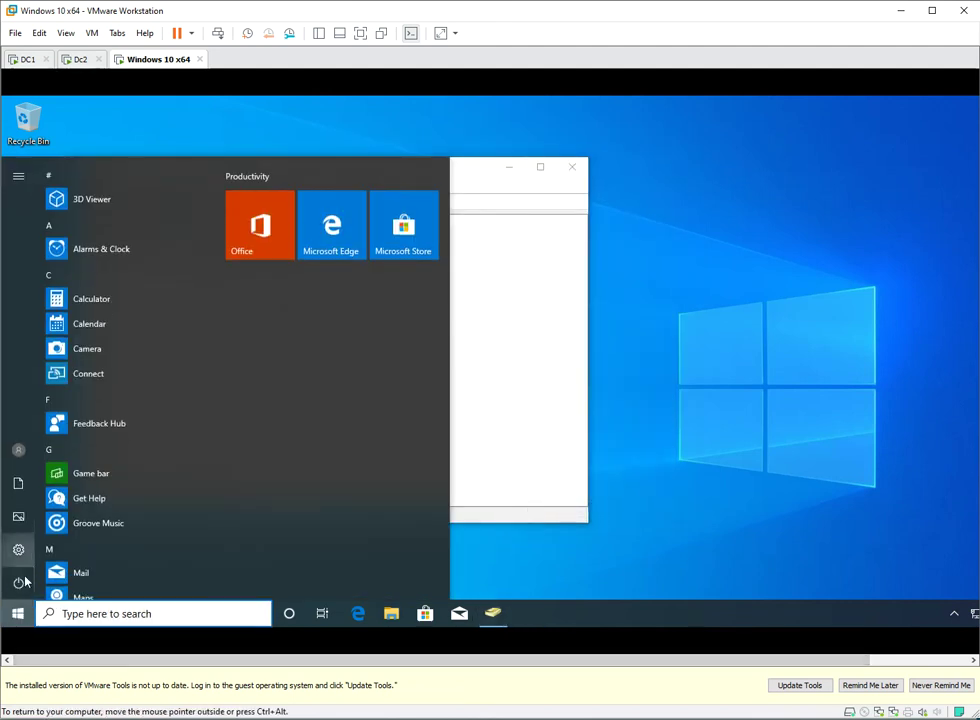
- Launch the DNS tool from Windows Administrative Tools, also searching Start for 'dns' and 'act'
scroll(88, 450, "down", 6)
scroll(98, 487, "down", 3)
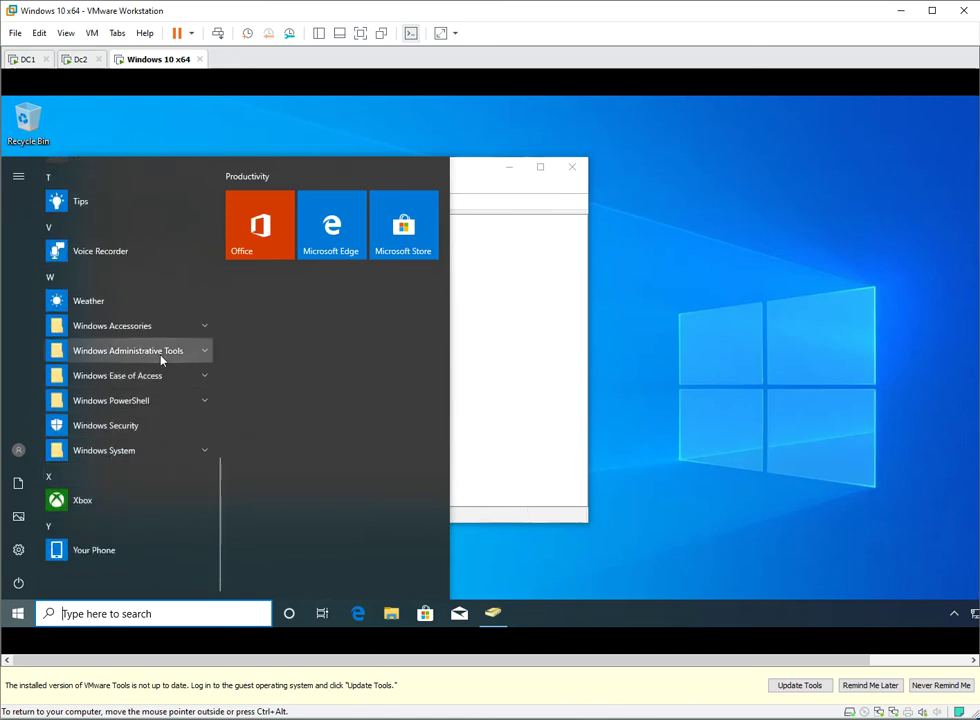
left_click(203, 350)
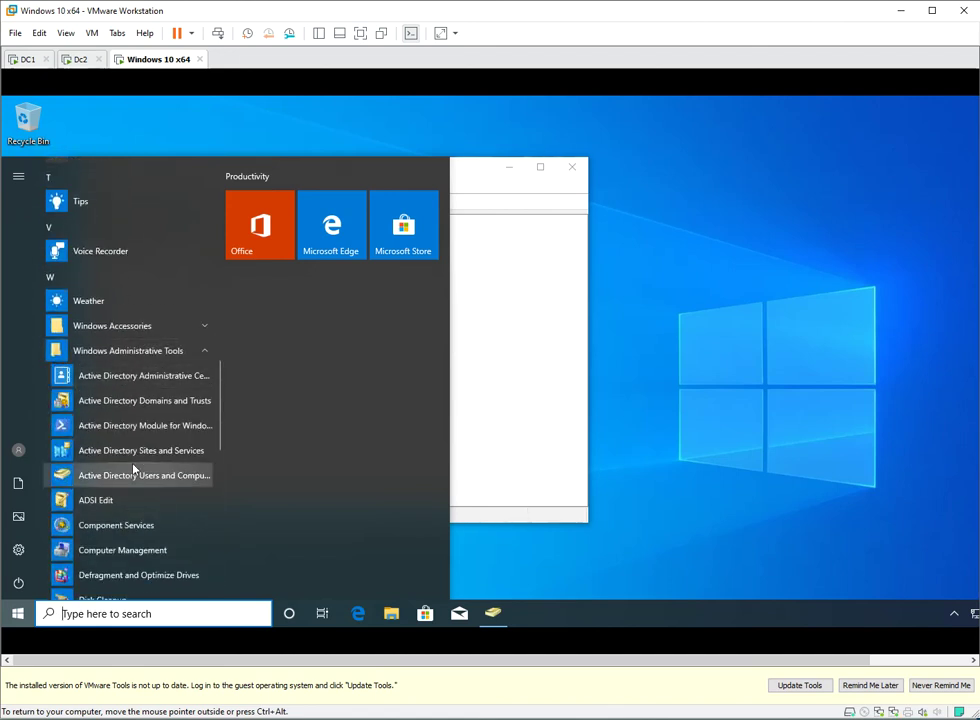
scroll(135, 468, "down", 2)
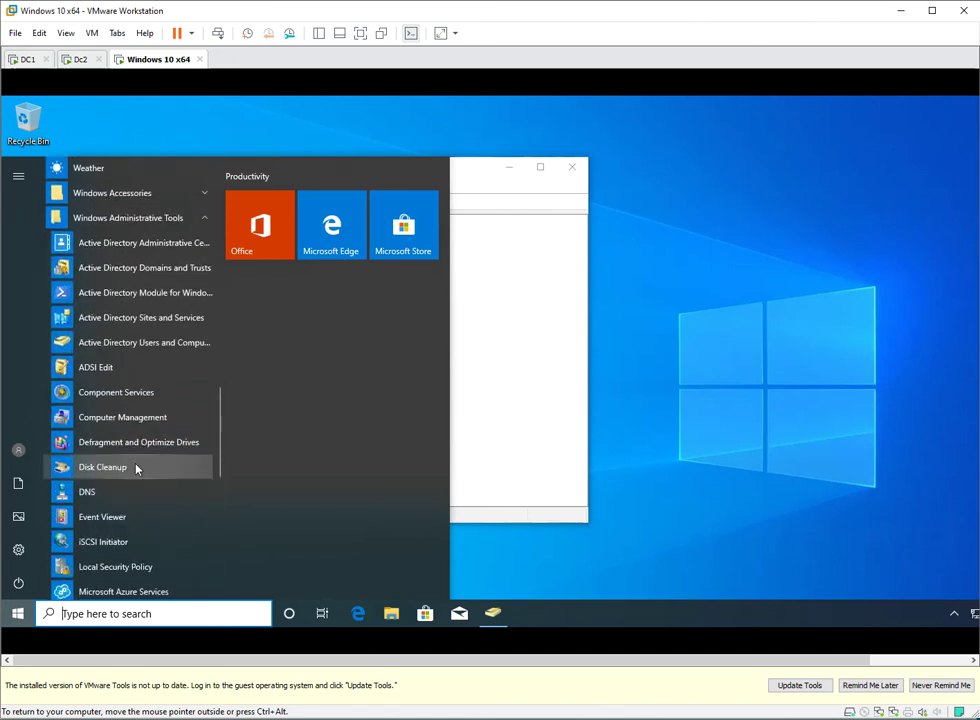
left_click(88, 492)
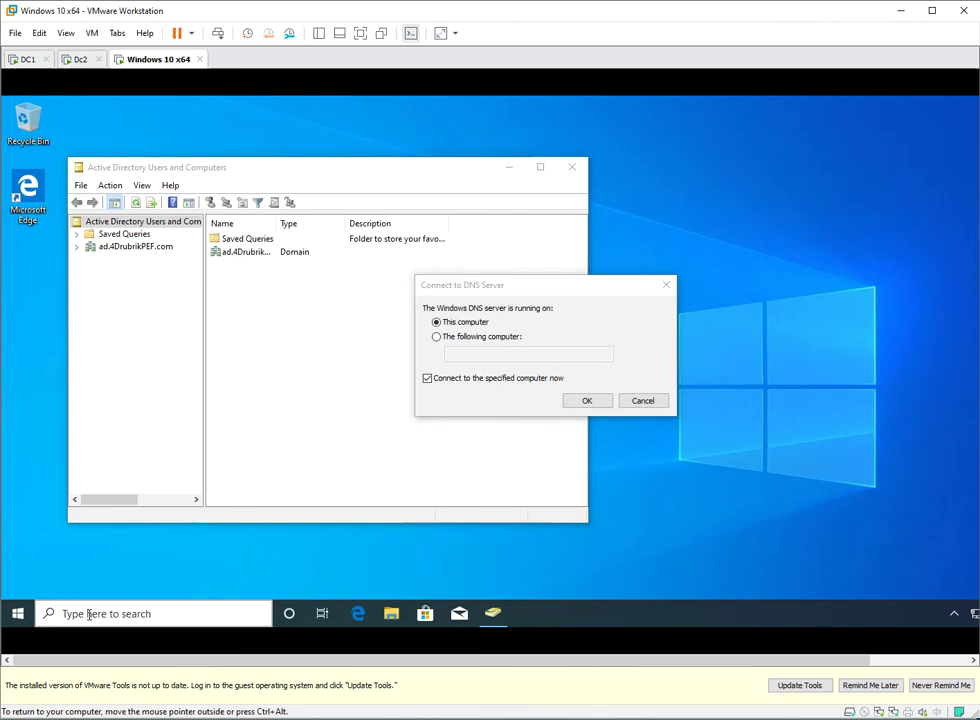
left_click(94, 614)
type("dns")
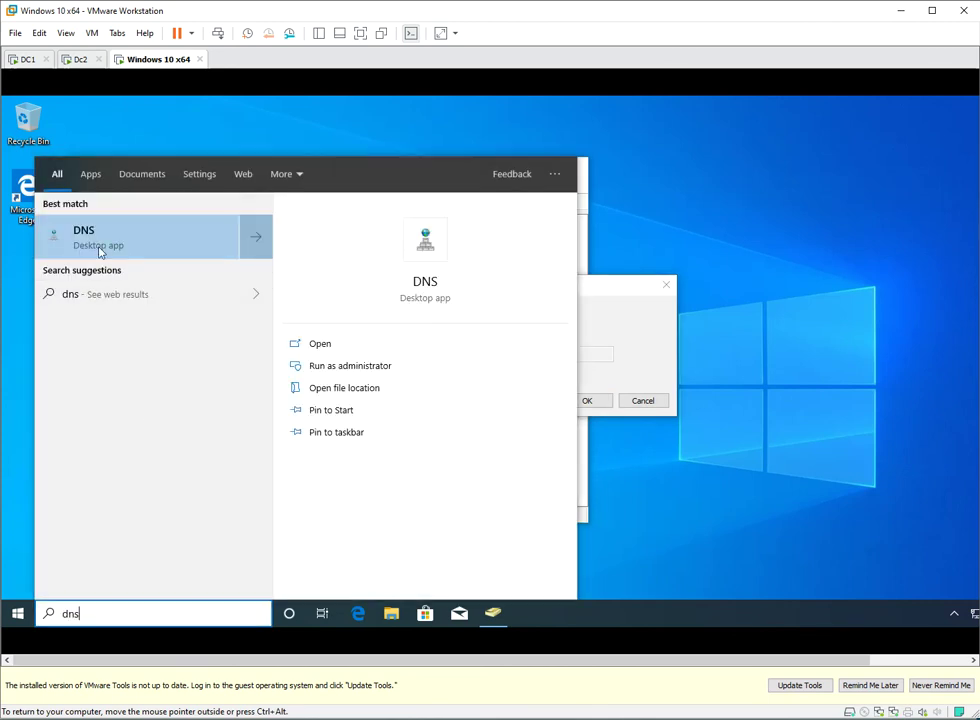
key("BackSpace")
key("BackSpace")
key("BackSpace")
type("act")
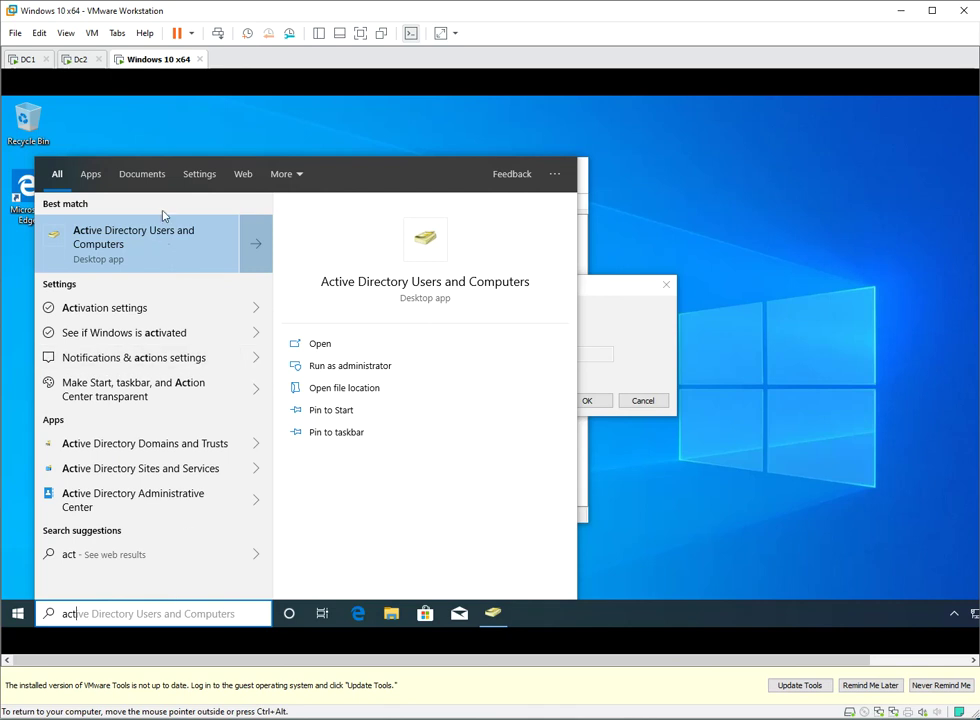
left_click(503, 304)
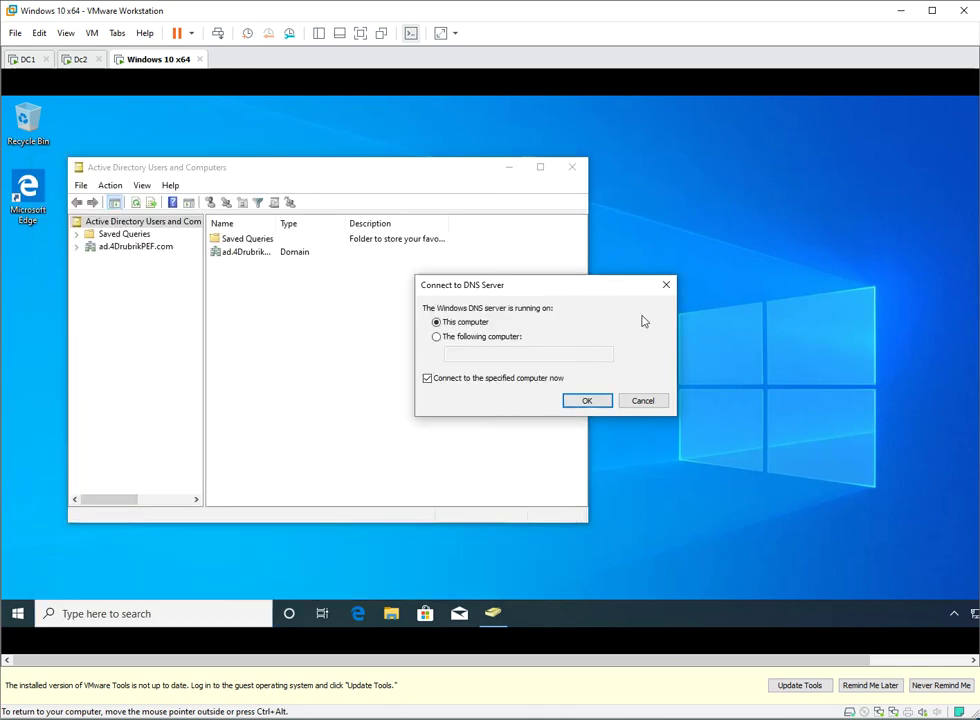
- In Connect to DNS Server, choose The following computer and enter server2016-1
left_click(475, 343)
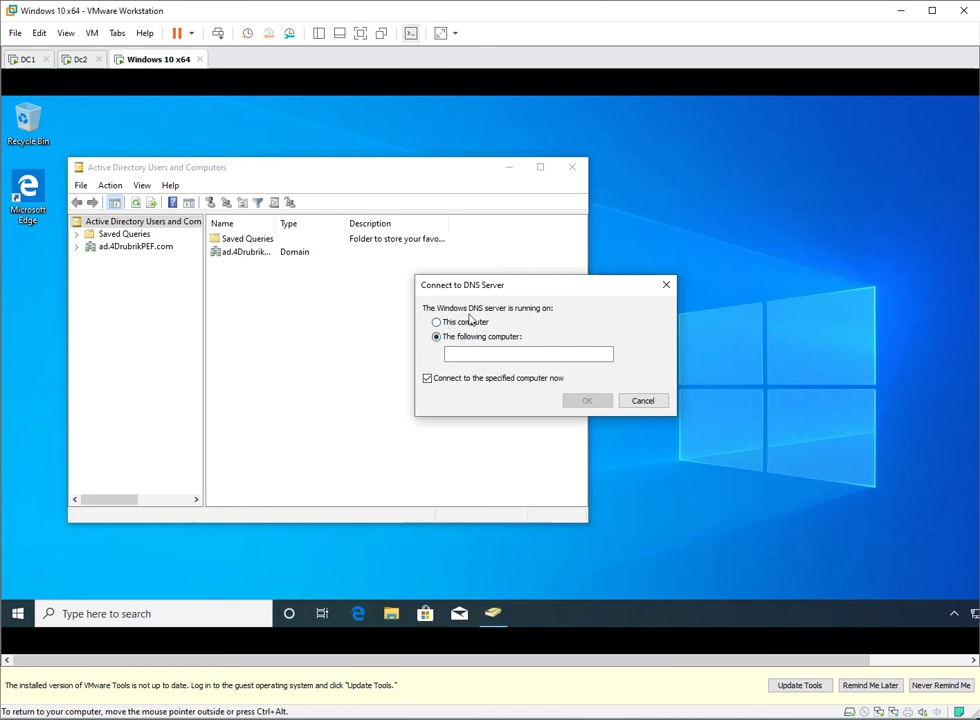
left_click(505, 358)
type("server2016-1")
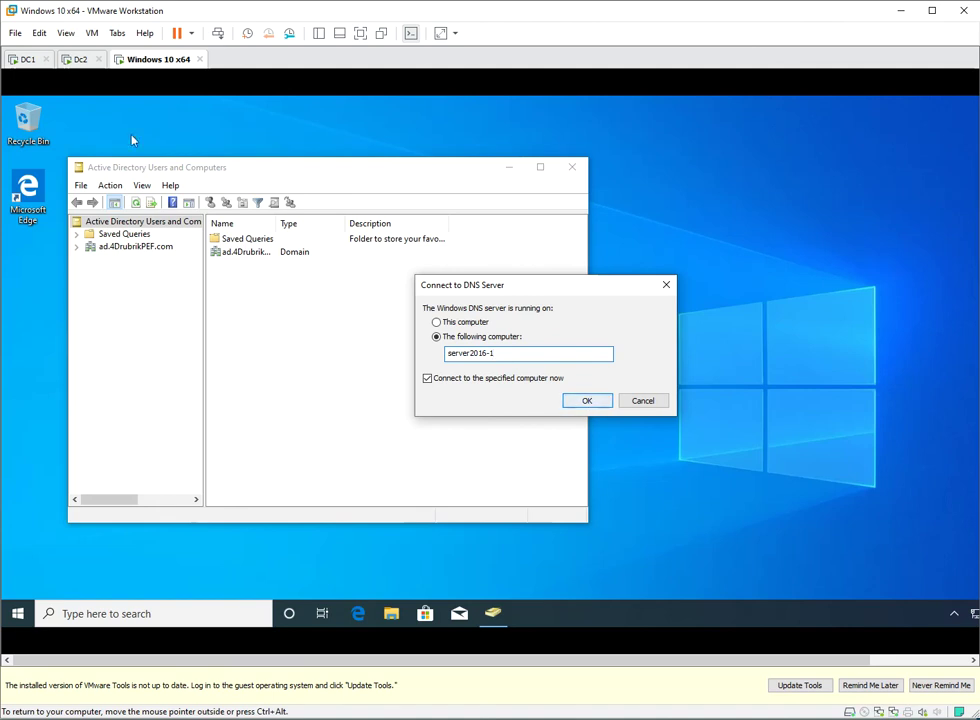
- Switch to DC1 and sign in as the domain administrator with the admin password
left_click(26, 60)
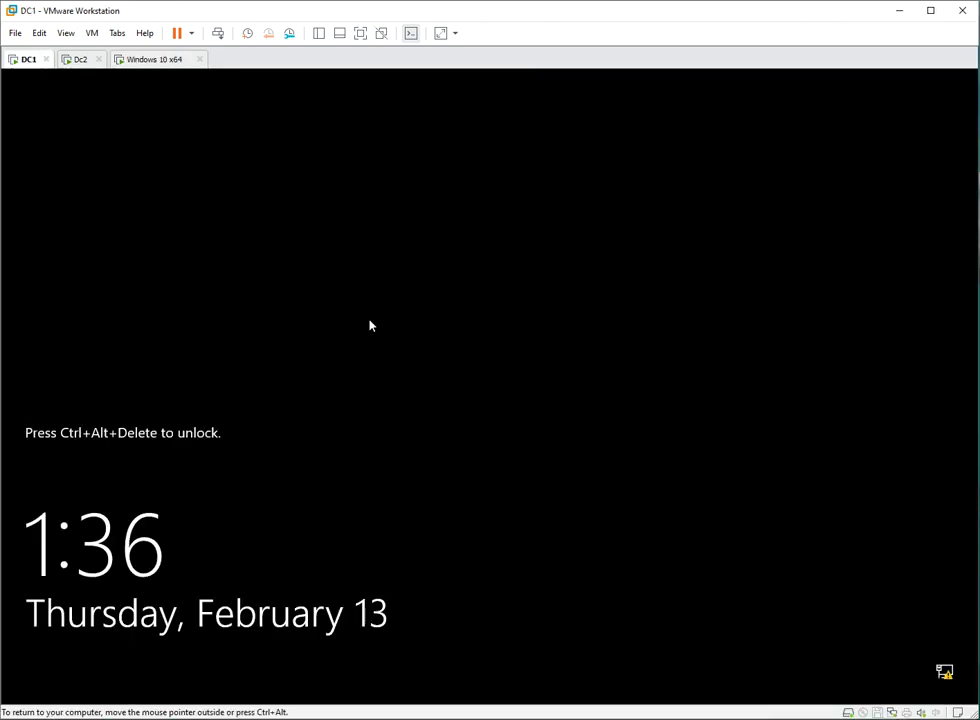
left_click(218, 34)
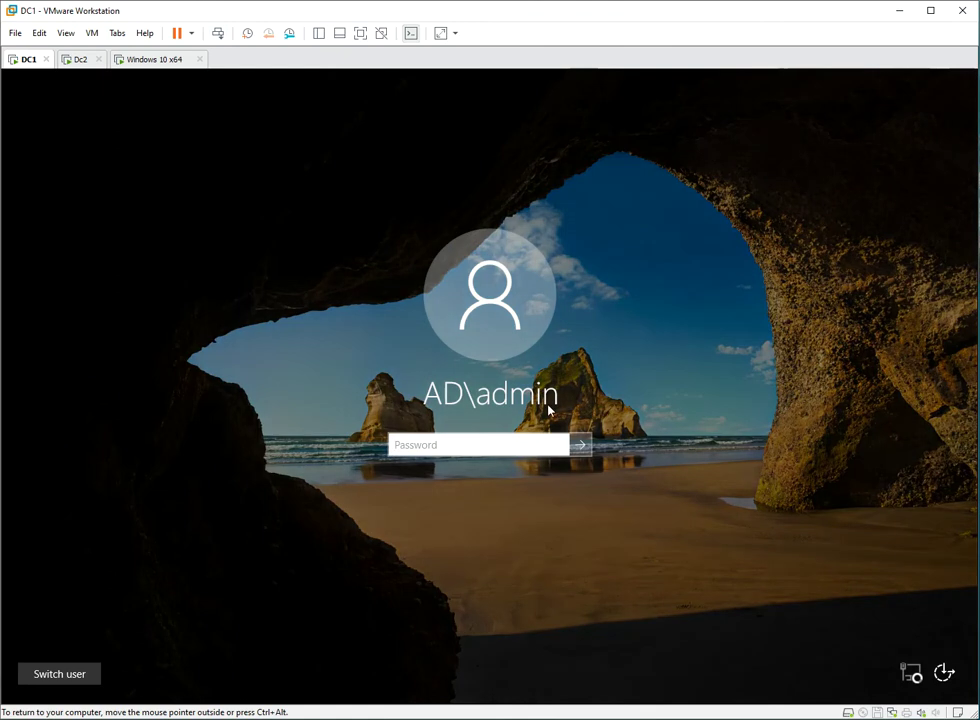
type("P")
key("BackSpace")
type("Pa")
key("Return")
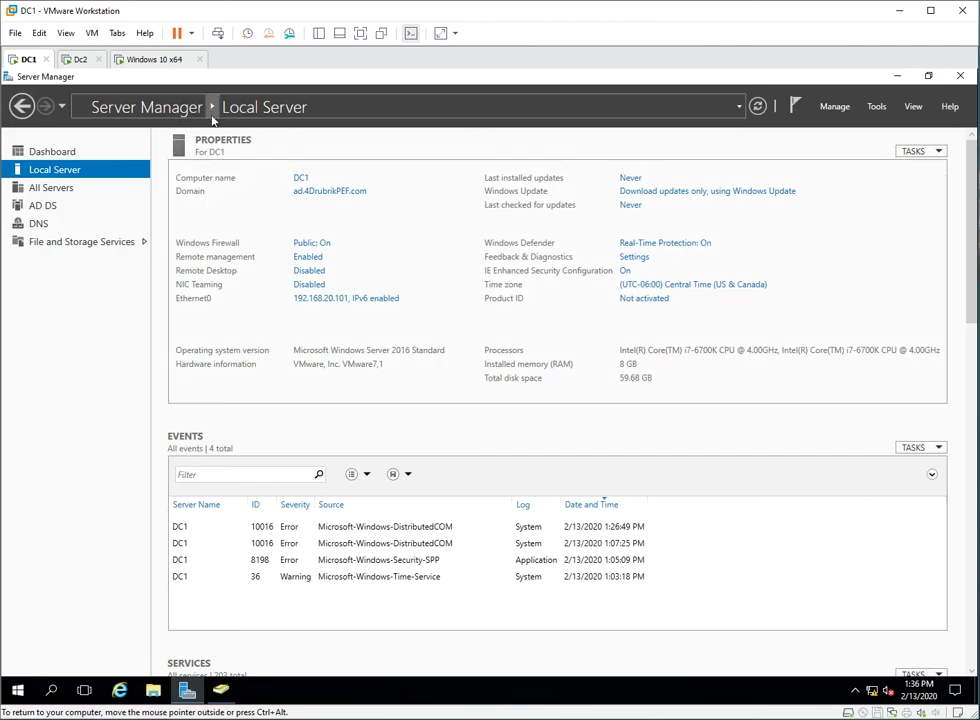
- On the Windows 10 client, replace the computer name with DC1 and connect DNS Manager to it
left_click(150, 60)
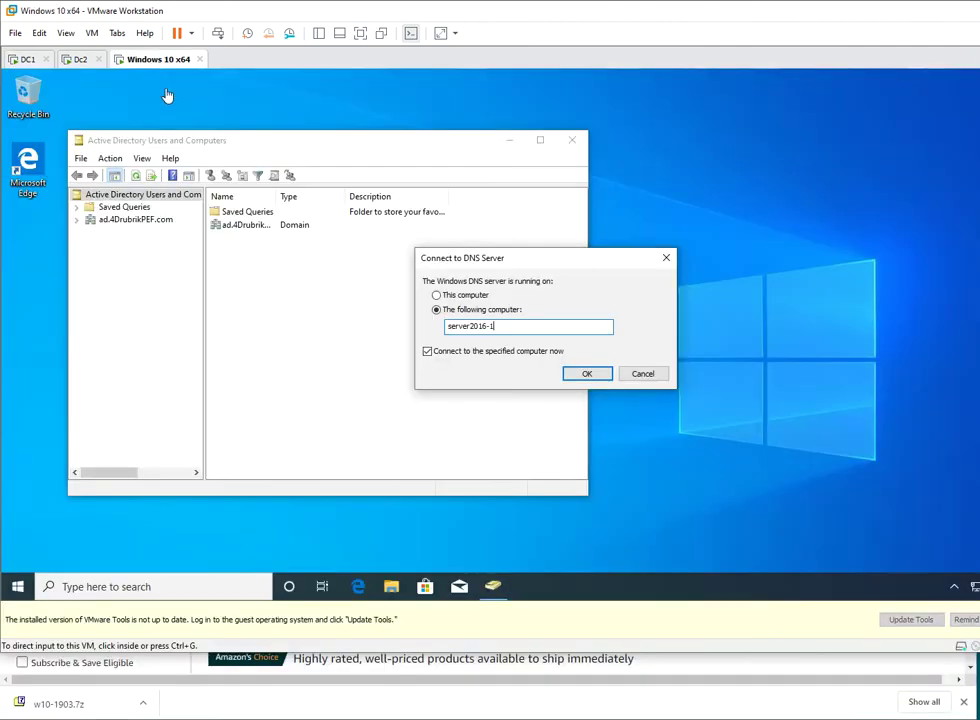
left_click(430, 327)
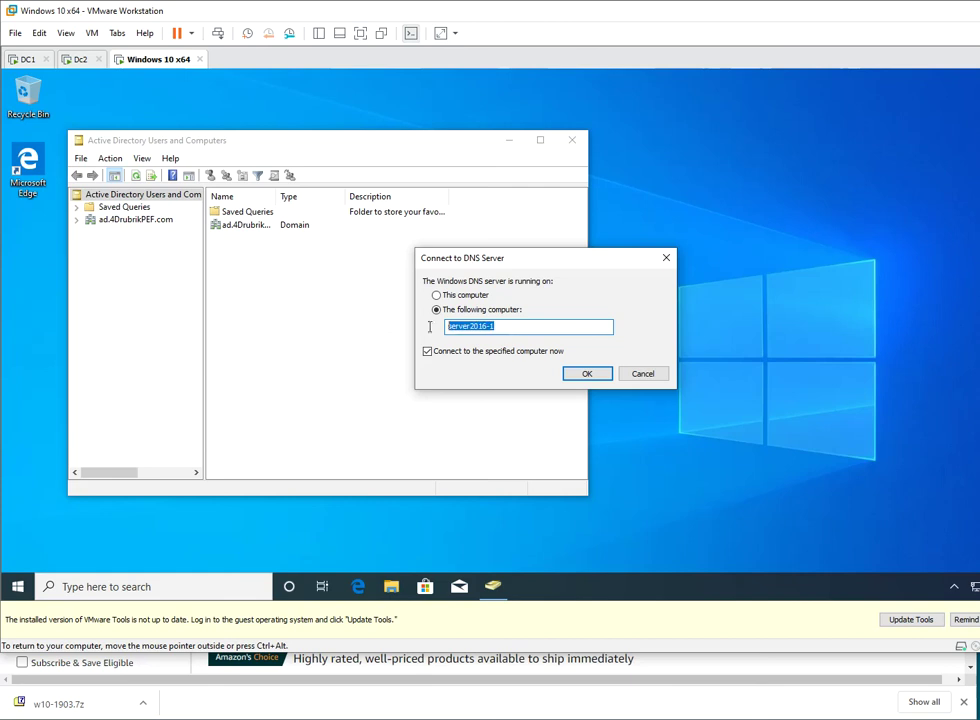
type("D")
left_click(585, 374)
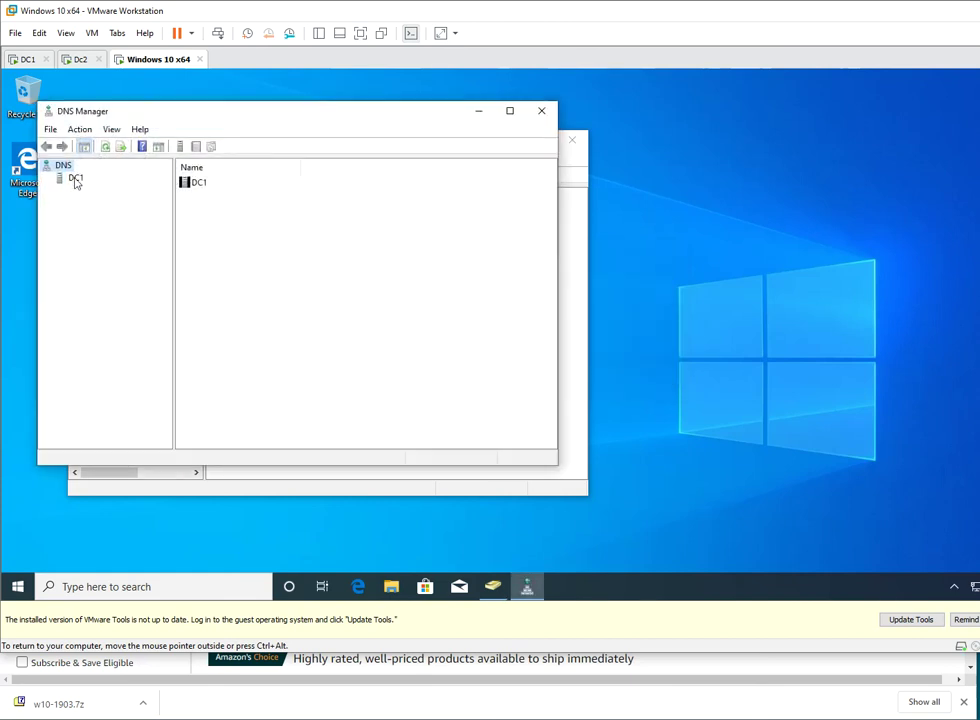
- Expand DC1's Forward Lookup Zones to view the _msdcs zone, then select the DNS root
left_click(76, 182)
double_click(249, 184)
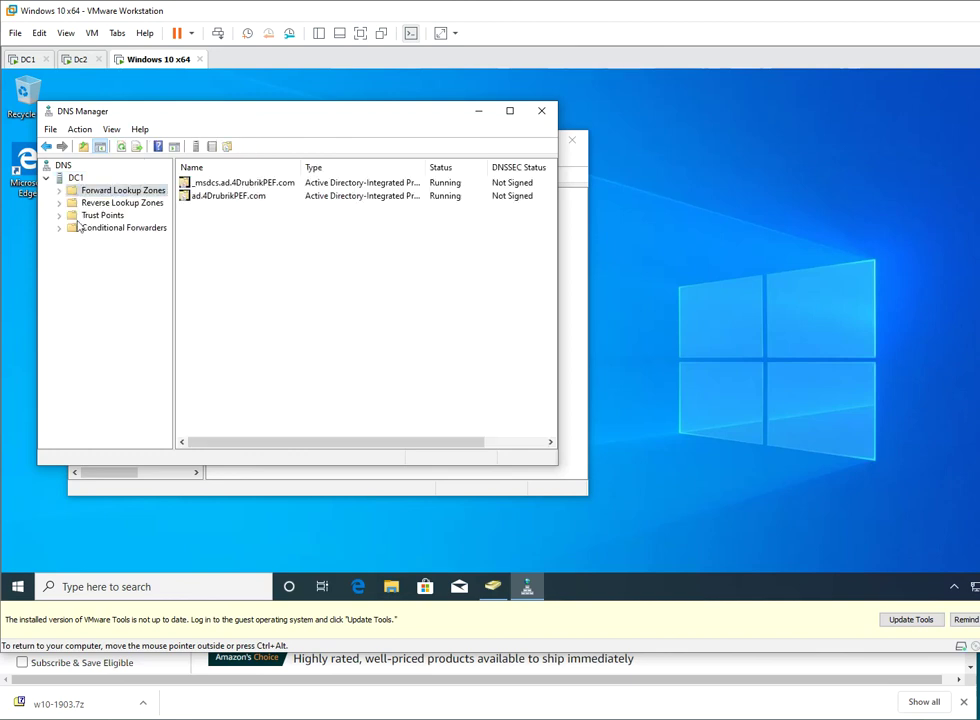
double_click(190, 183)
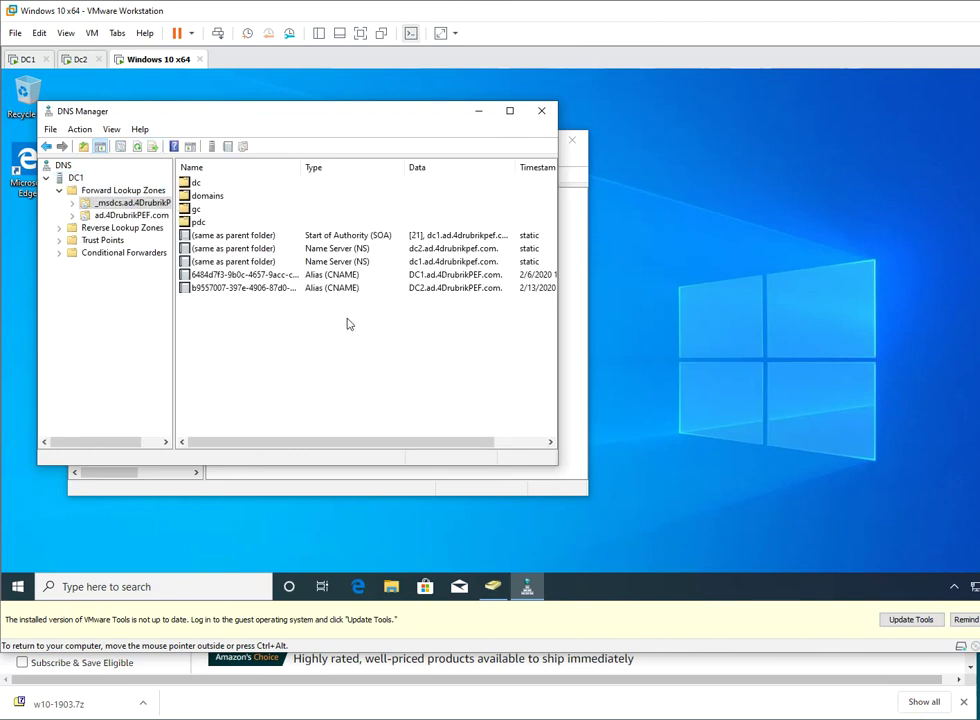
left_click(100, 289)
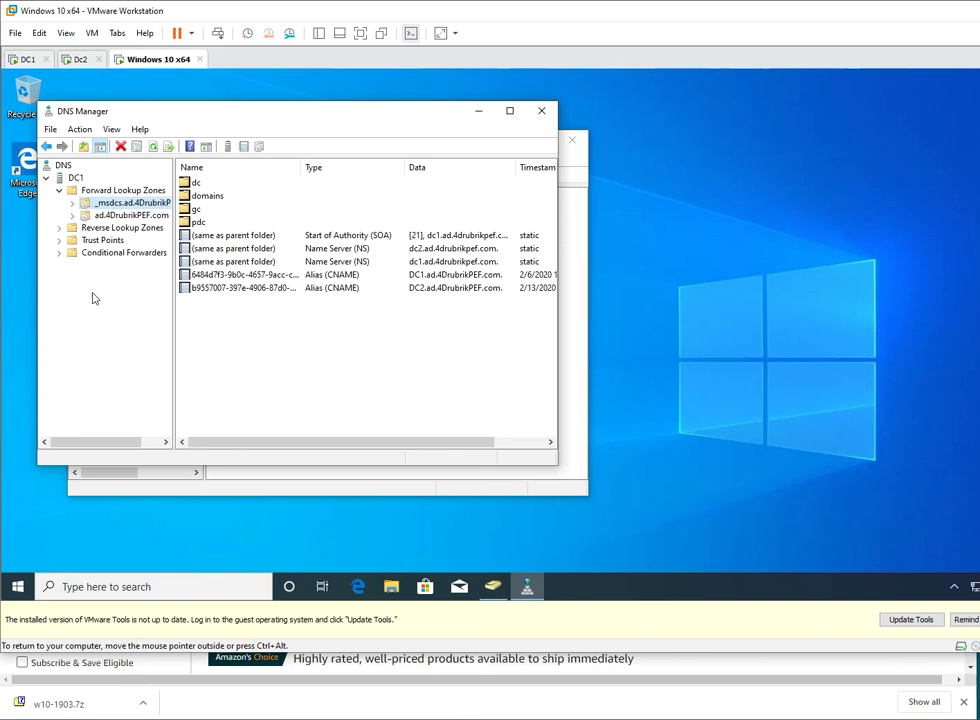
left_click(50, 129)
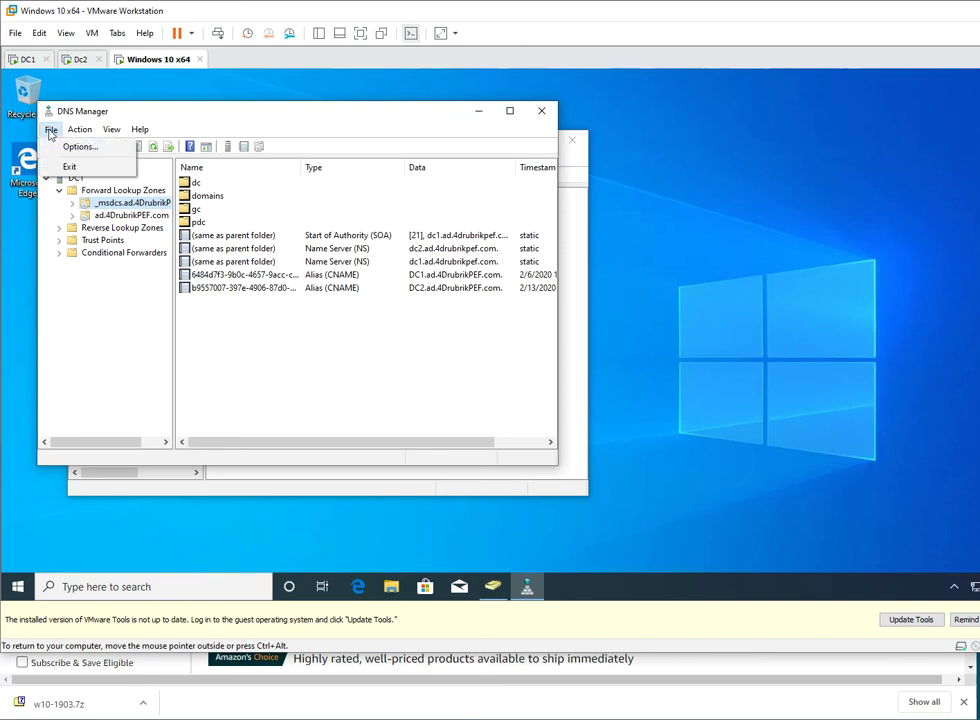
left_click(60, 212)
left_click(75, 177)
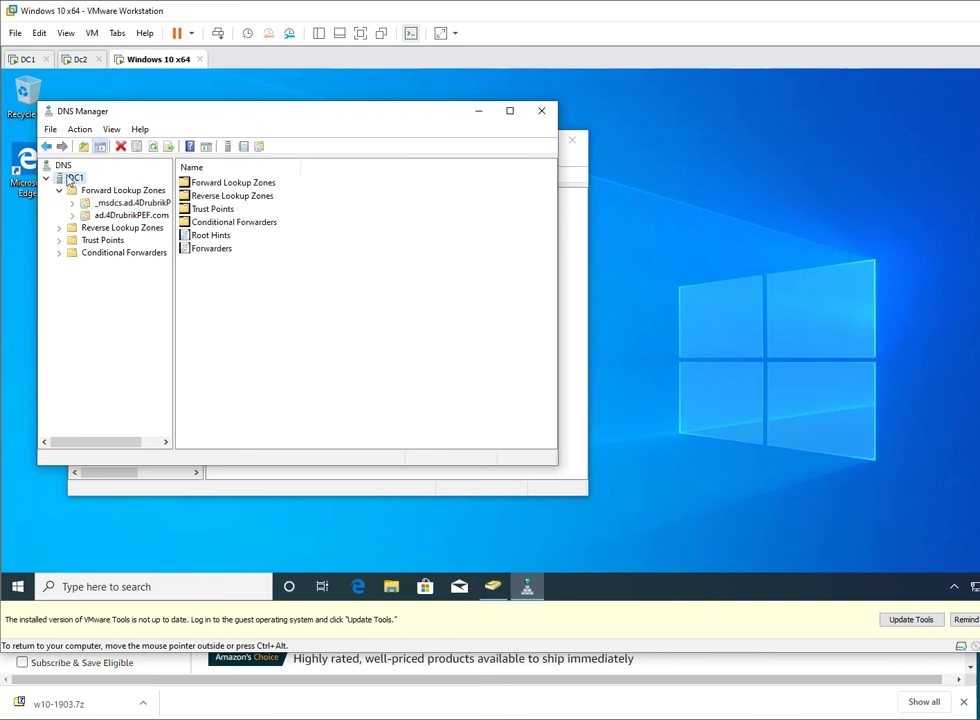
left_click(62, 166)
- Connect DNS Manager to the DNS server on the computer dc2
right_click(63, 170)
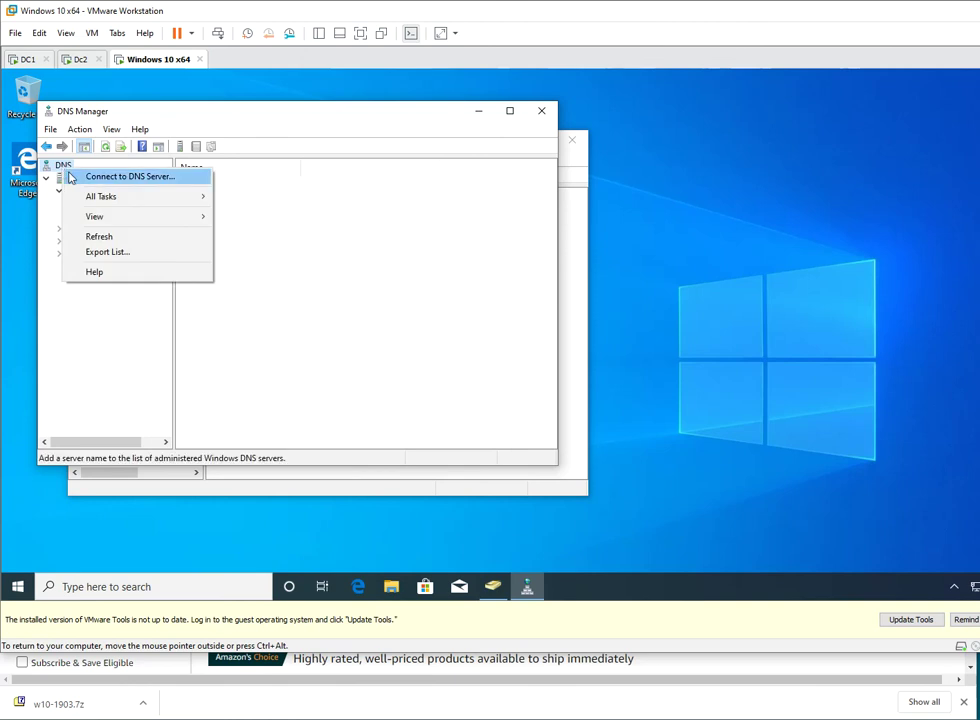
left_click(114, 178)
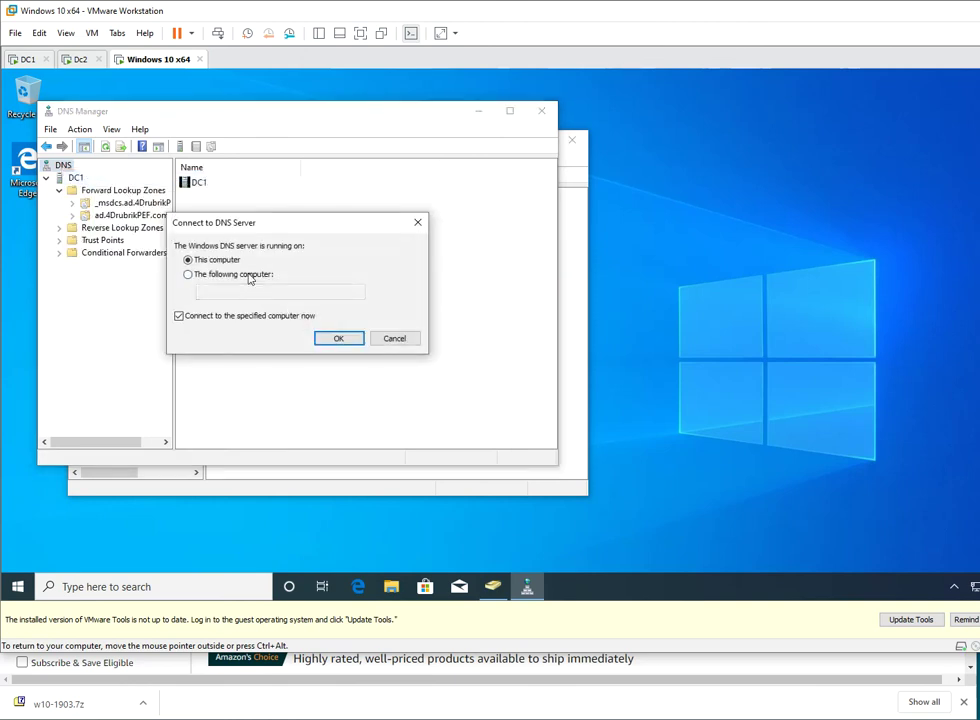
left_click(195, 274)
type("dc2")
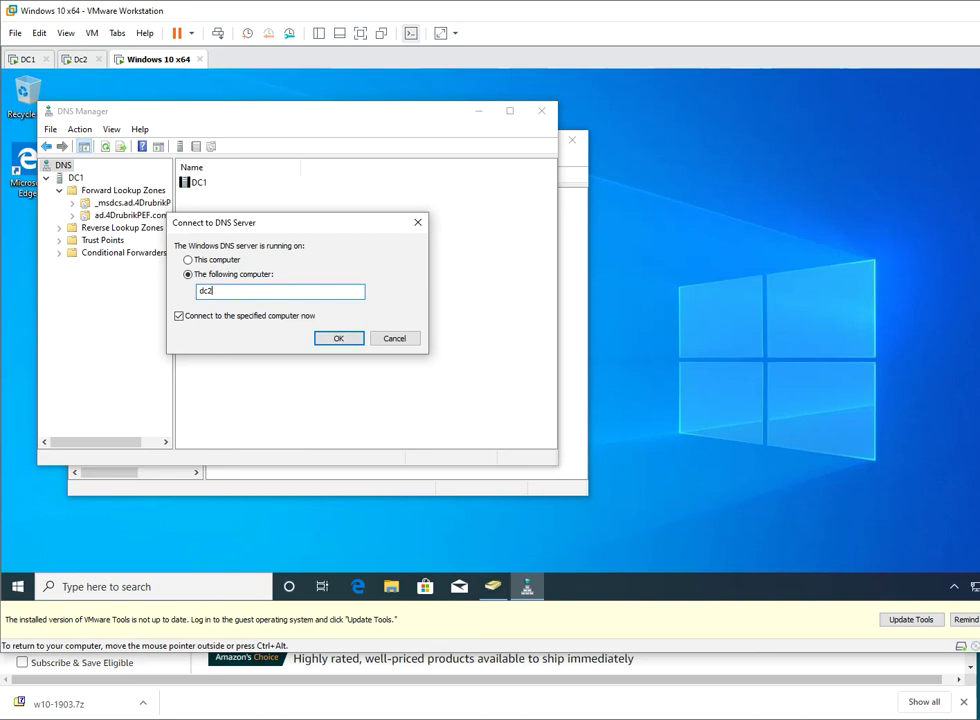
left_click(338, 340)
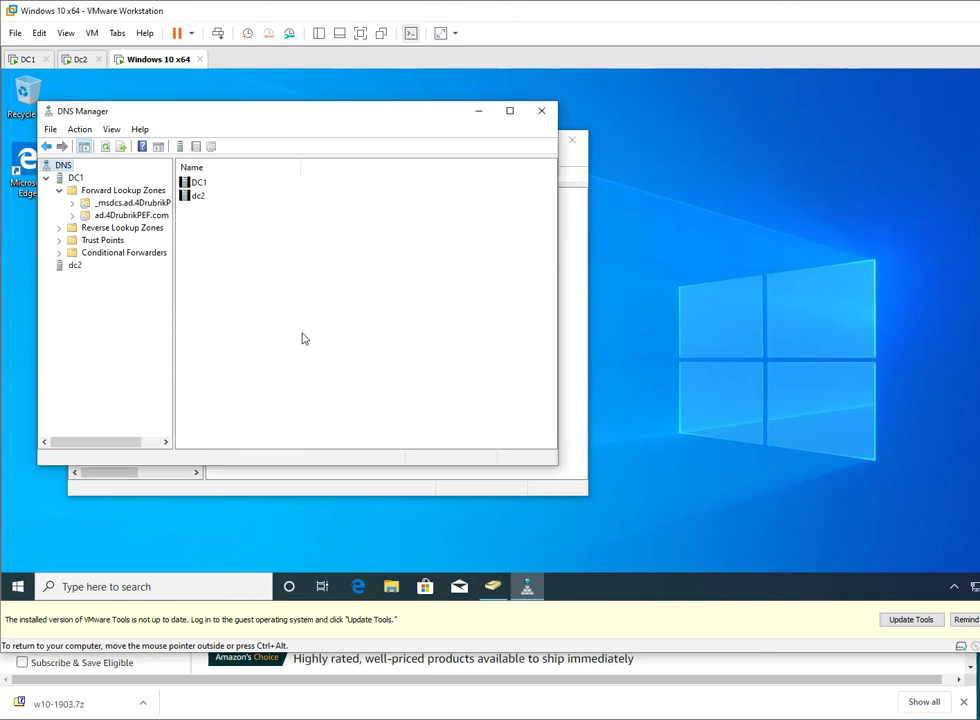
- Expand dc2's Forward Lookup Zones and show the ad.4DrubrikPEF.com zone records
left_click(70, 266)
left_click(45, 265)
left_click(100, 278)
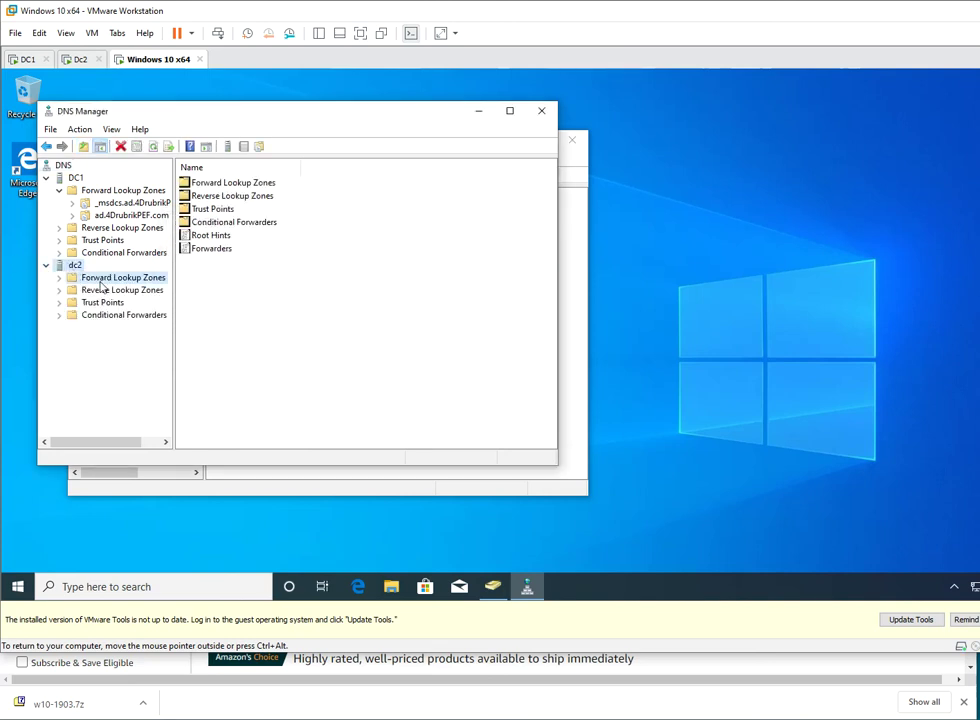
double_click(111, 279)
left_click(115, 302)
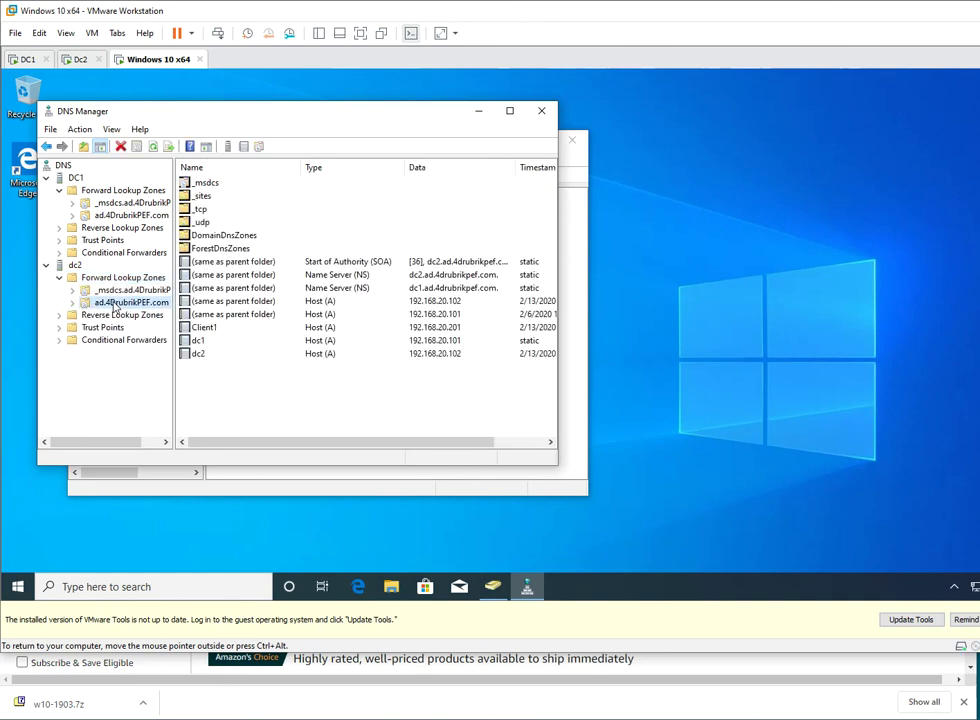
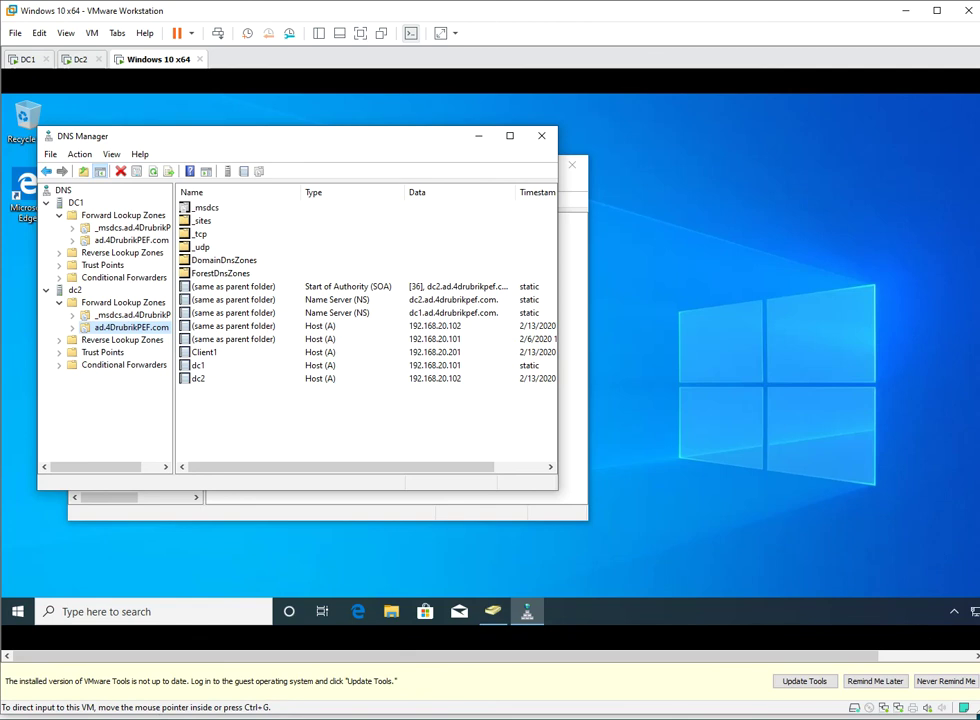
- Open Network Connections from the client's Ethernet settings and select the Ethernet0 adapter
left_click(975, 617)
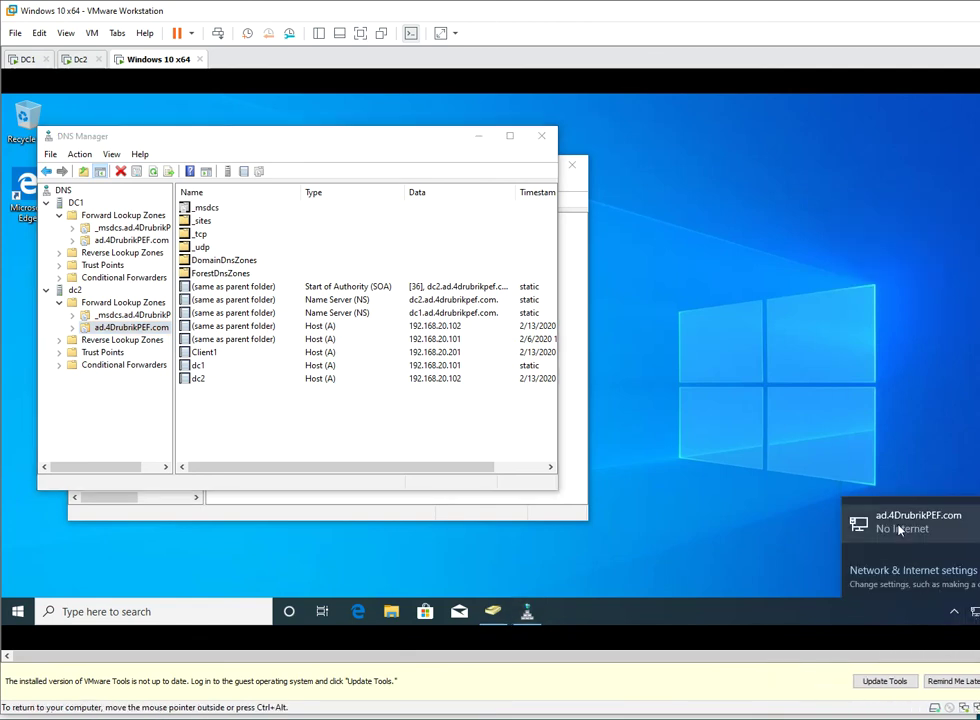
left_click(898, 530)
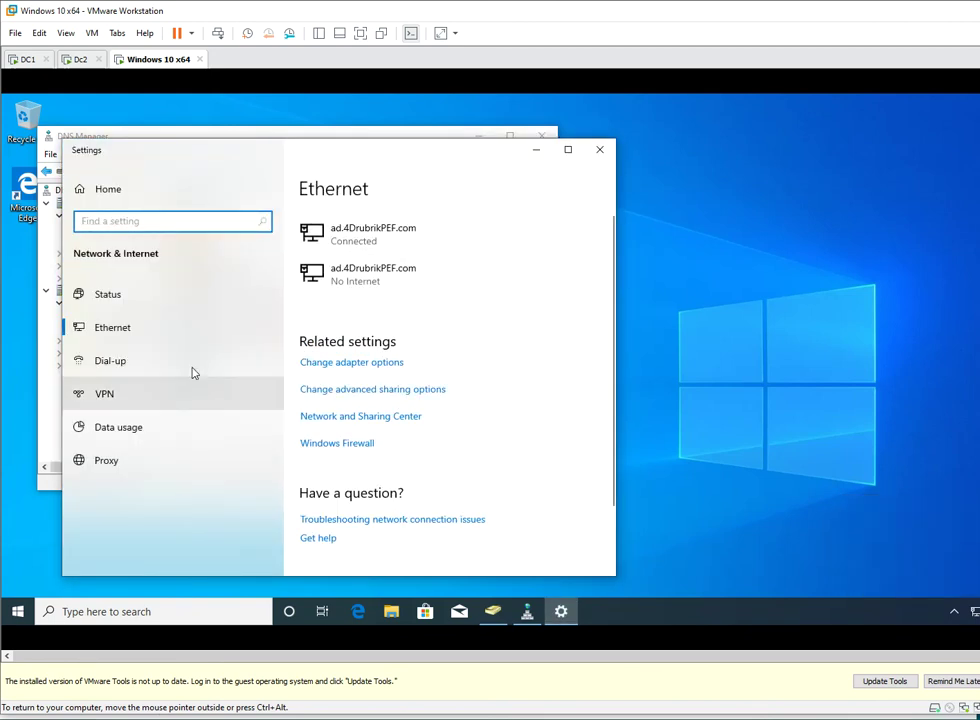
left_click(104, 331)
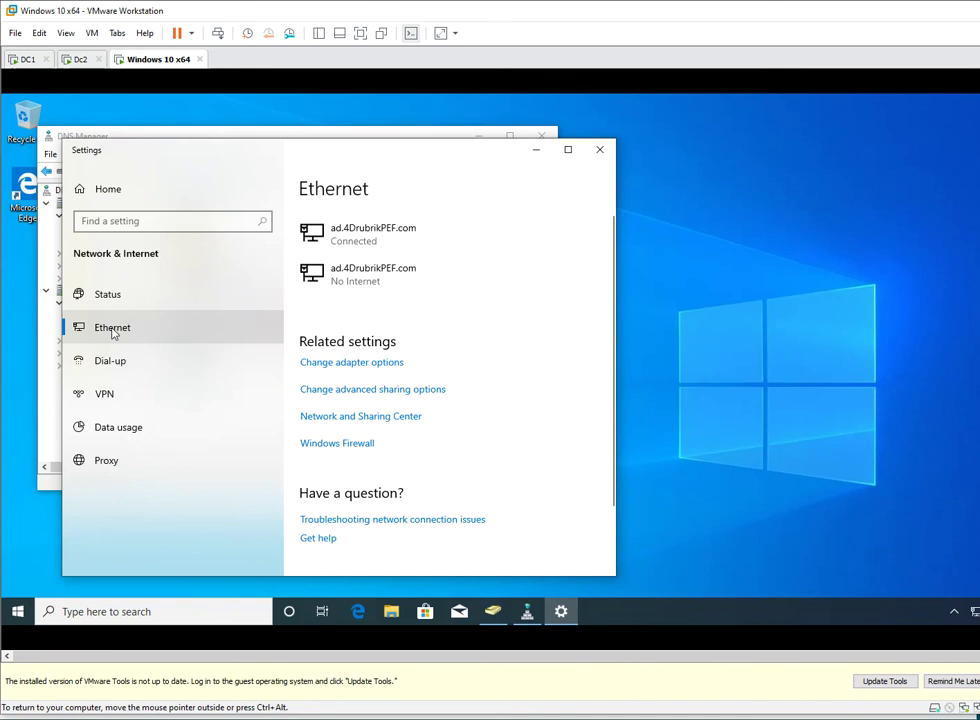
left_click(324, 364)
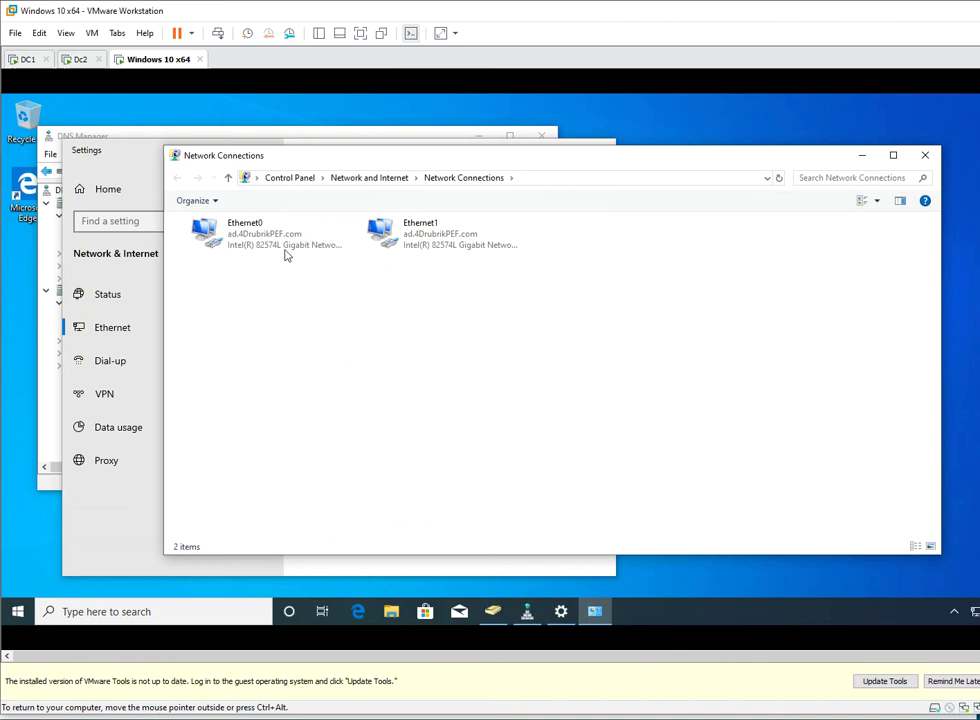
left_click(245, 233)
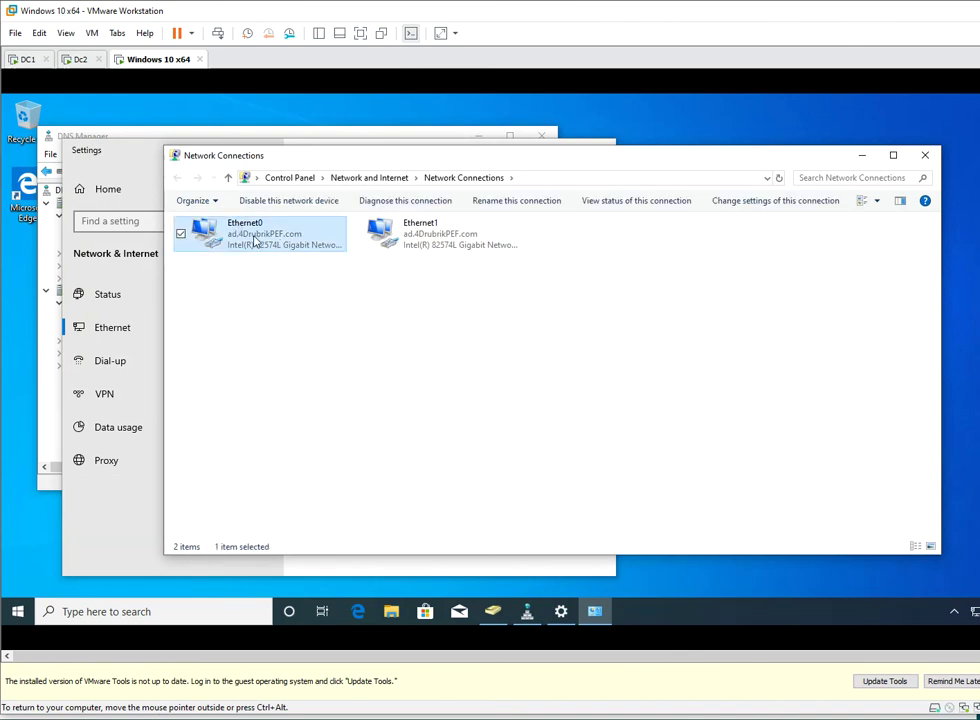
- Change Ethernet0's IPv4 preferred DNS server to 192.168.20.102, then move to the Dc2 VM
double_click(254, 238)
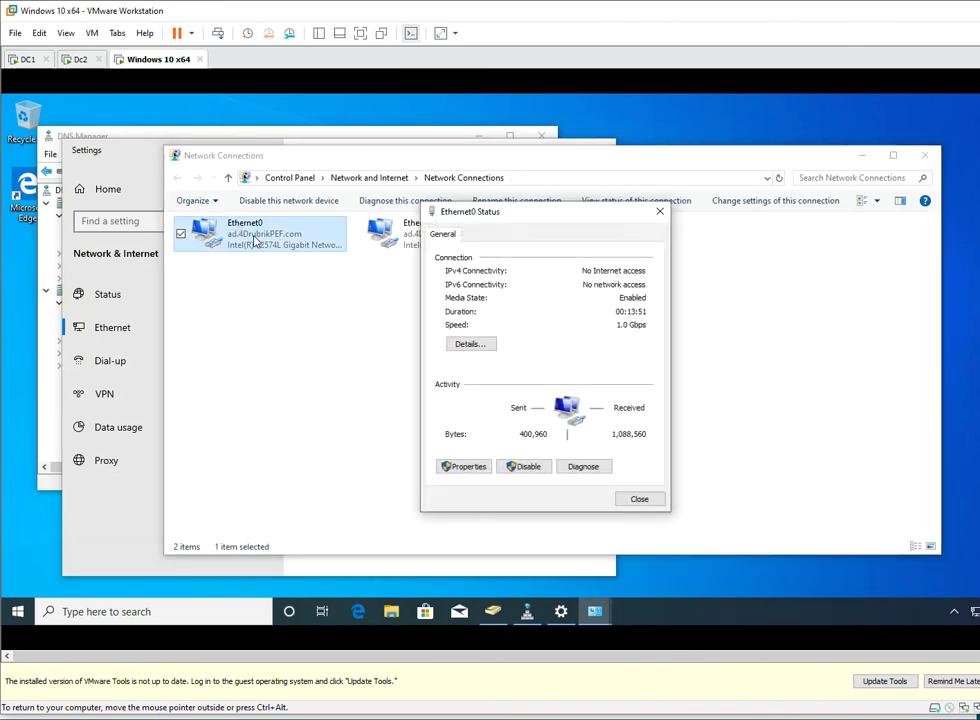
left_click(466, 467)
double_click(578, 371)
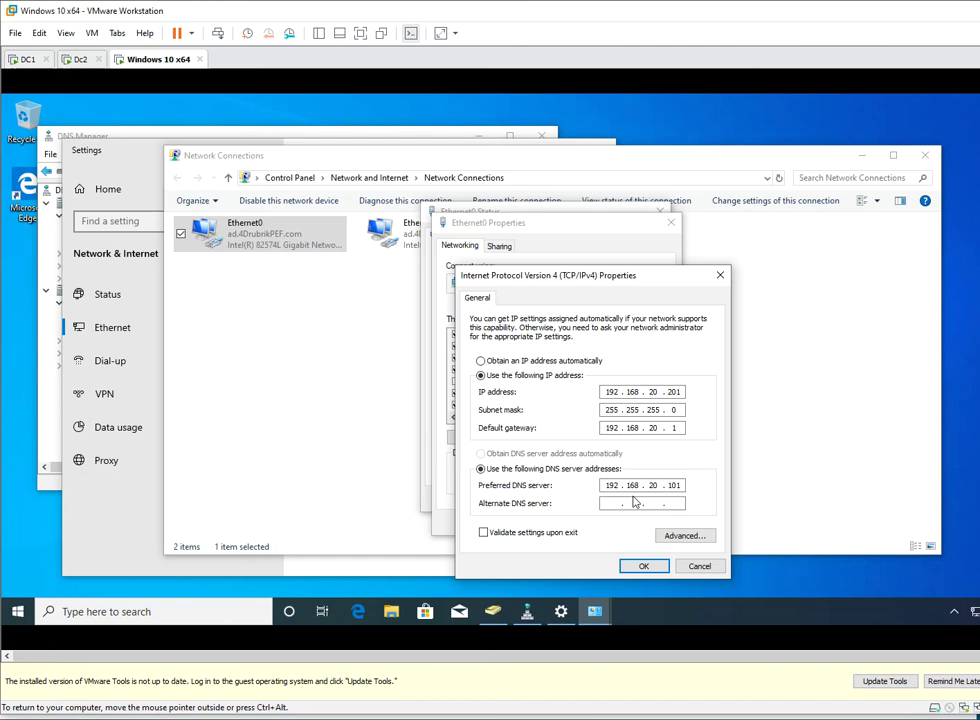
left_click(672, 485)
type("2")
key("ctrl+alt")
left_click(643, 566)
key("ctrl+alt")
left_click(72, 60)
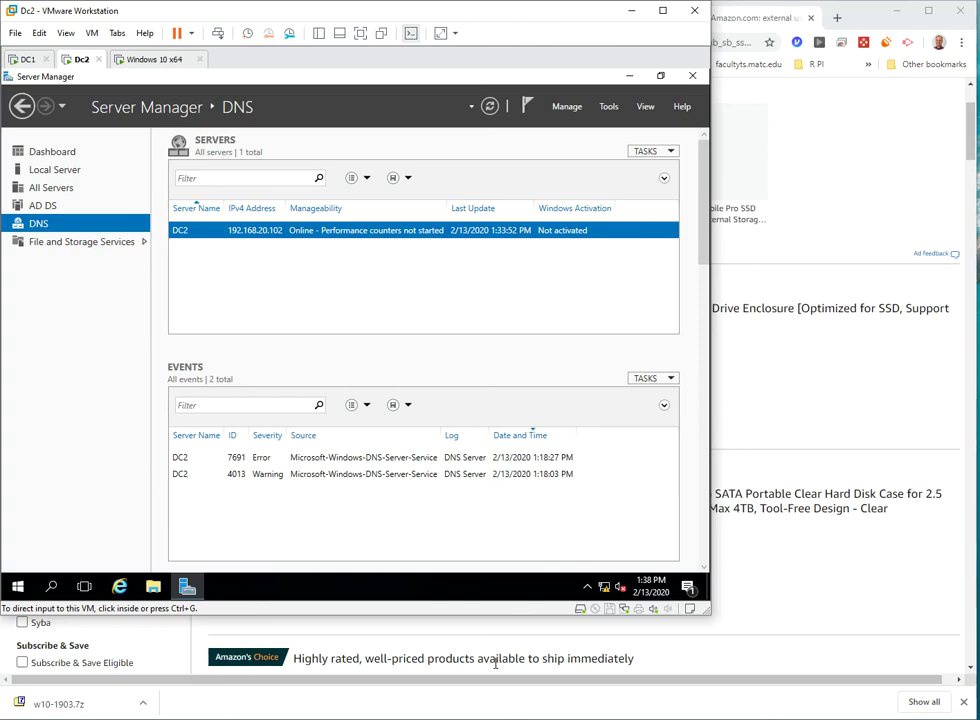
- Bring Chrome forward and look through the Capstone Project Resources document
left_click(829, 225)
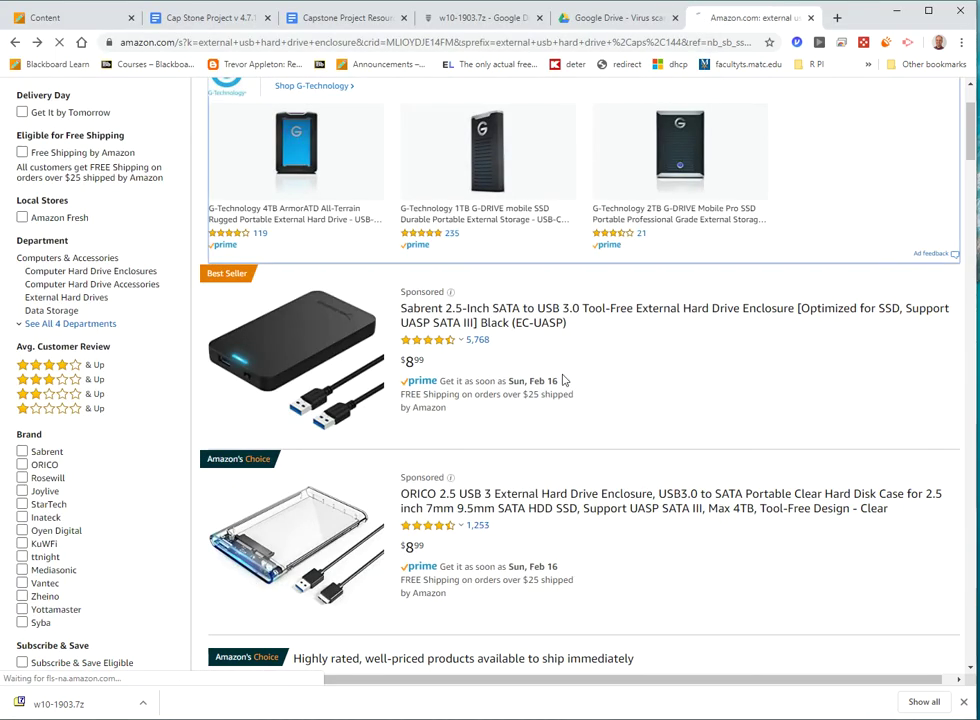
left_click(240, 18)
left_click(320, 18)
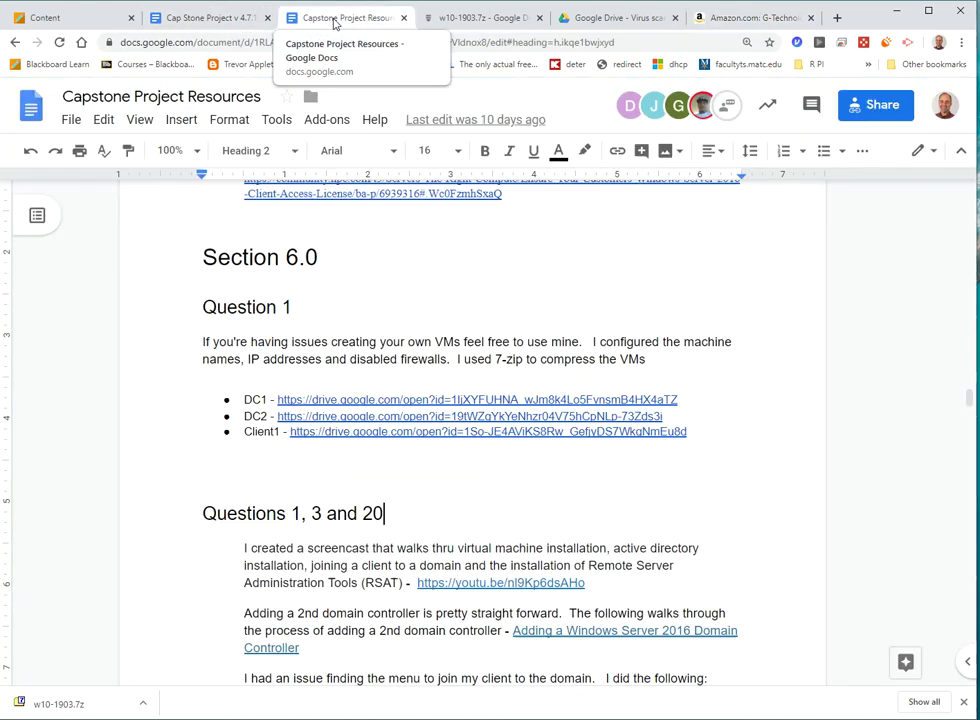
scroll(417, 281, "up", 3)
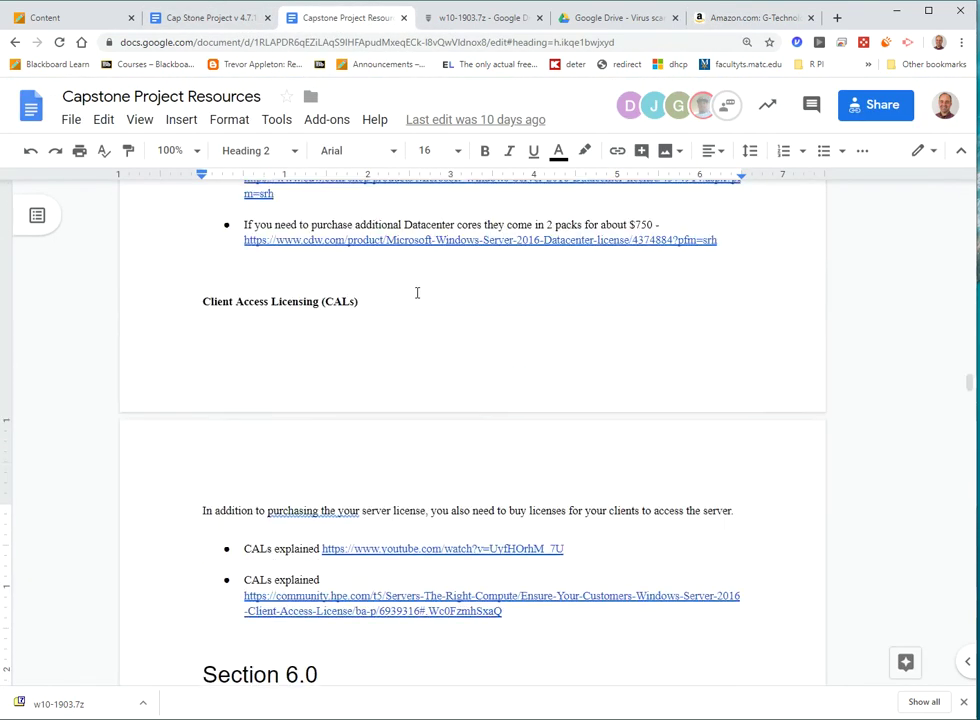
scroll(418, 289, "down", 4)
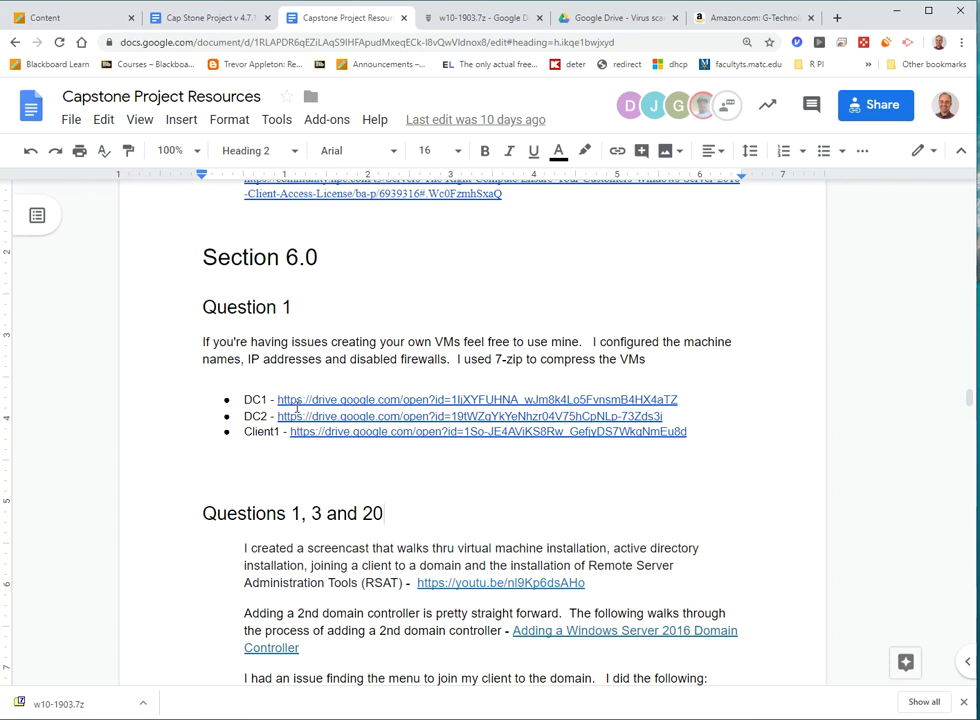
- Scroll the Cap Stone Project v 4.7.1 document to step 2 on Test-Connection
left_click(215, 18)
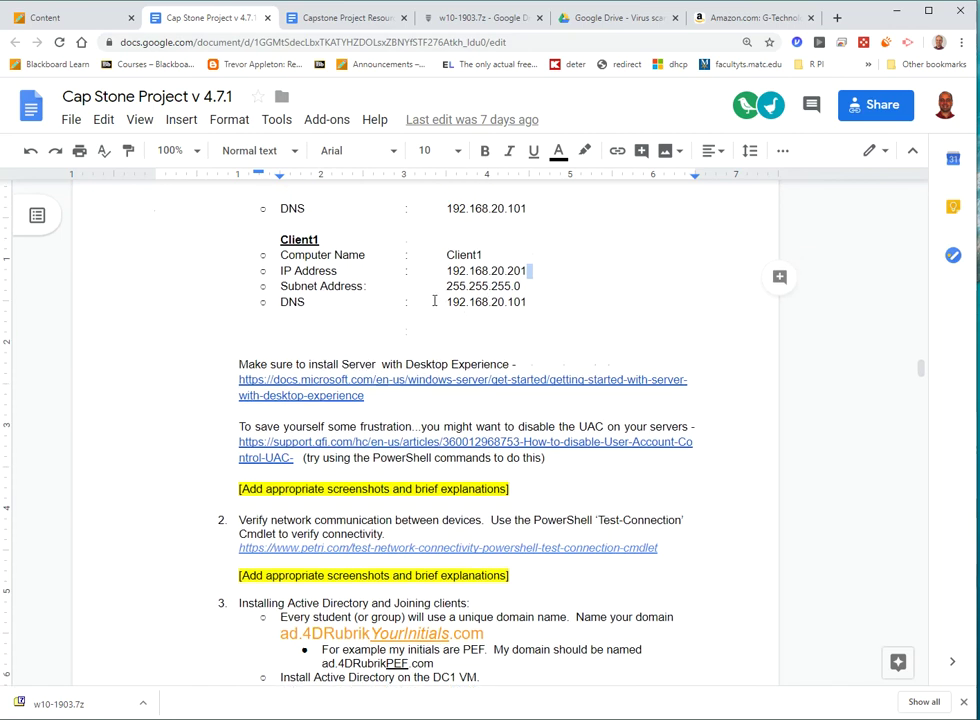
scroll(435, 307, "up", 3)
scroll(435, 307, "up", 3)
scroll(437, 307, "down", 3)
scroll(440, 307, "up", 1)
scroll(440, 307, "up", 8)
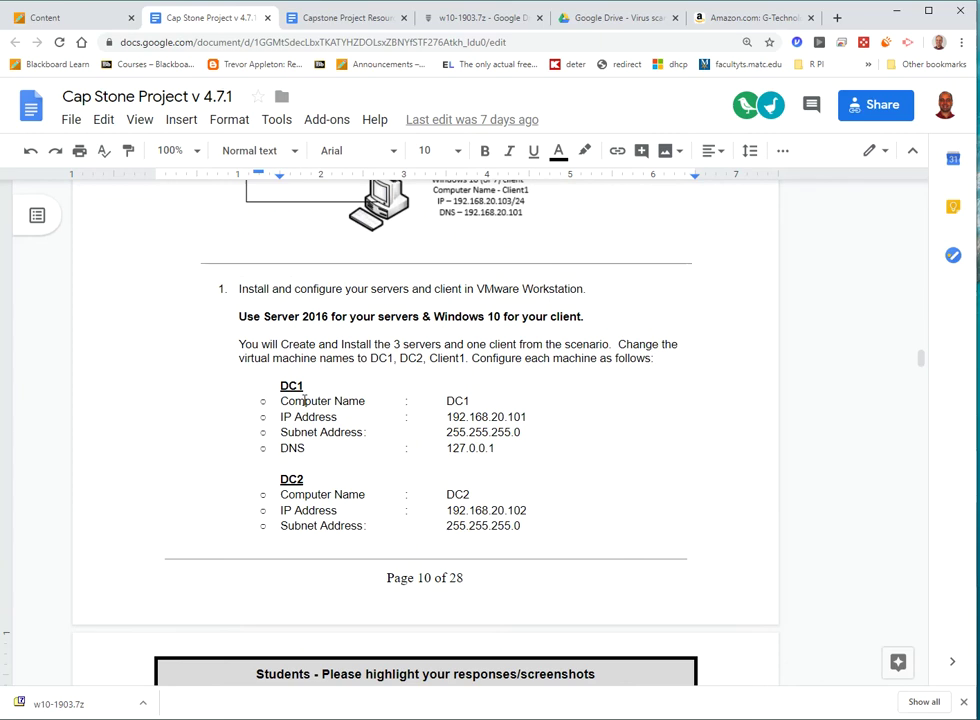
scroll(321, 470, "down", 7)
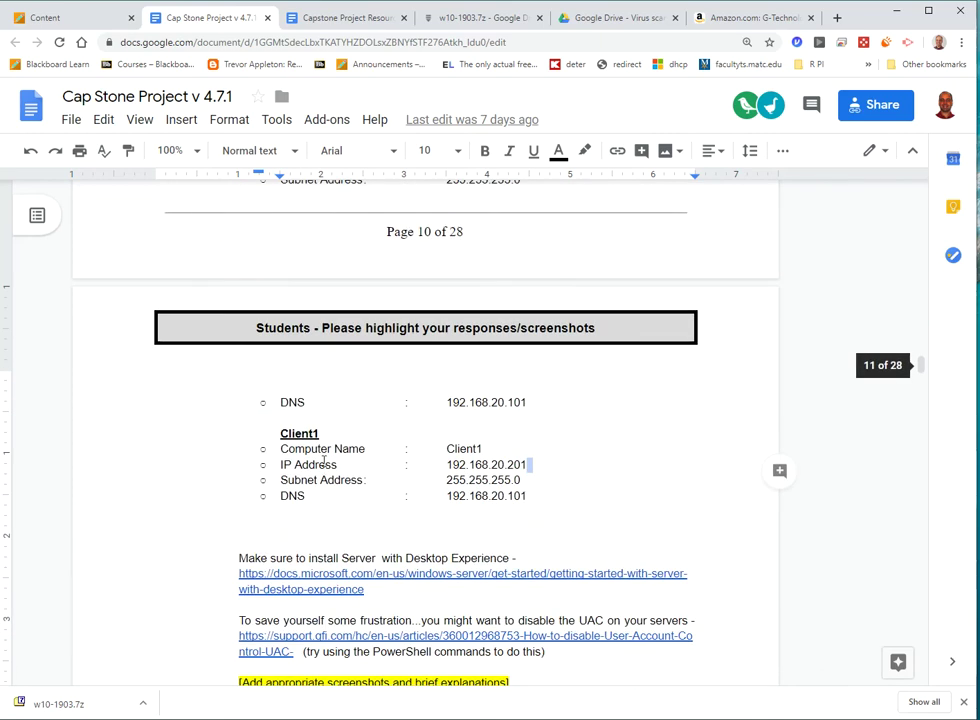
scroll(413, 468, "down", 4)
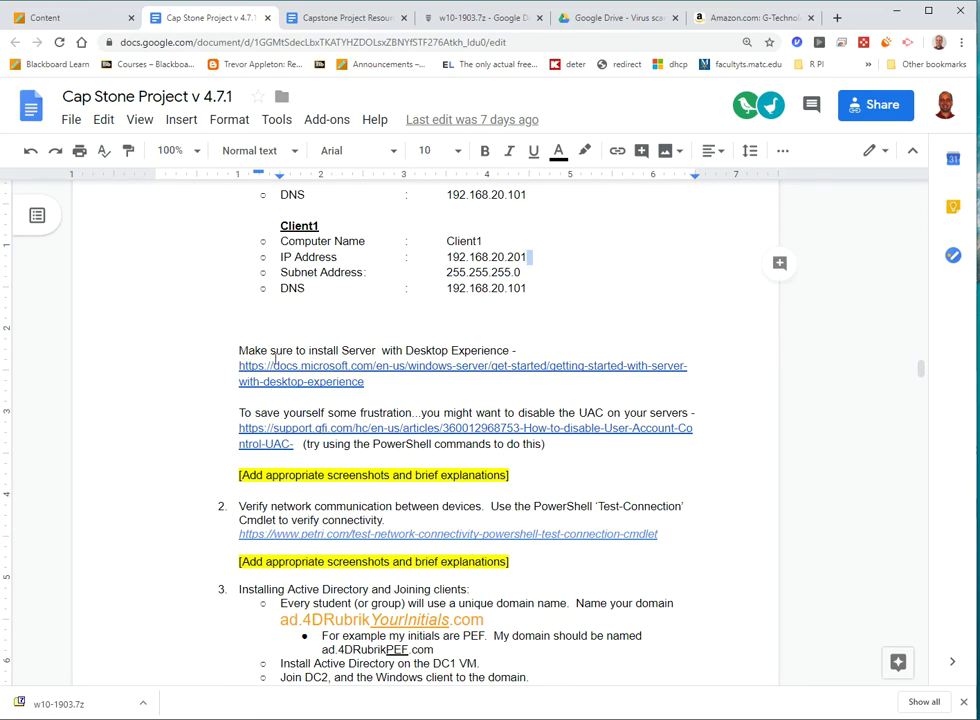
- Highlight the Server with Desktop Experience and disabling UAC paragraphs, then return to DC2
left_click_drag(238, 348, 400, 398)
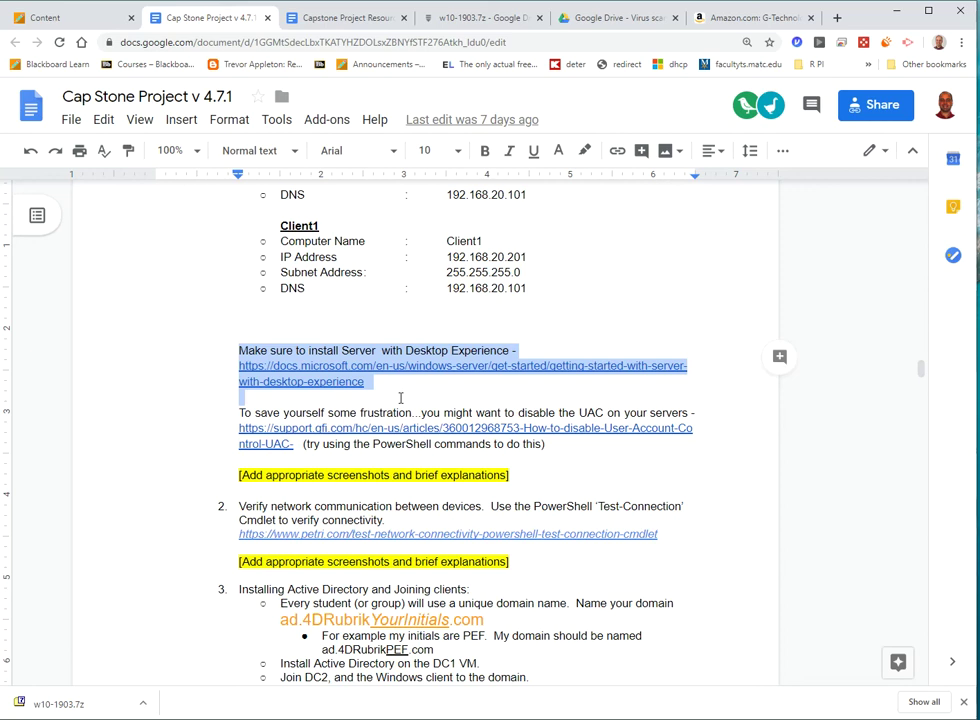
left_click(545, 444)
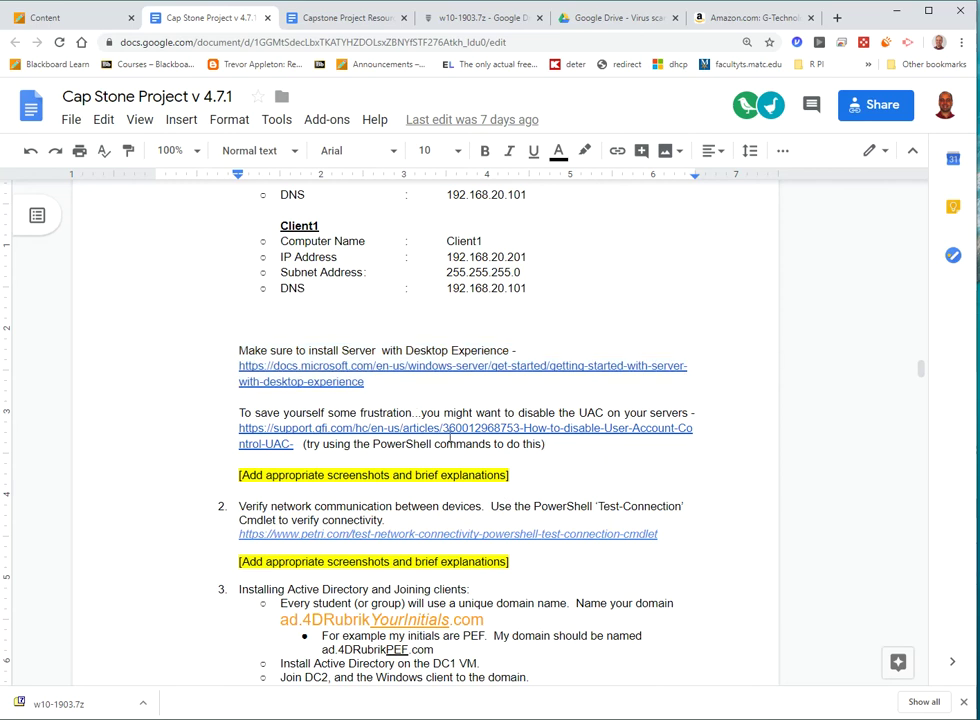
left_click_drag(238, 411, 557, 460)
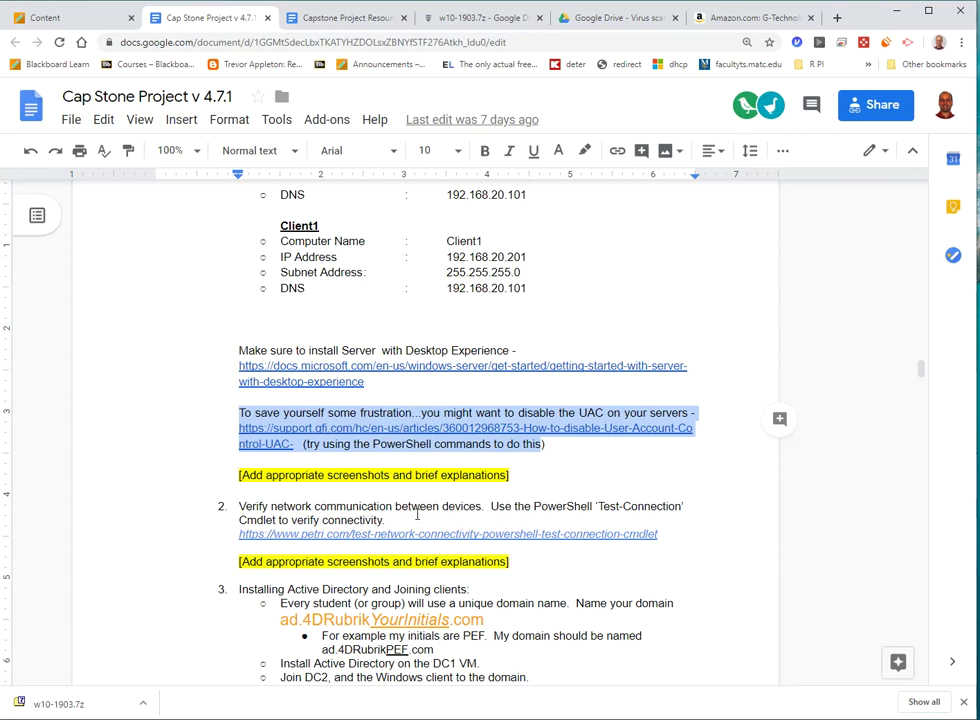
scroll(330, 410, "down", 3)
scroll(340, 415, "down", 1)
left_click_drag(239, 298, 632, 299)
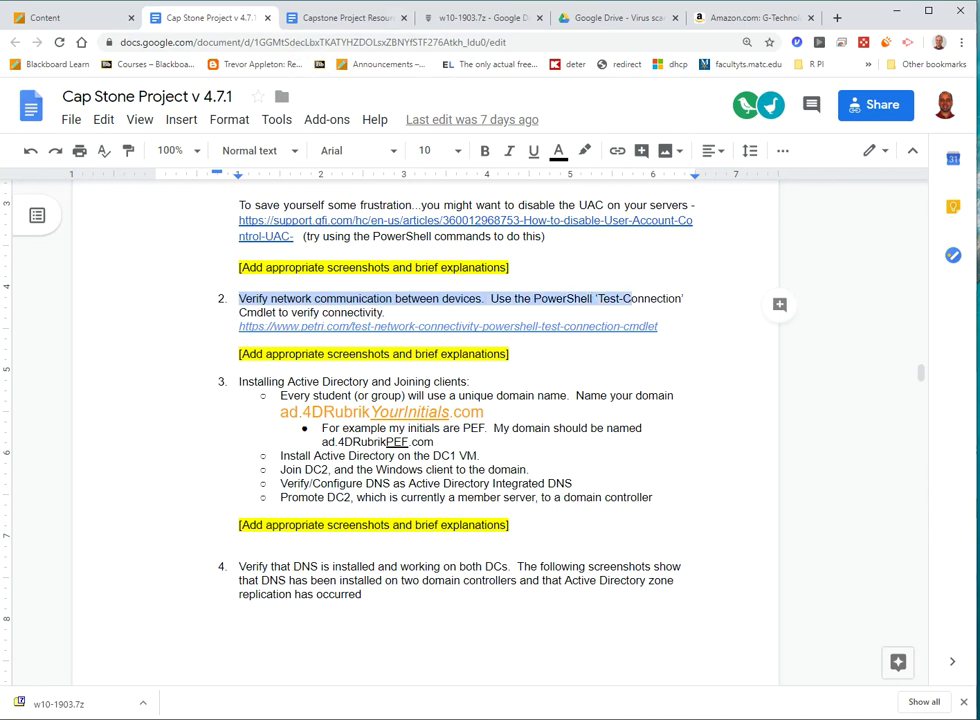
key("alt+Tab")
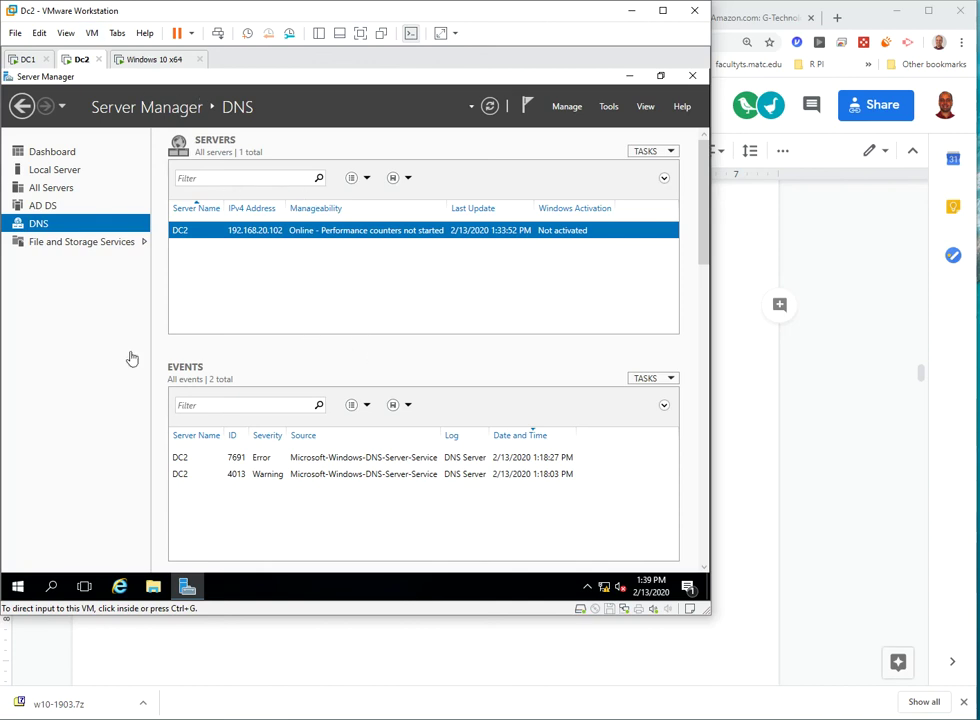
- Launch Windows PowerShell ISE on DC2 with the script pane shown and zoom at 170%
left_click(24, 584)
type("ise")
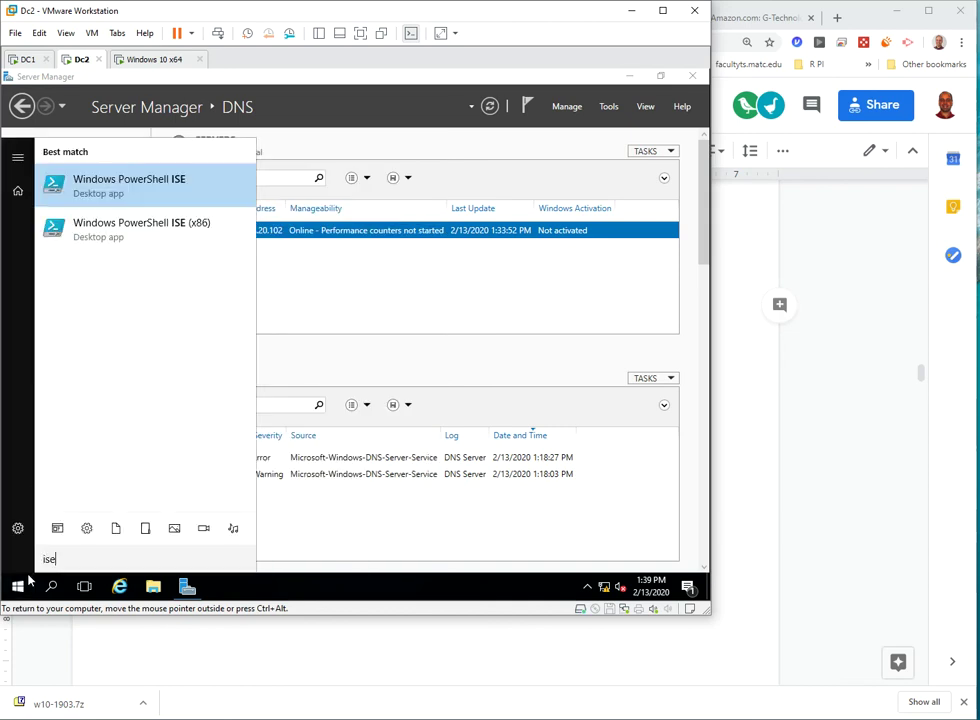
key("Return")
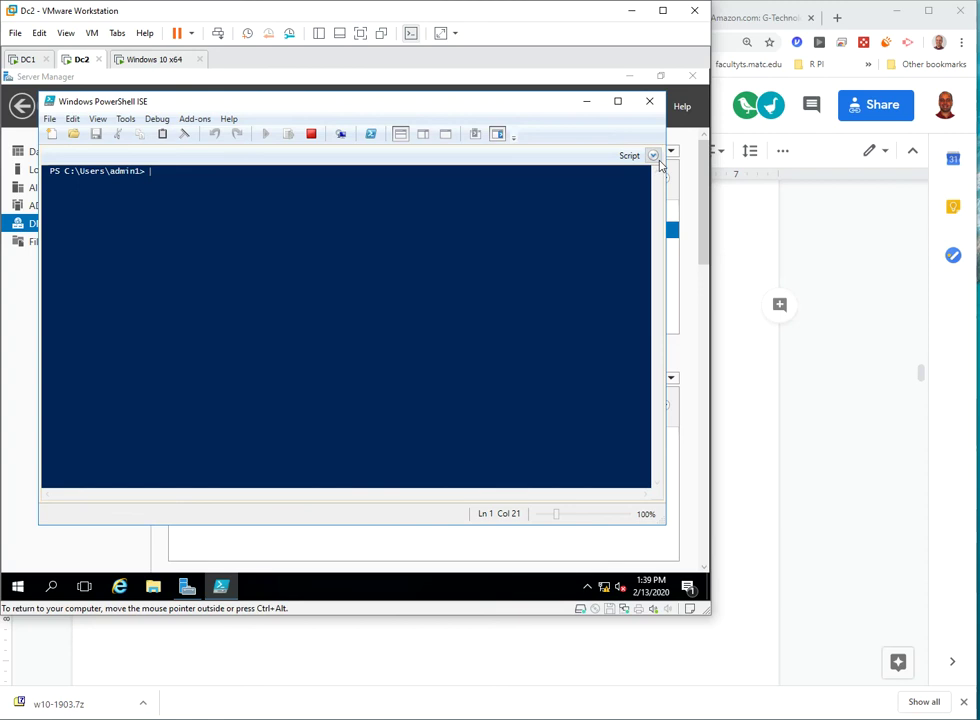
left_click(653, 156)
left_click_drag(562, 515, 574, 515)
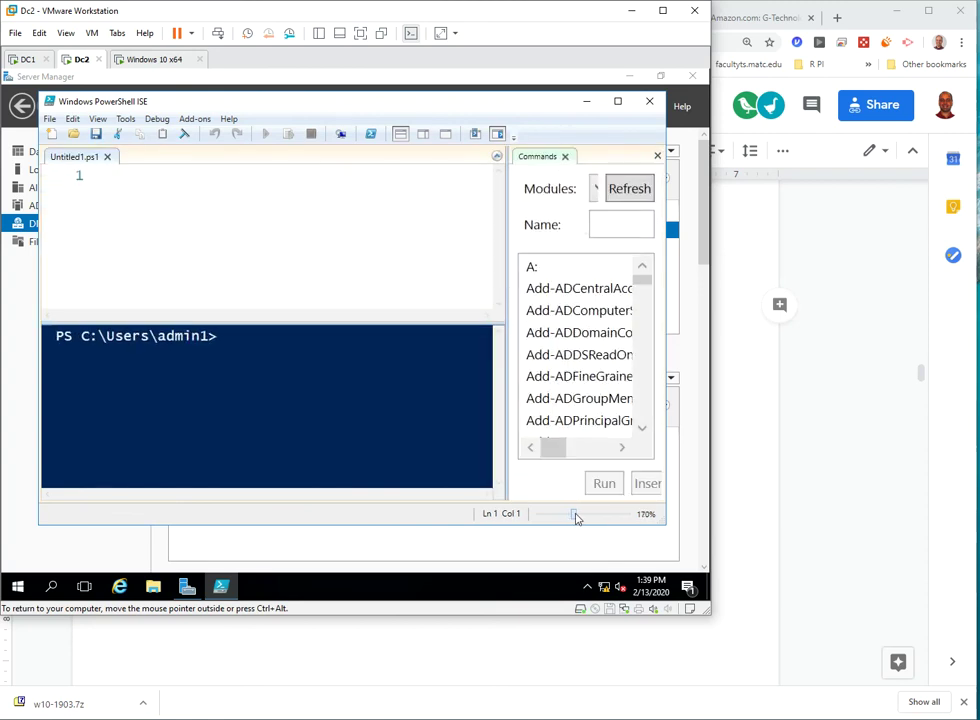
- Ping 192.168.20.101, then edit the line to ping 192.168.20.201 and run it
type("ping ")
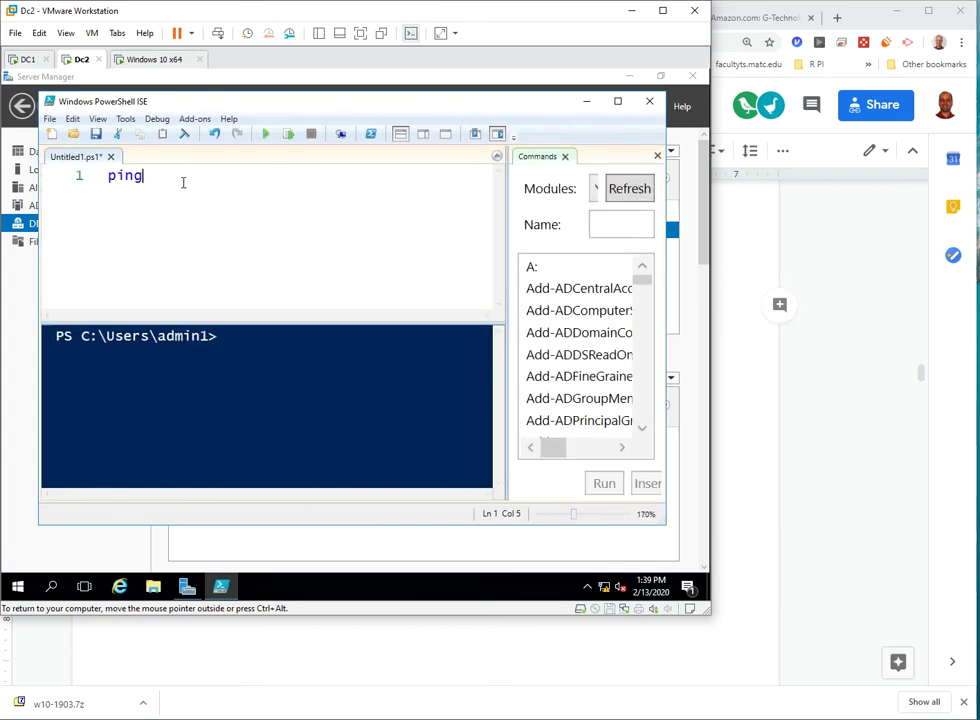
type("192.168.20.101")
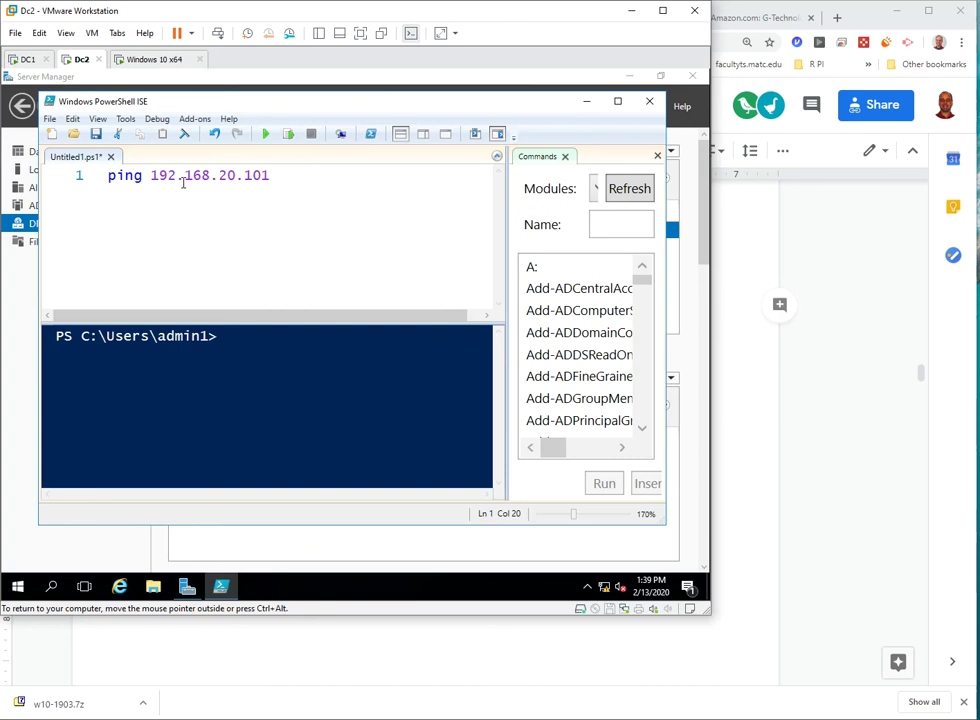
left_click(289, 135)
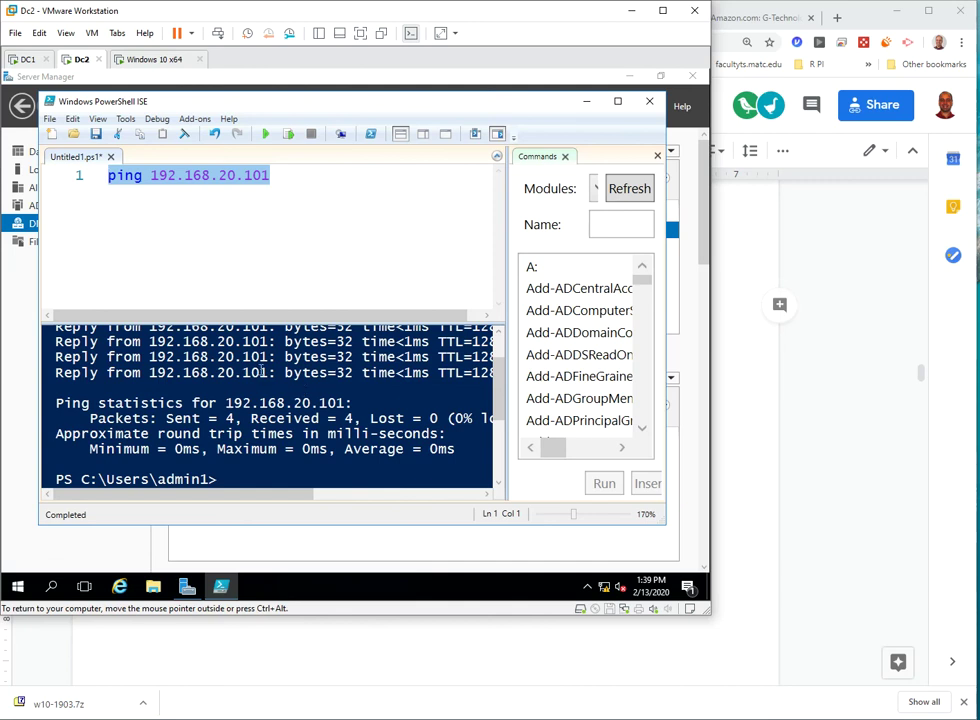
left_click(283, 176)
key("BackSpace")
key("BackSpace")
key("BackSpace")
type("201")
left_click(290, 136)
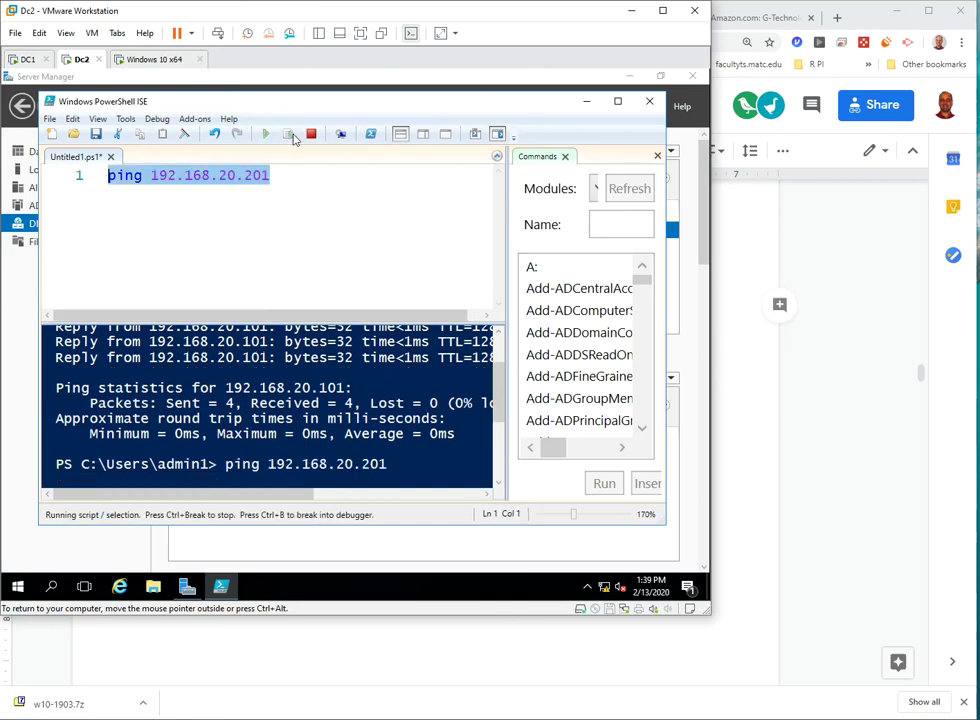
left_click(285, 186)
- Add and run a Test-Connection client1,dc1 line on line 2
key("Return")
type("test")
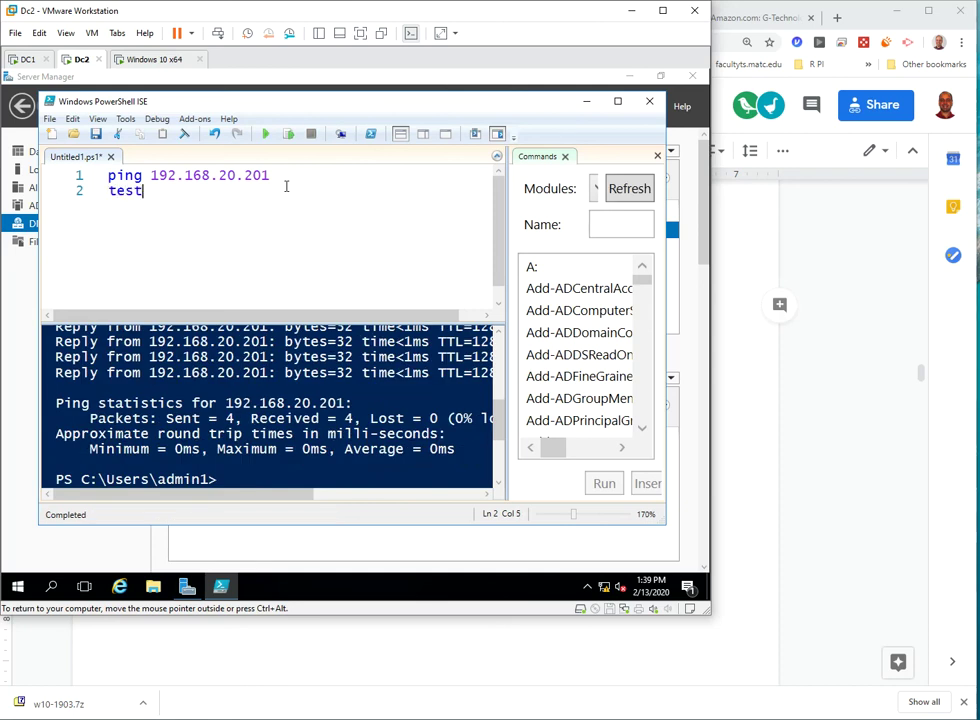
type("-co")
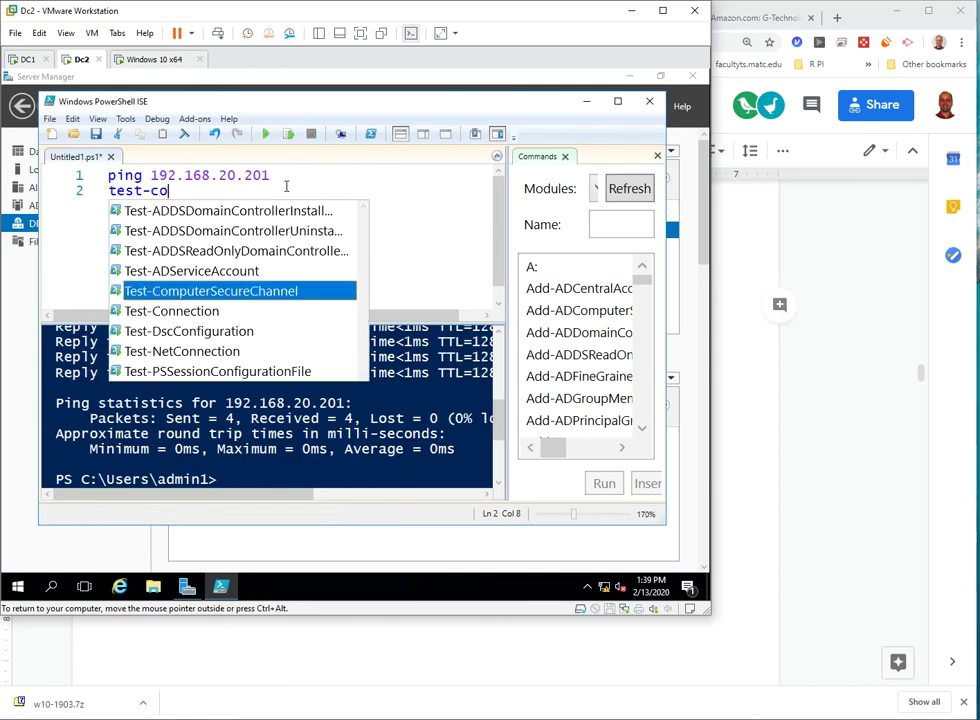
key("Tab")
key("Tab")
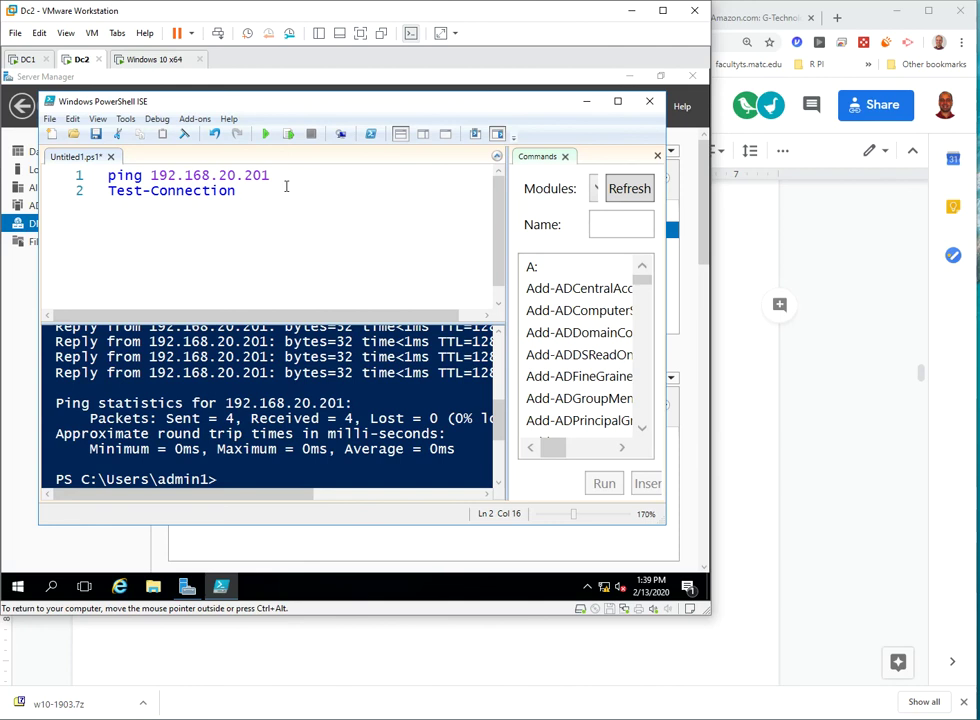
type("client1.dc1")
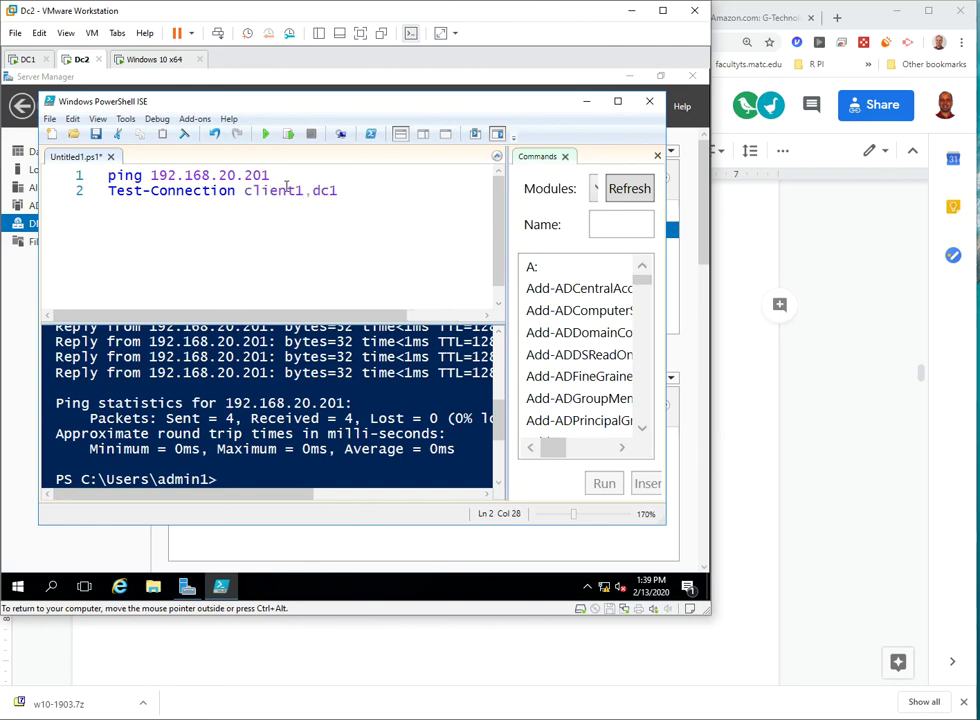
left_click(288, 133)
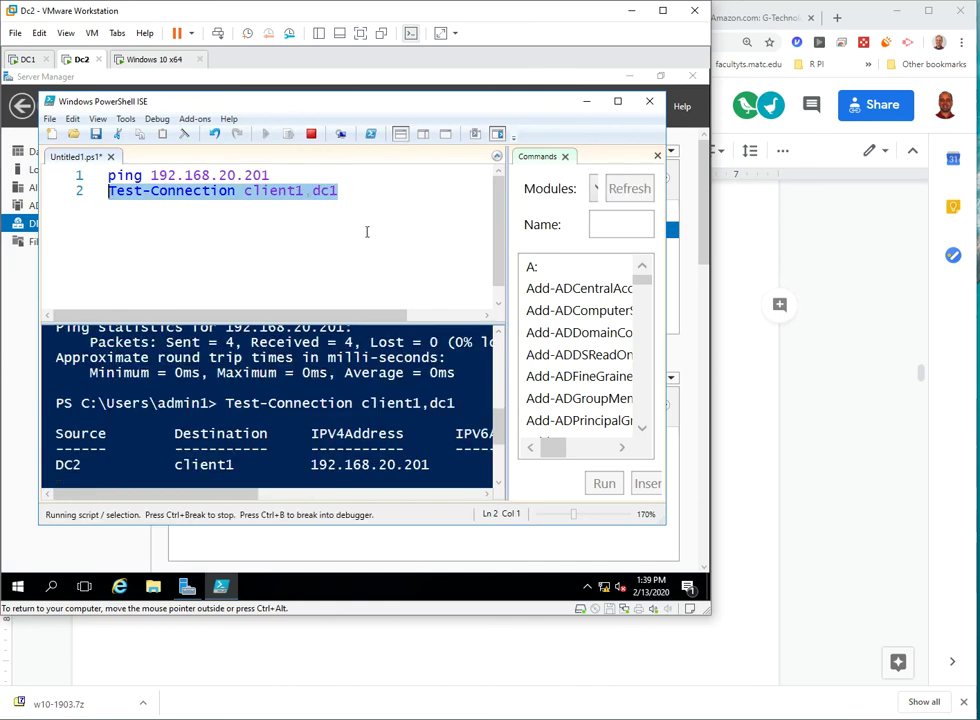
- Close the Commands pane and browse Test-Connection's parameter suggestions without inserting one
left_click(658, 158)
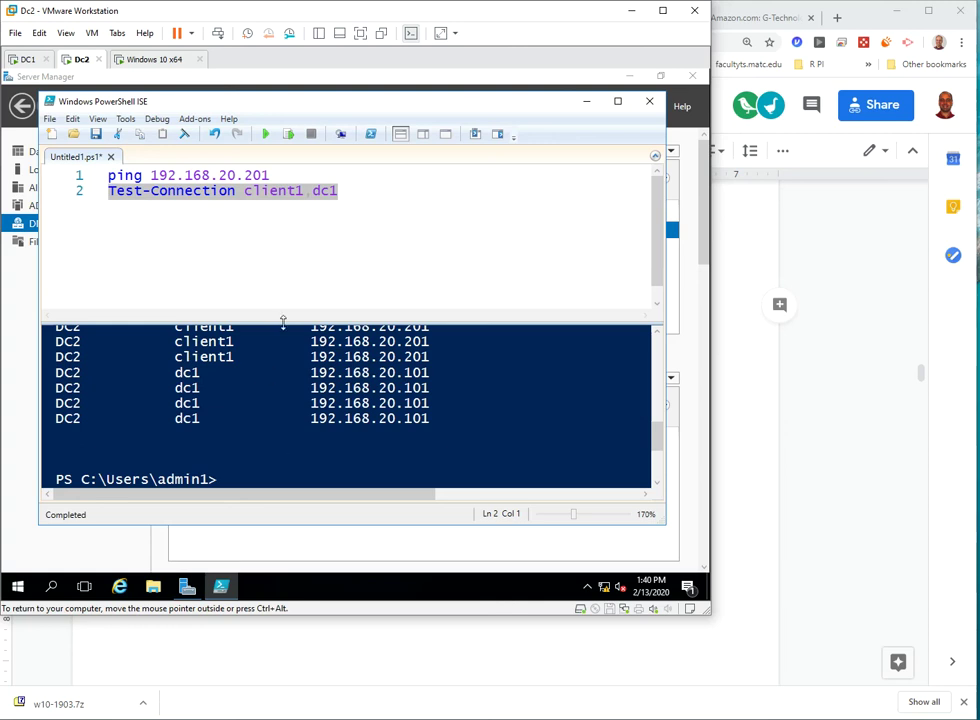
left_click(362, 195)
type("-")
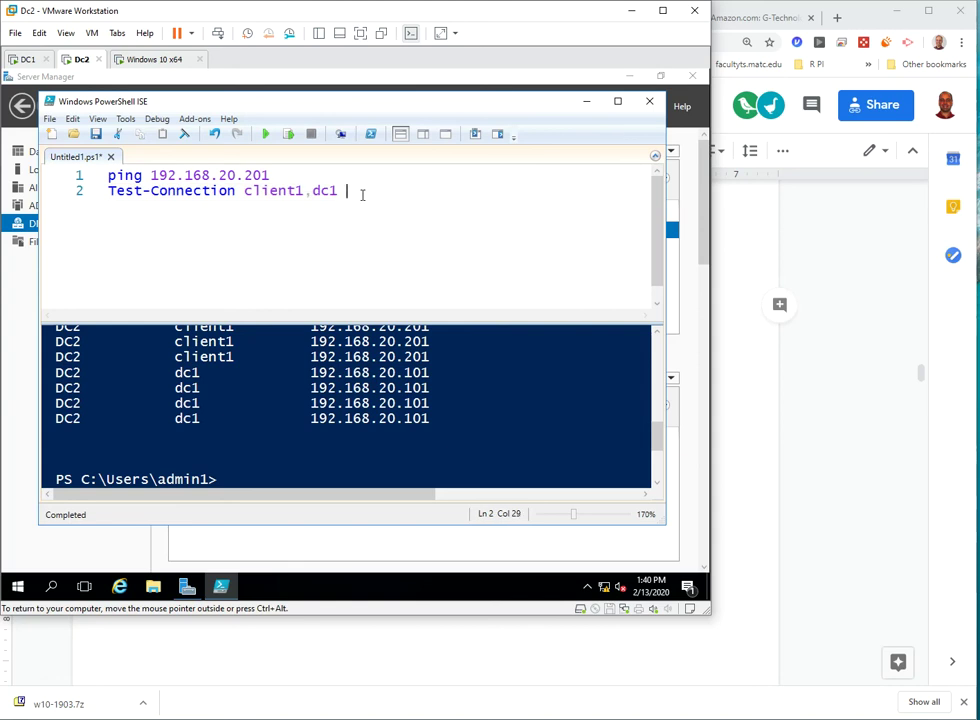
key("Down")
key("Down")
key("Down")
key("Down")
key("Down")
key("Down")
key("Down")
key("Down")
key("Down")
key("Down")
key("Down")
key("Down")
key("Down")
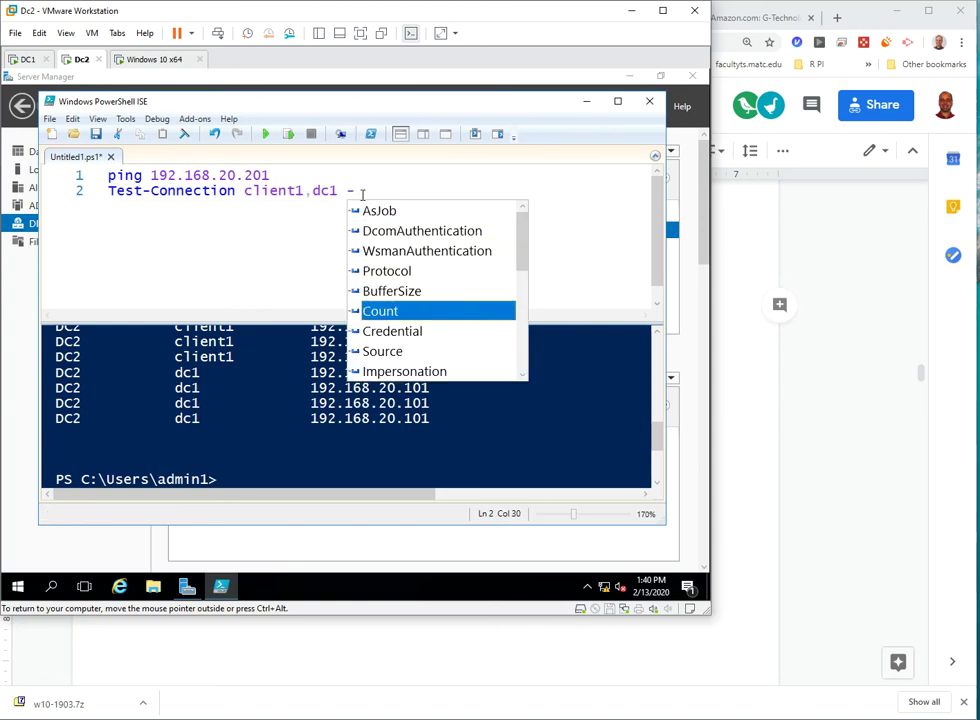
key("Down")
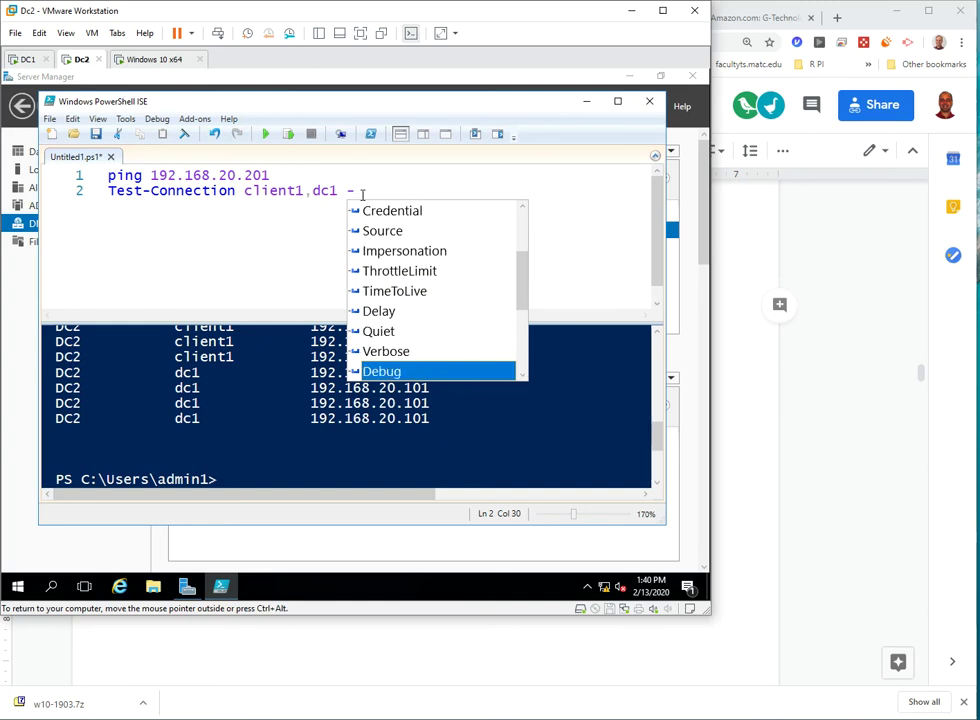
key("Escape")
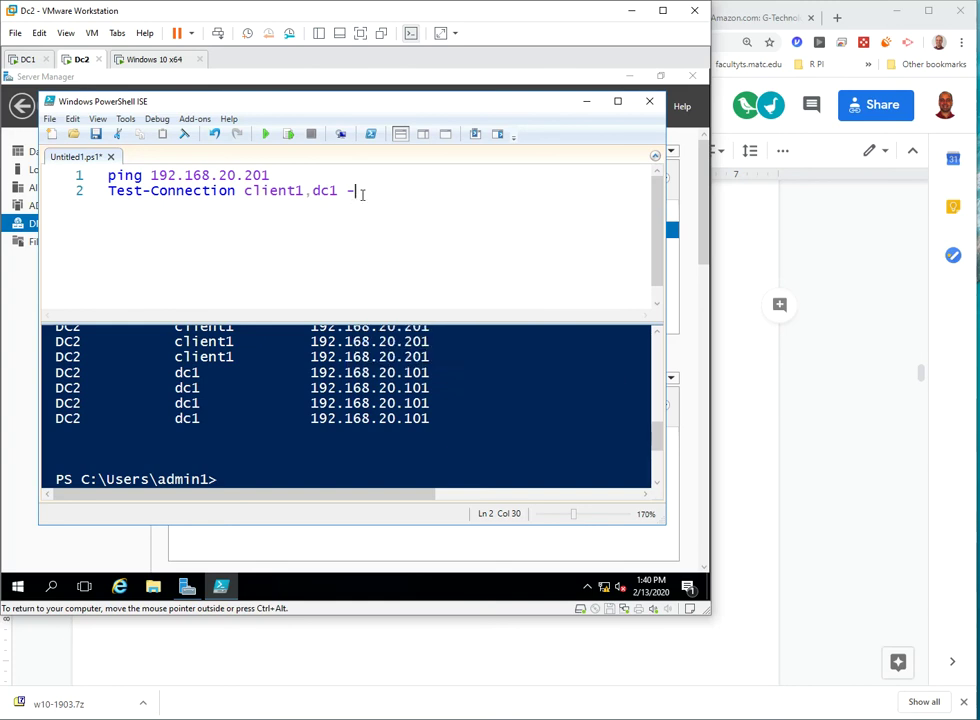
- Highlight capstone item 3, Installing Active Directory and Joining clients, and scroll past it
left_click(745, 295)
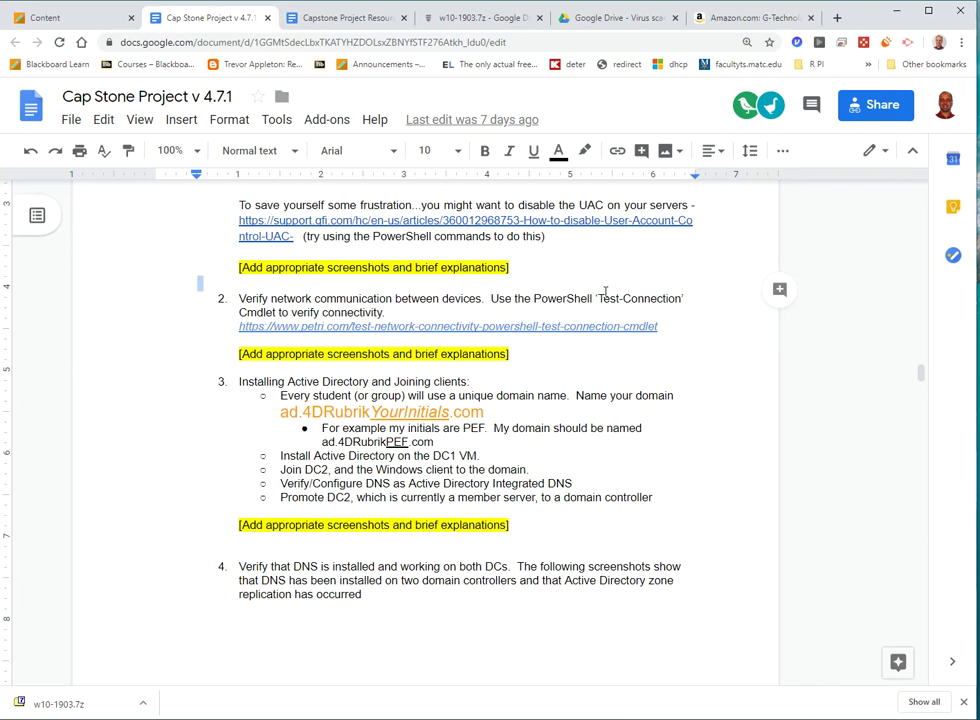
scroll(416, 306, "down", 1)
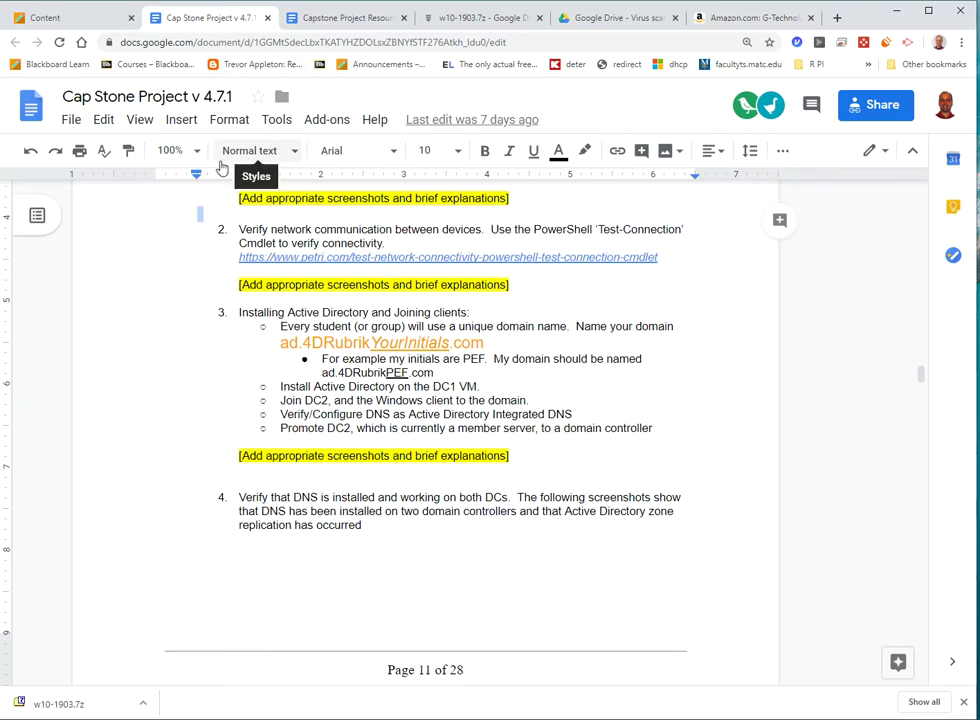
scroll(479, 317, "down", 2)
scroll(302, 244, "up", 1)
left_click_drag(238, 242, 505, 390)
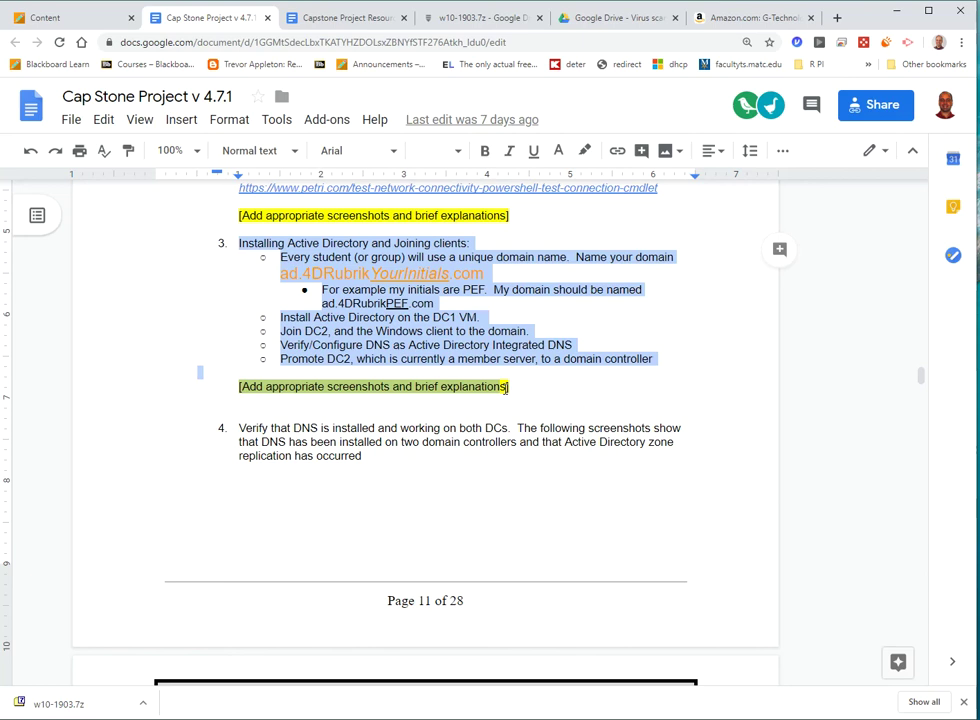
scroll(505, 390, "down", 2)
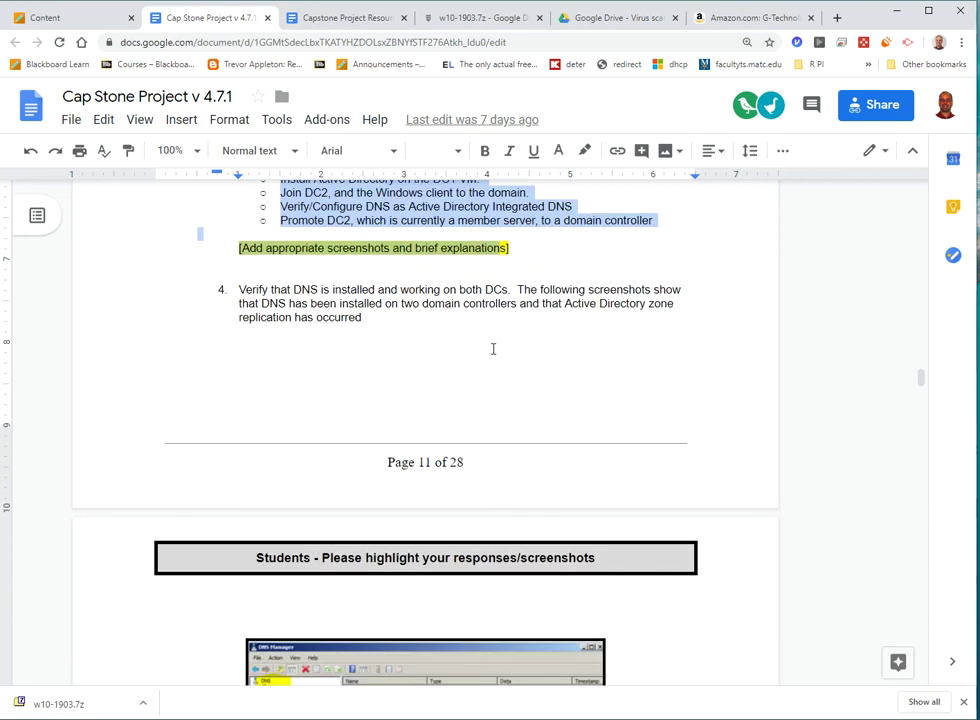
scroll(490, 349, "down", 1)
- Switch to the Windows 10 x64 VM and bring forward DNS Manager with DC1 and dc2 zones
left_click(249, 716)
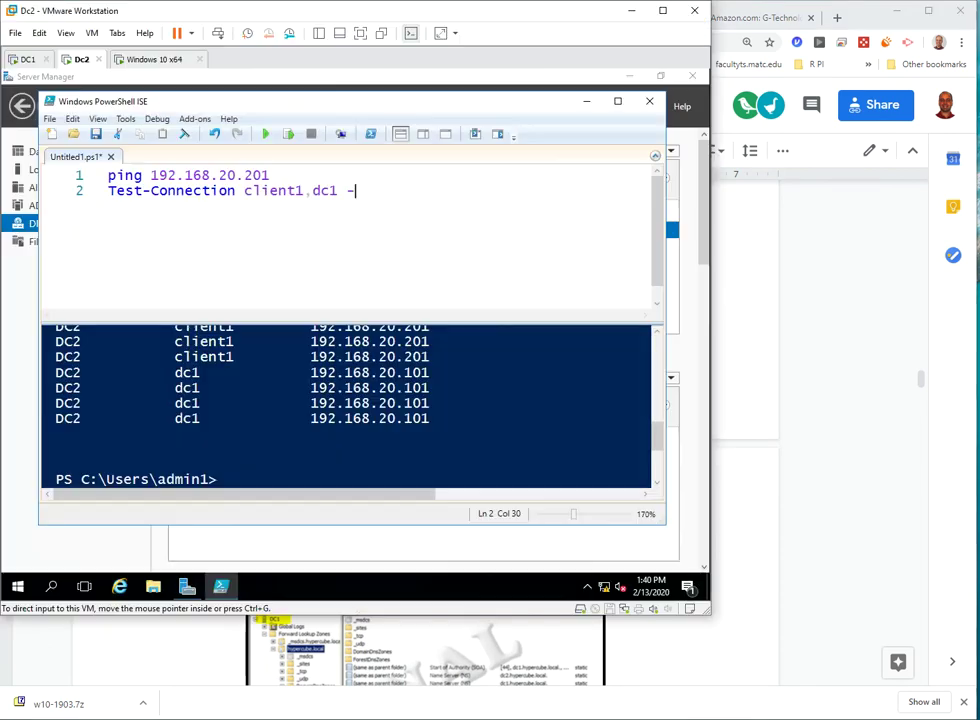
left_click(155, 60)
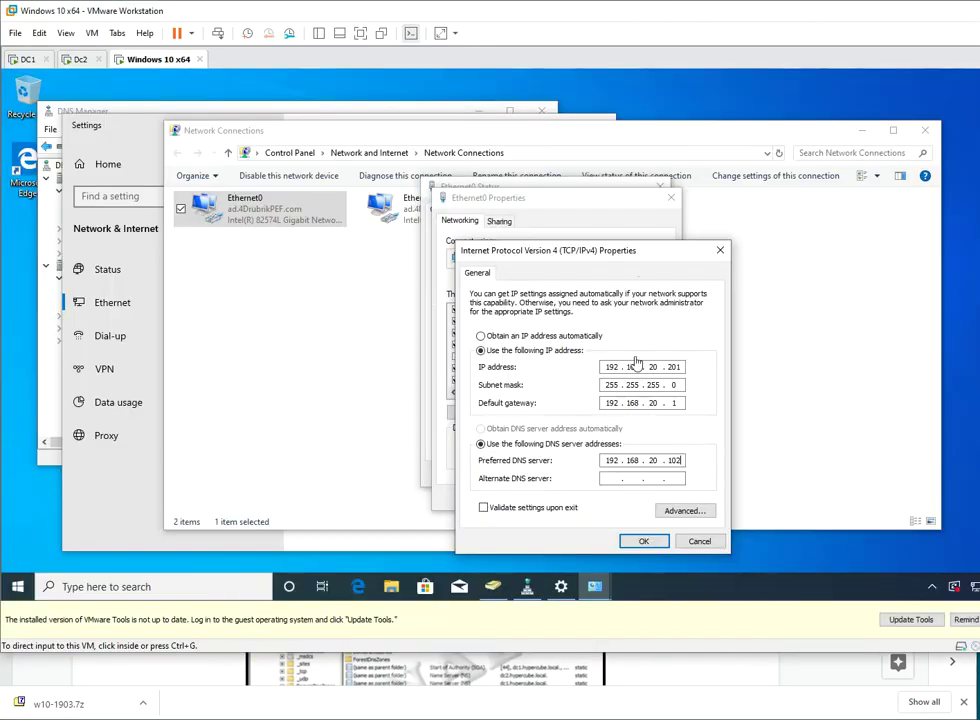
left_click(112, 112)
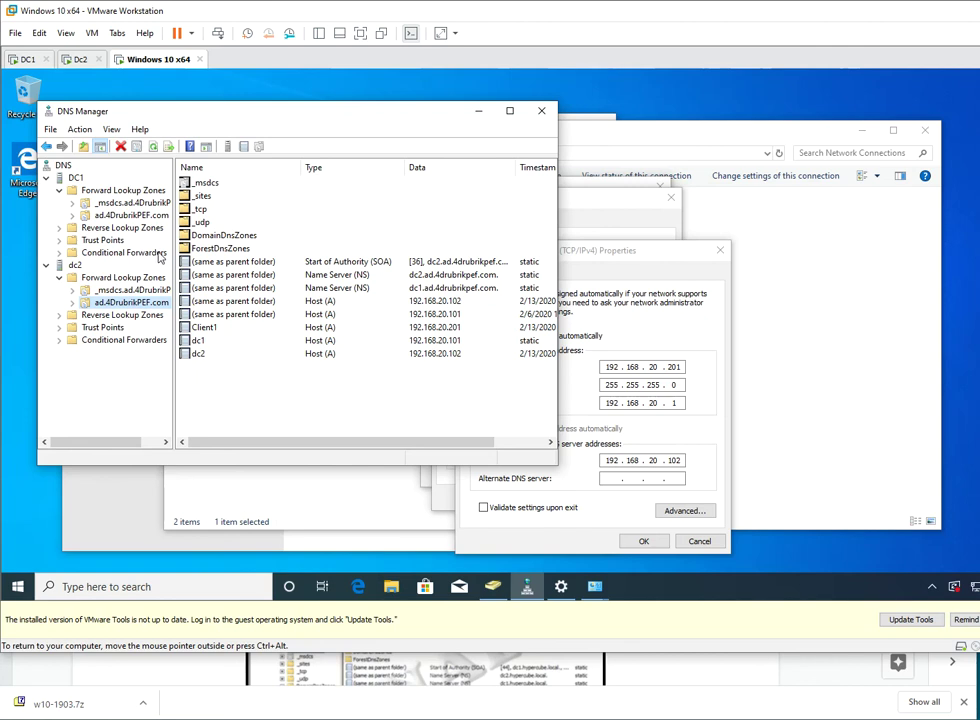
- Review the DNS Manager screenshot and the note on bulk-user requirements in the capstone
left_click(787, 688)
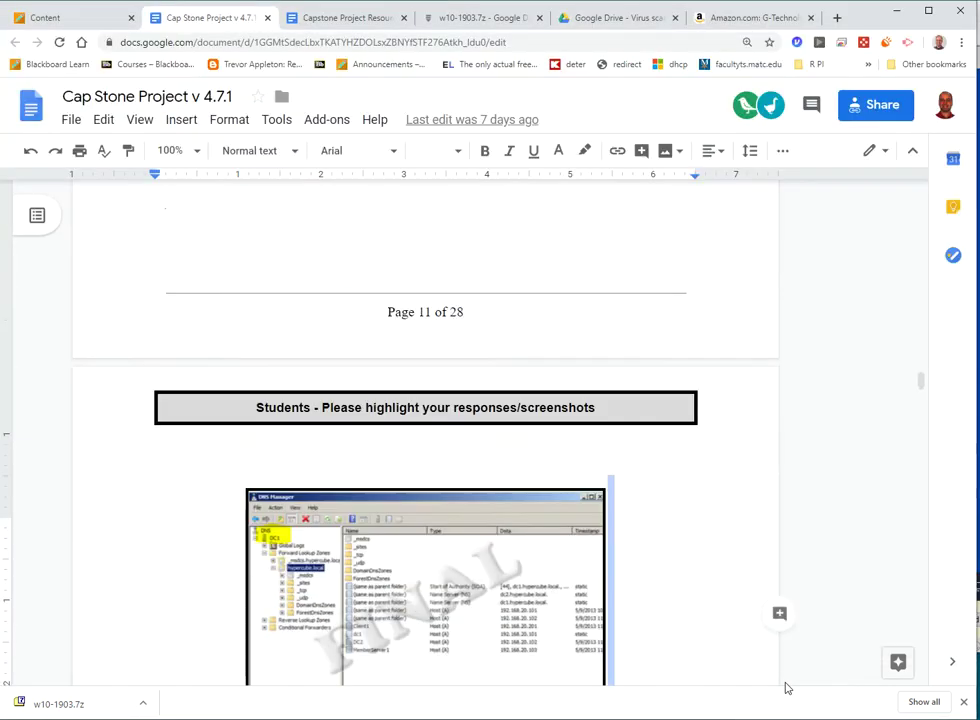
scroll(505, 394, "down", 3)
left_click(481, 376)
scroll(481, 380, "down", 5)
left_click(484, 378)
left_click_drag(239, 223, 448, 343)
left_click(448, 343)
- Scroll back up, then open the Capstone Project Resources document
scroll(521, 375, "up", 1)
scroll(521, 376, "up", 1)
scroll(521, 376, "down", 1)
scroll(520, 378, "up", 3)
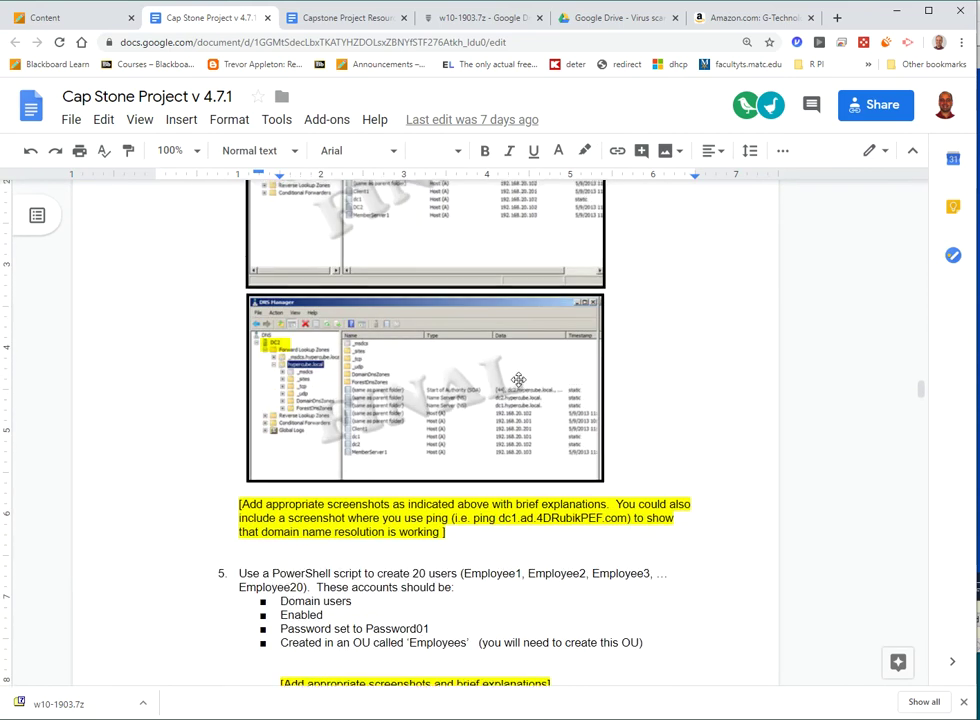
scroll(518, 379, "up", 2)
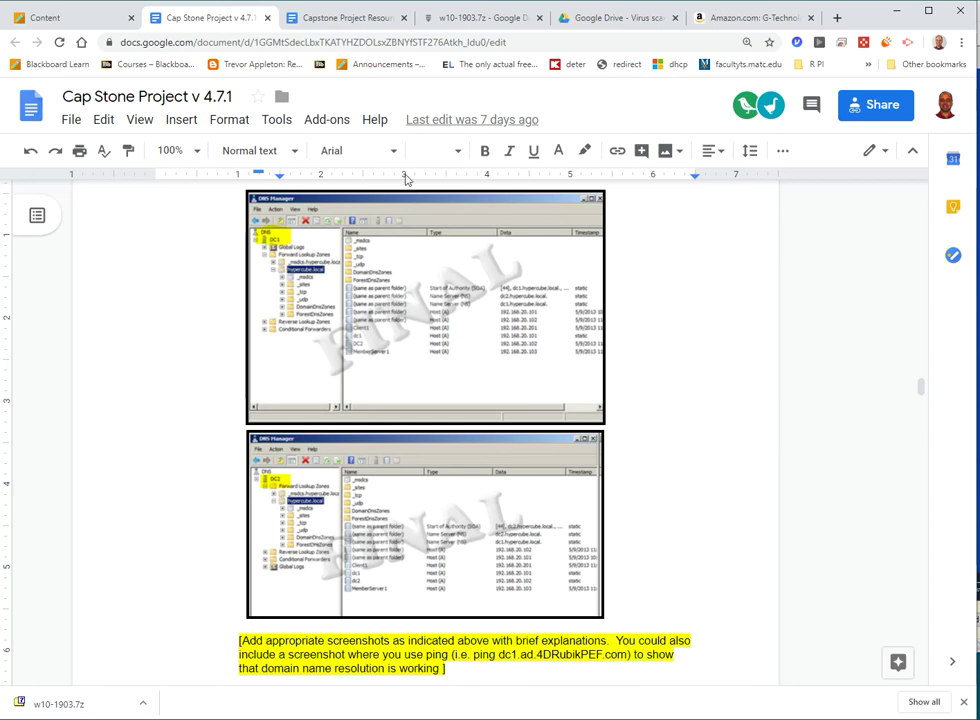
left_click(354, 17)
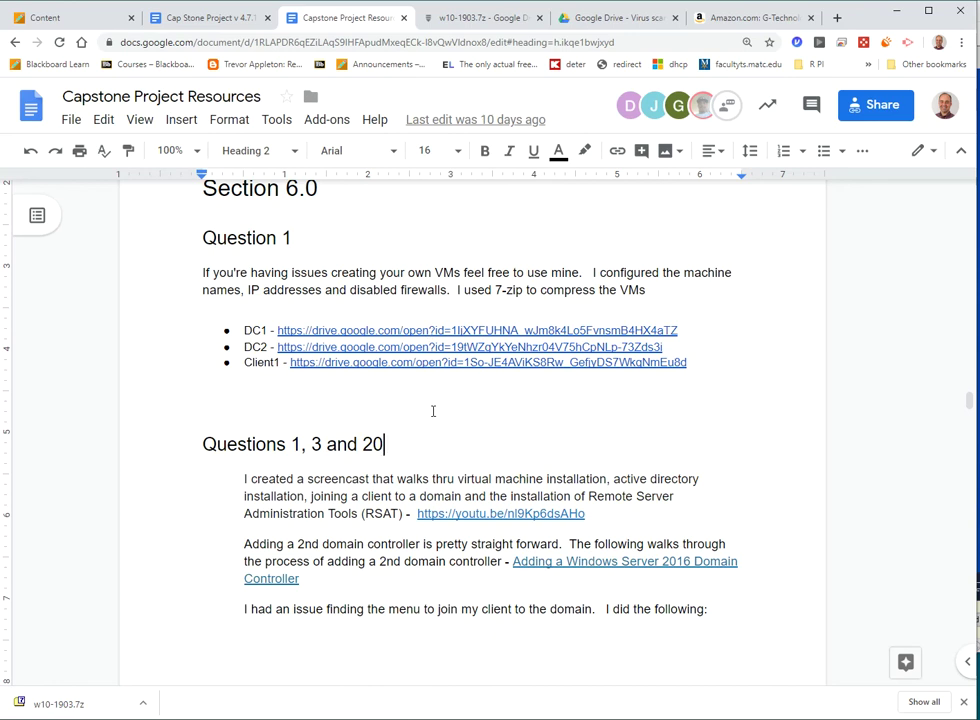
- Scroll Capstone Project Resources to Question 5's bulk-user guide links and techibee script link
right_click(433, 411)
scroll(375, 511, "down", 3)
scroll(375, 511, "down", 10)
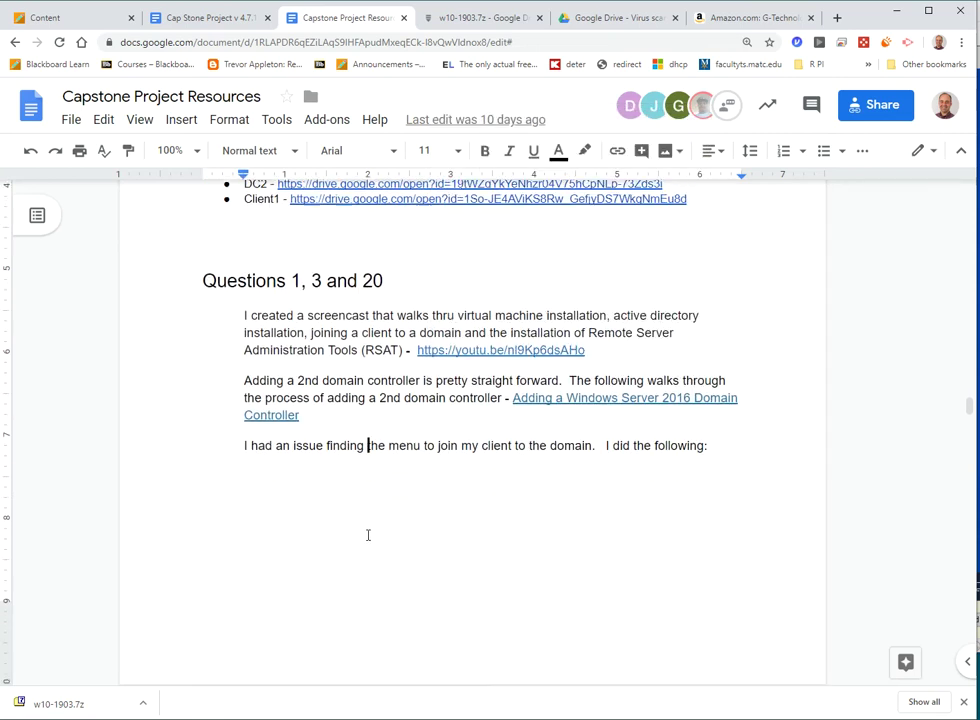
scroll(376, 532, "down", 4)
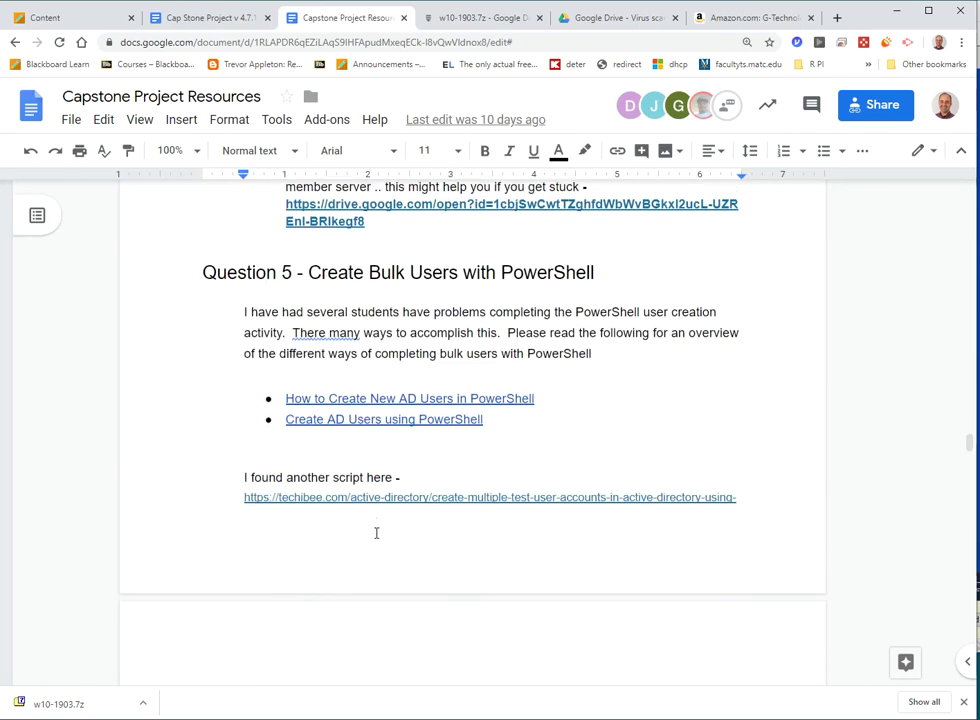
scroll(378, 516, "up", 1)
- Launch Computer Management from the Start right-click menu and list Local Users and Groups > Users
left_click(12, 716)
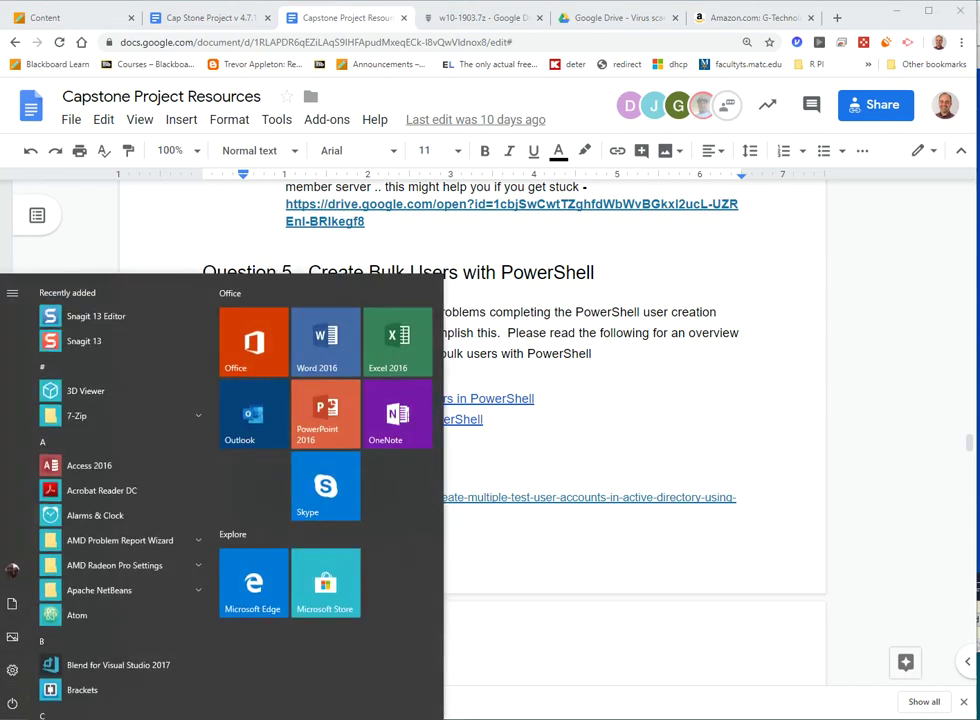
right_click(12, 716)
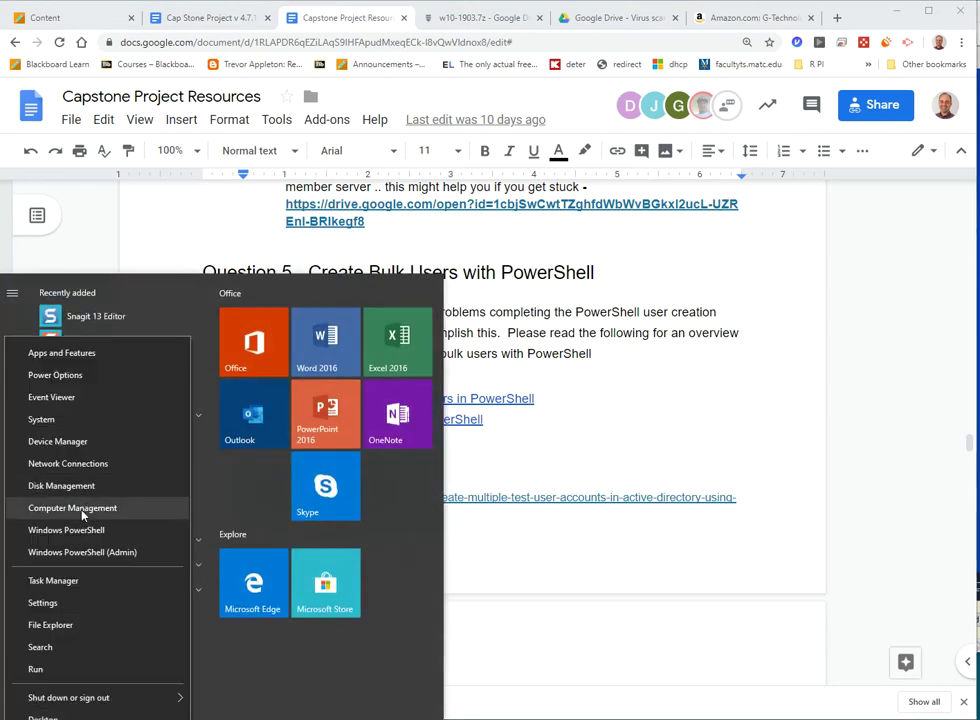
left_click(40, 508)
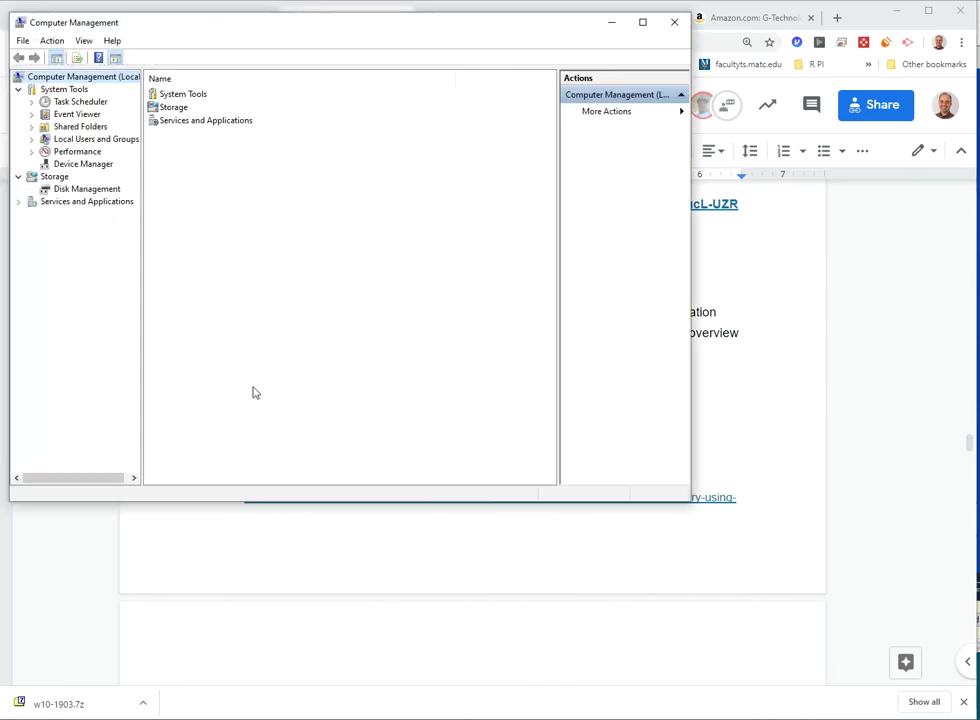
double_click(86, 140)
double_click(173, 94)
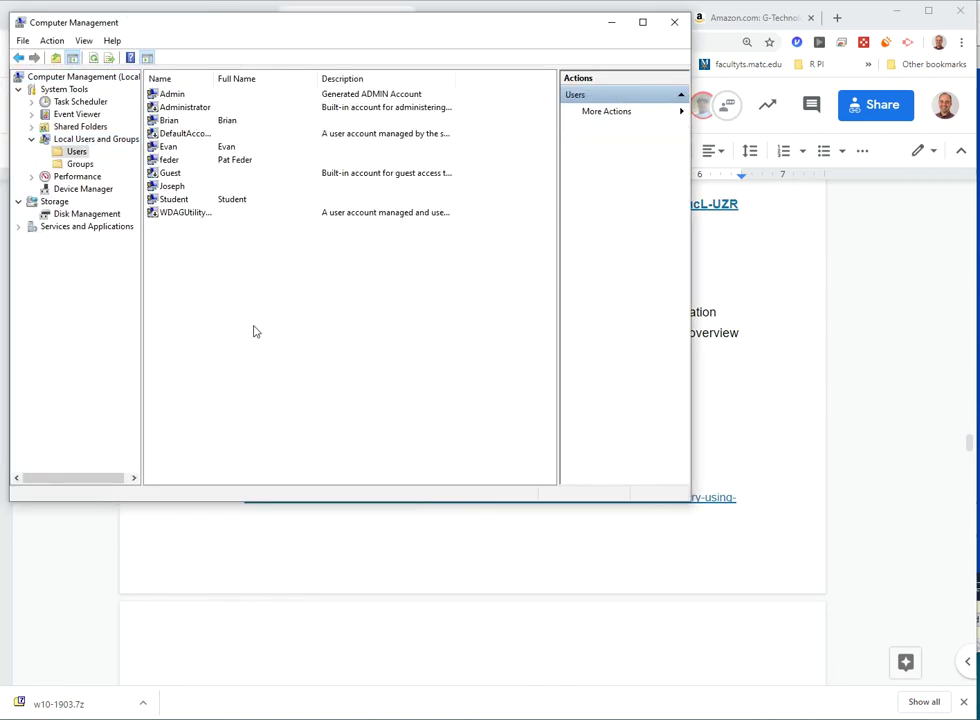